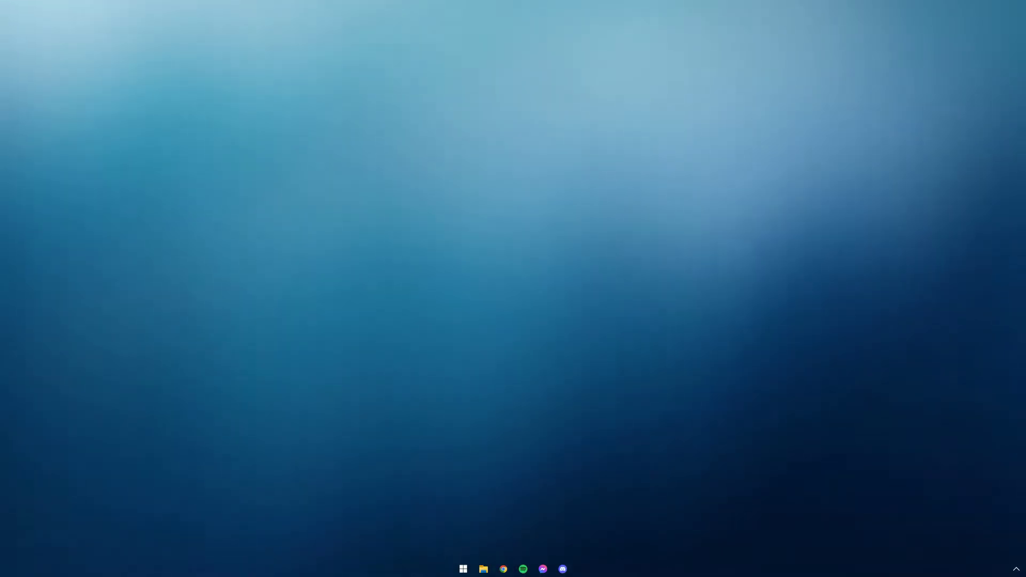
Step: Launch AutoCAD 2023 and start a new blank drawing
key("super")
left_click(674, 540)
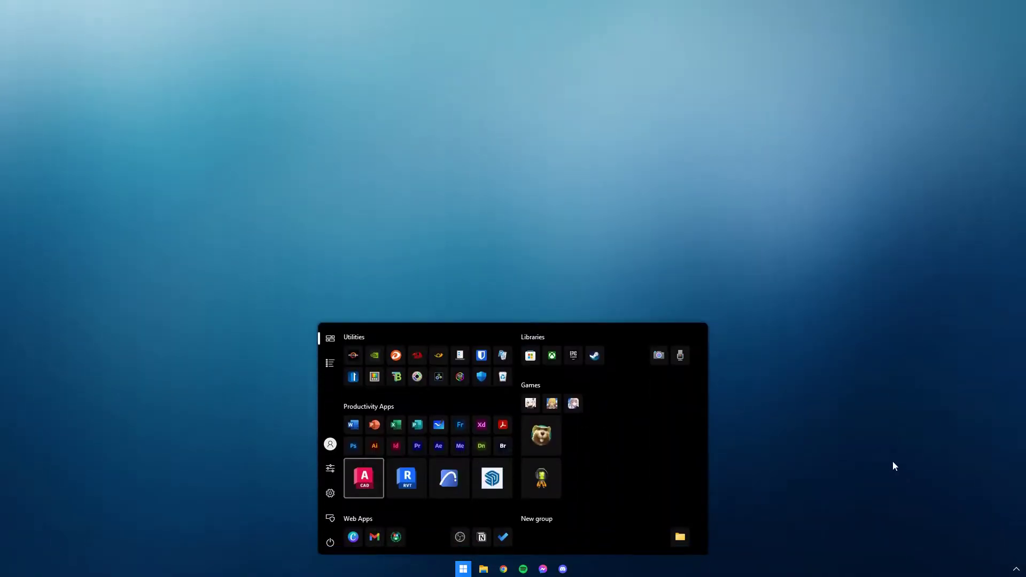
left_click(357, 483)
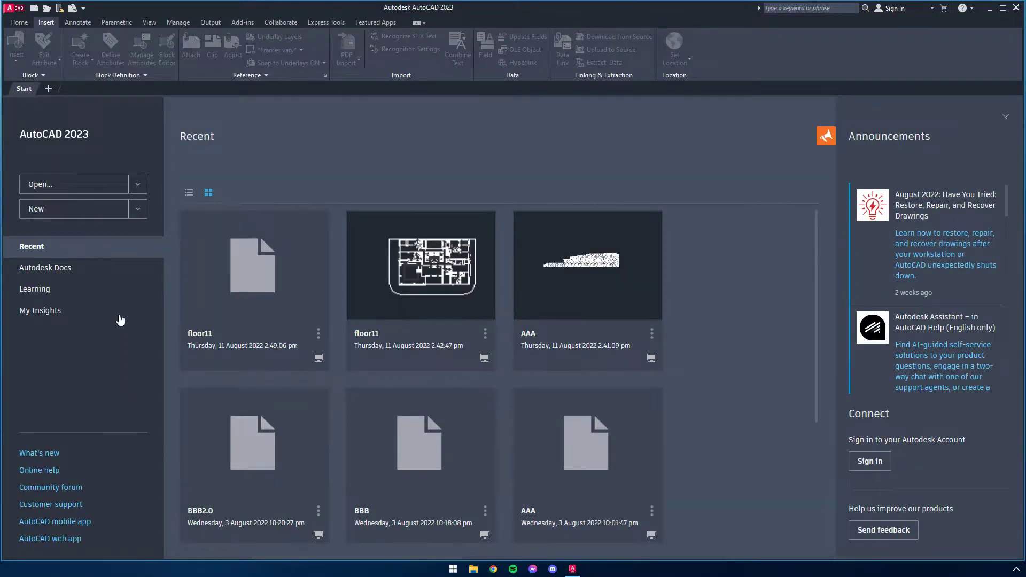
left_click(83, 210)
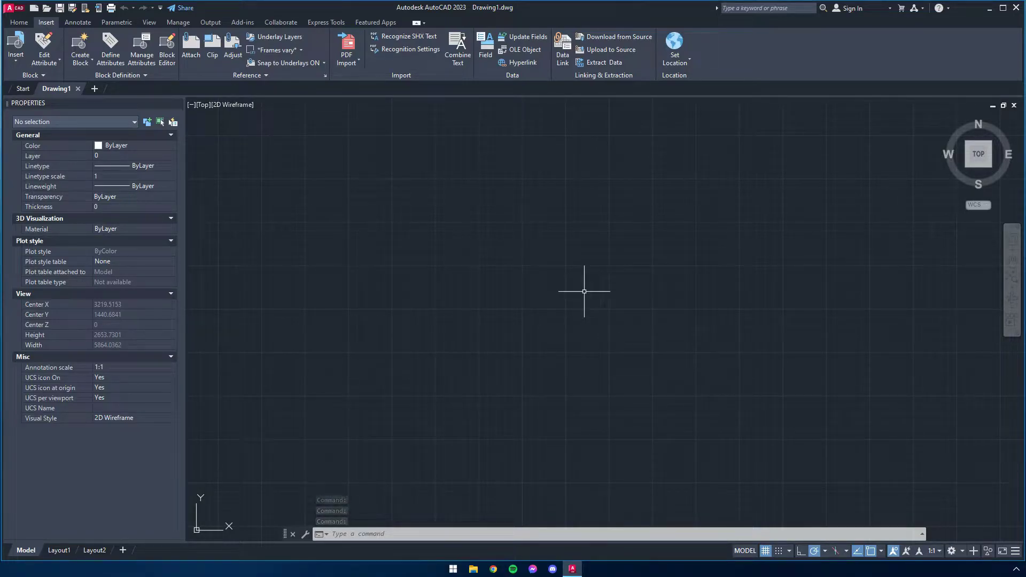
Step: Open the drawing units settings with the UNITS command
type("un")
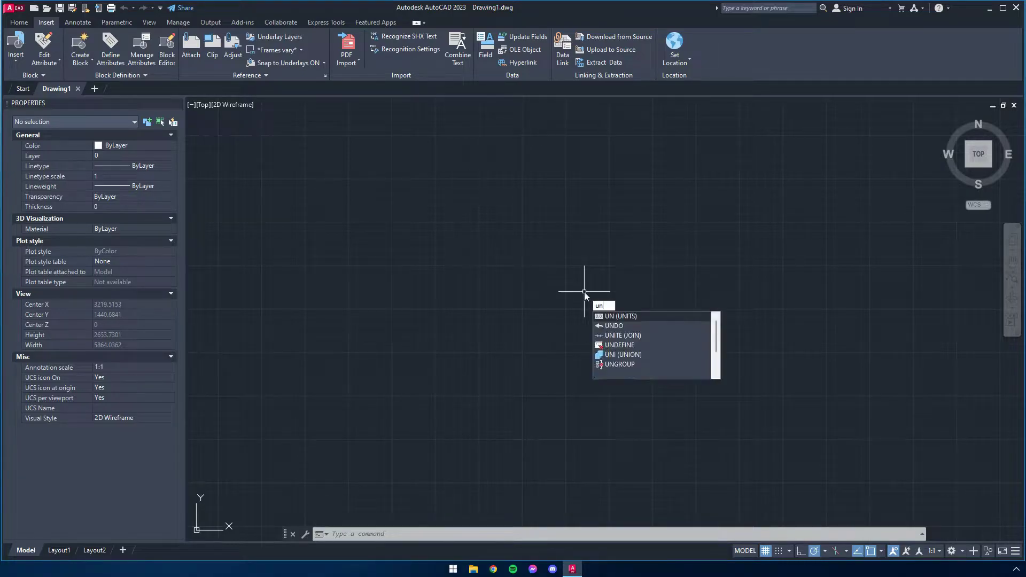
key("Return")
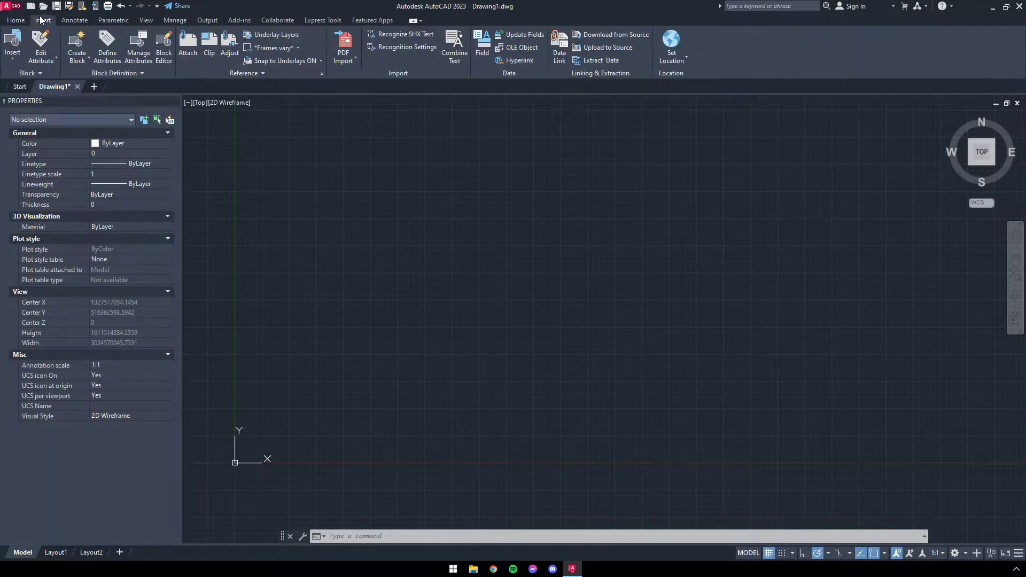
Step: Attach the image AR-1.11.png as a reference, placing it near the origin and setting its scale freehand
left_click(187, 43)
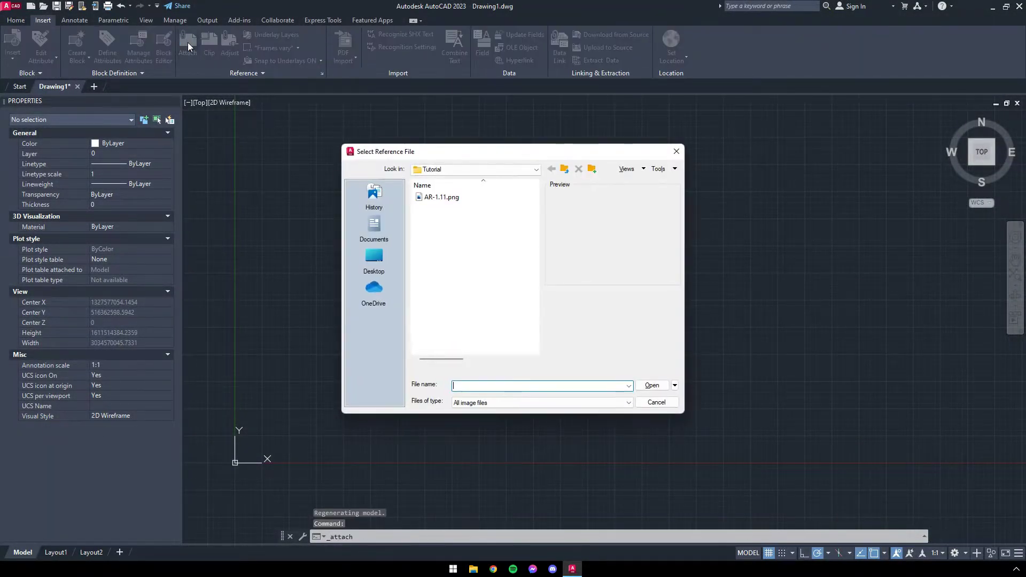
left_click(433, 197)
left_click(652, 385)
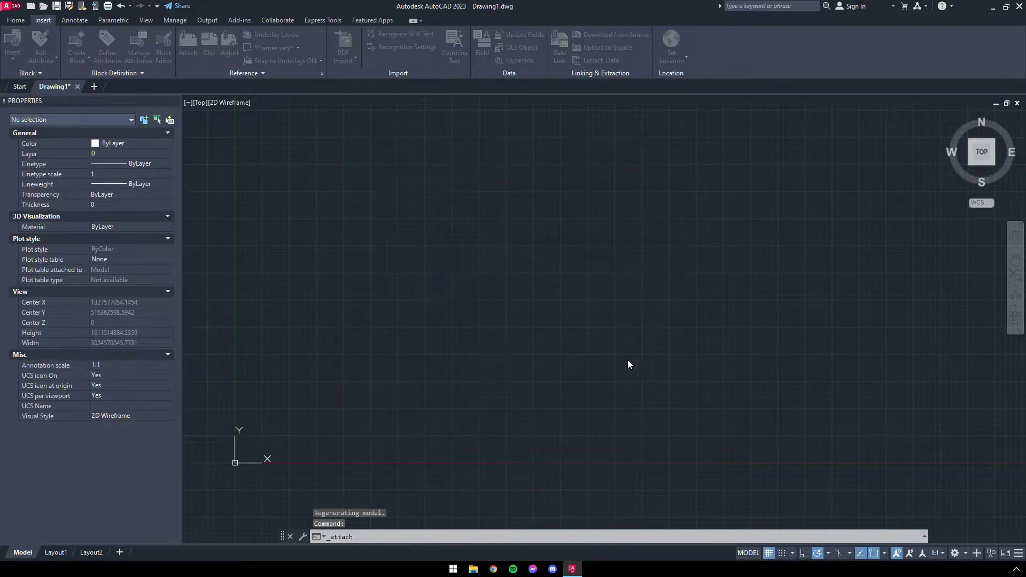
left_click(524, 363)
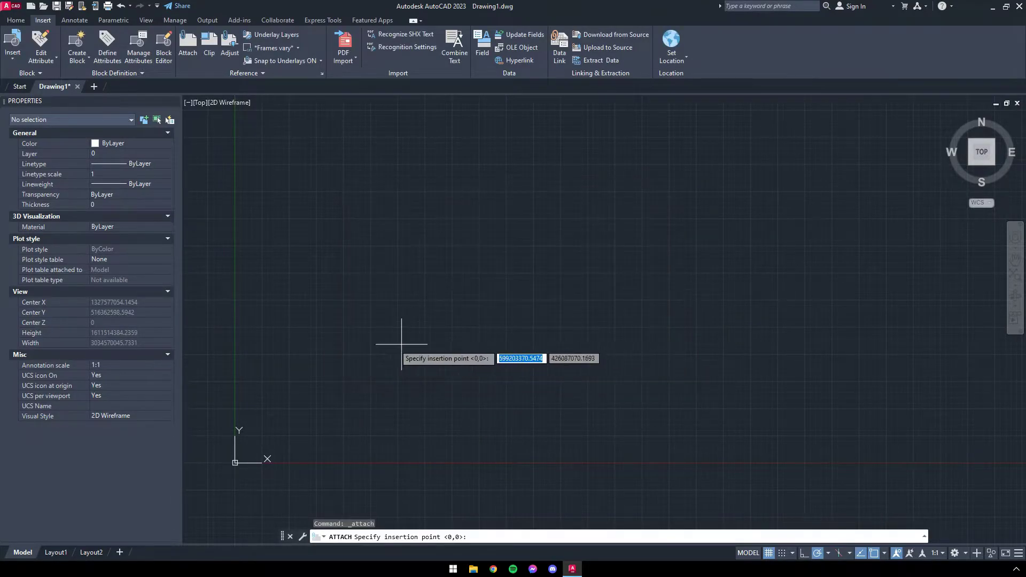
left_click(263, 438)
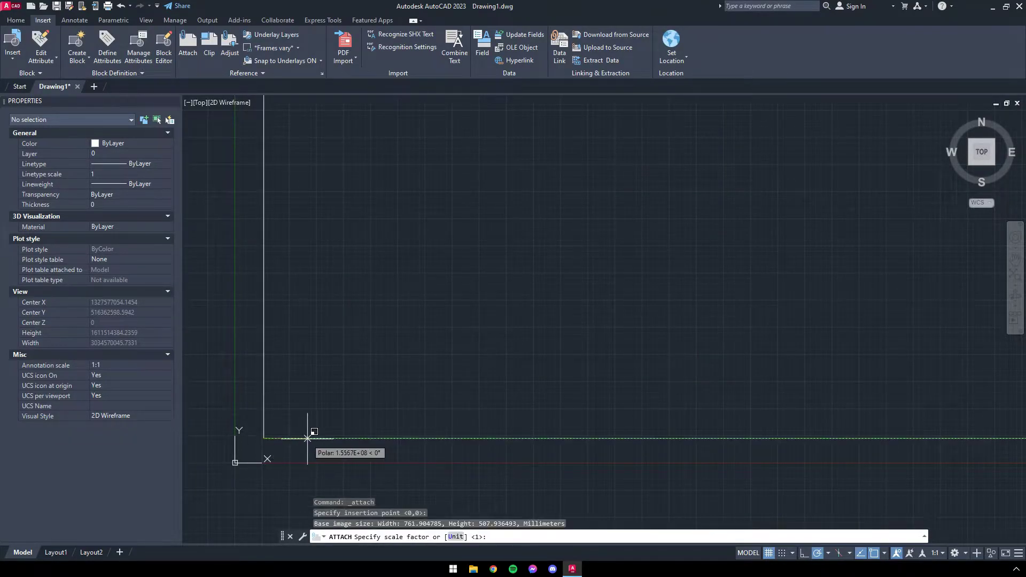
left_click(291, 438)
scroll(289, 437, "down", 6)
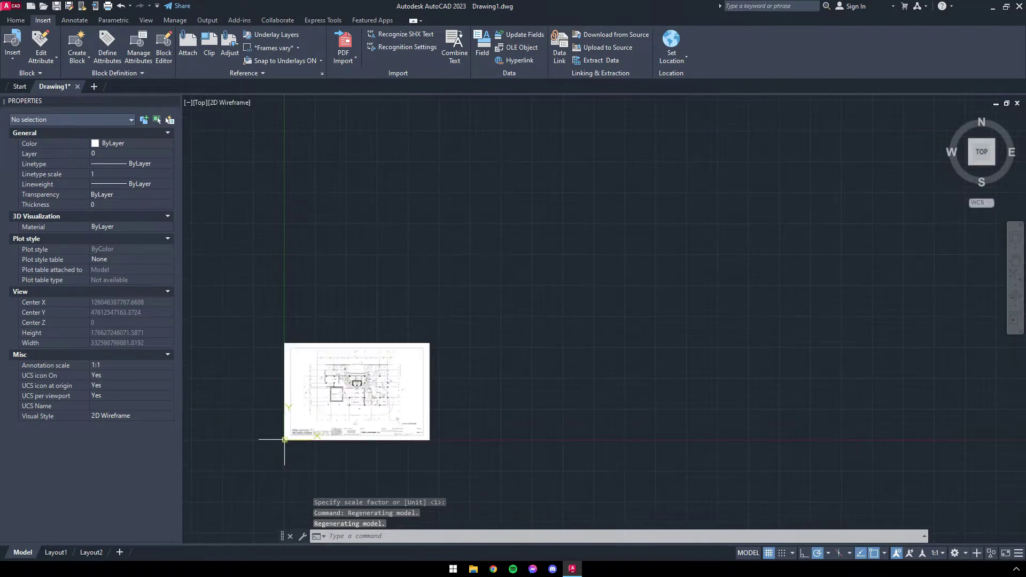
Step: Select the attached floor plan image and set its fade to 50
scroll(354, 443, "up", 2)
left_click(745, 475)
left_click(281, 191)
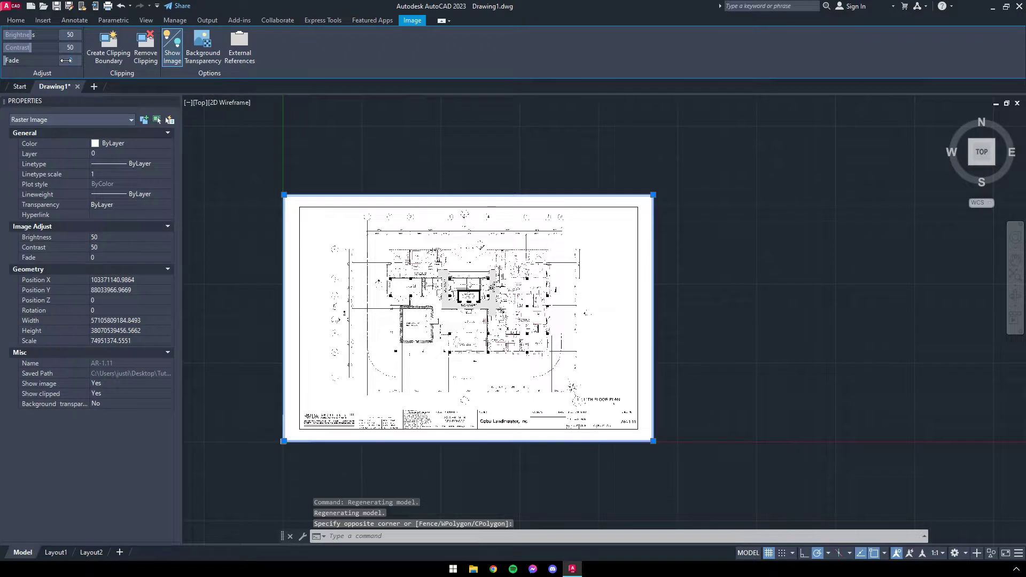
type("50")
key("Return")
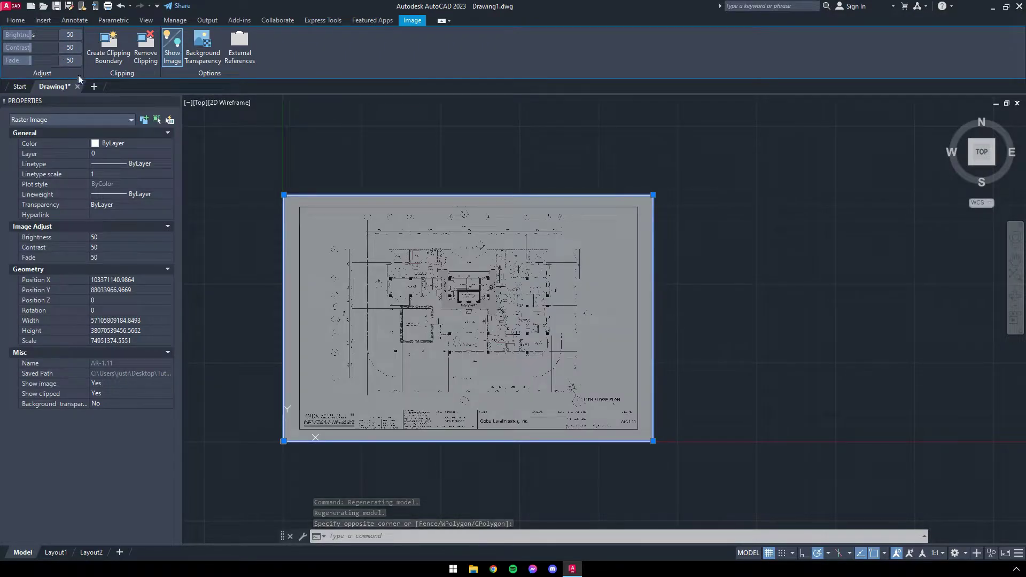
Step: Draw a vertical line over the 4992 dimension beside grid line A, from its lower tick to its upper tick
scroll(334, 342, "up", 8)
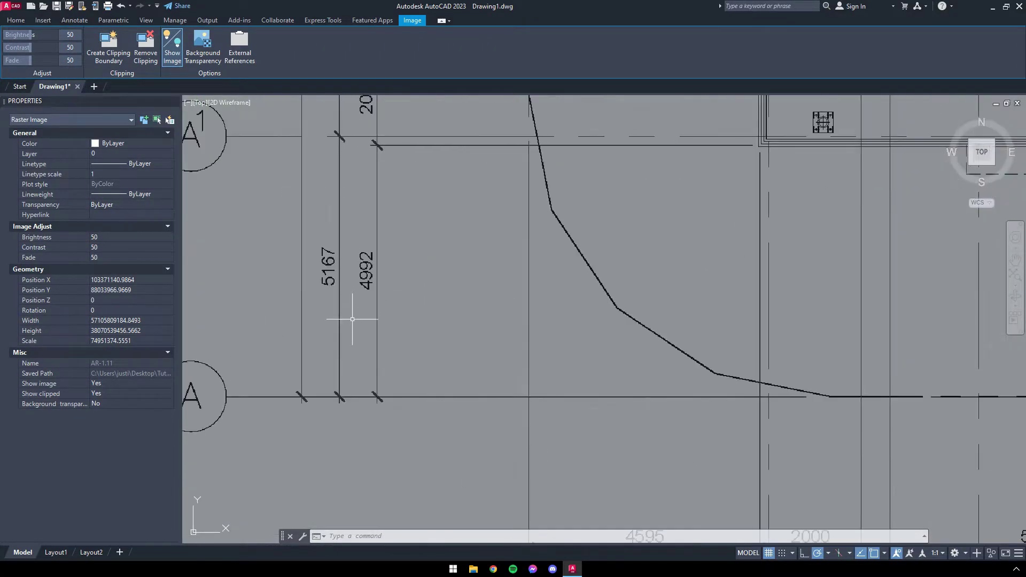
type("l")
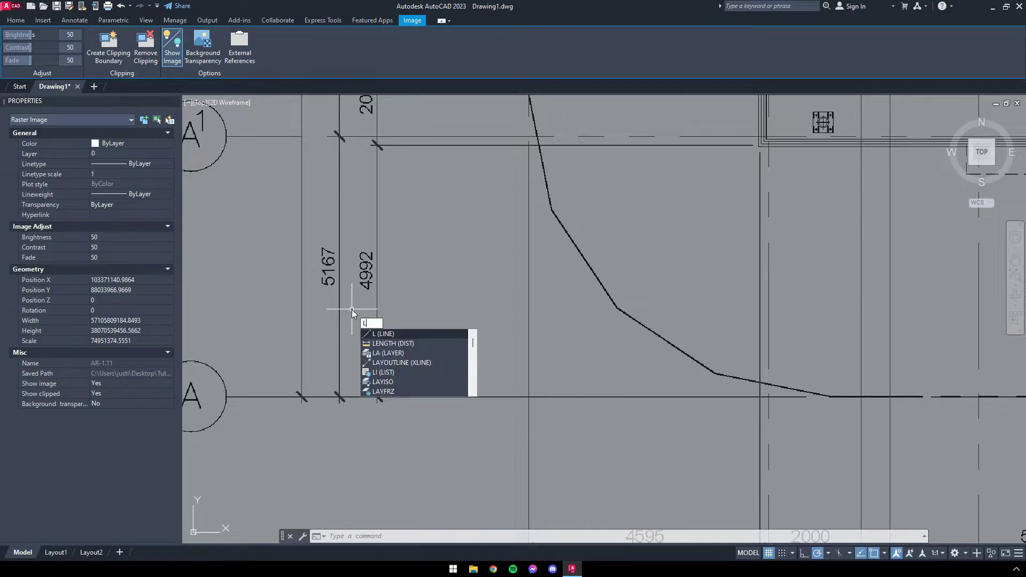
key("Return")
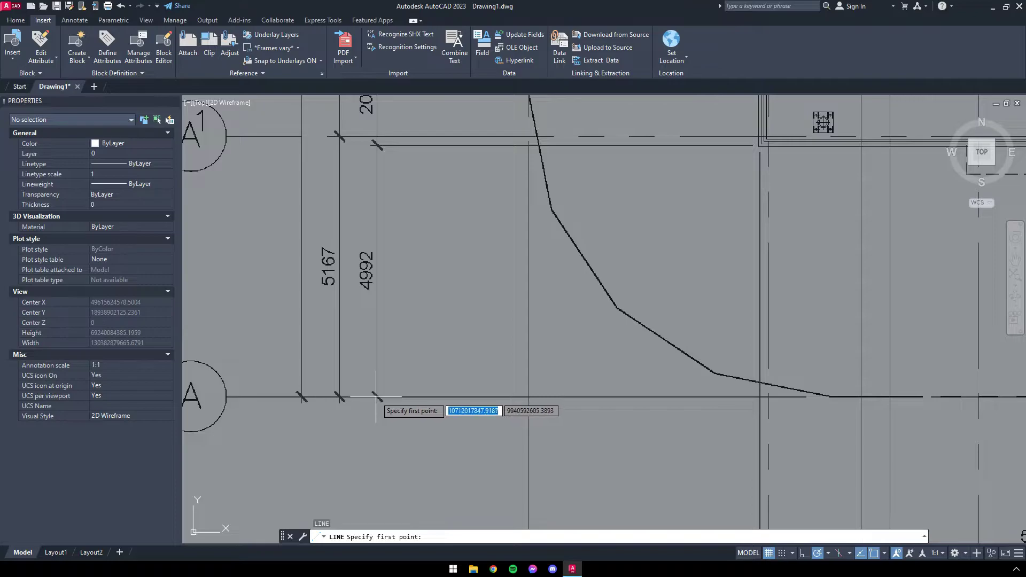
left_click(378, 397)
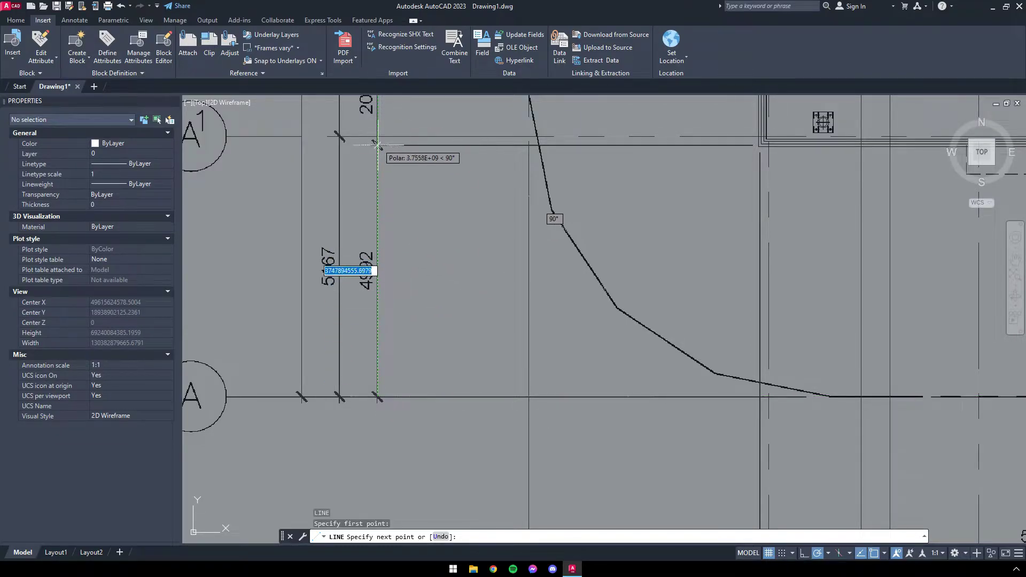
left_click(378, 144)
key("Escape")
Step: Scale the floor plan image and the traced line together by reference, using the line's two endpoints and a new length of 4992
scroll(406, 224, "down", 8)
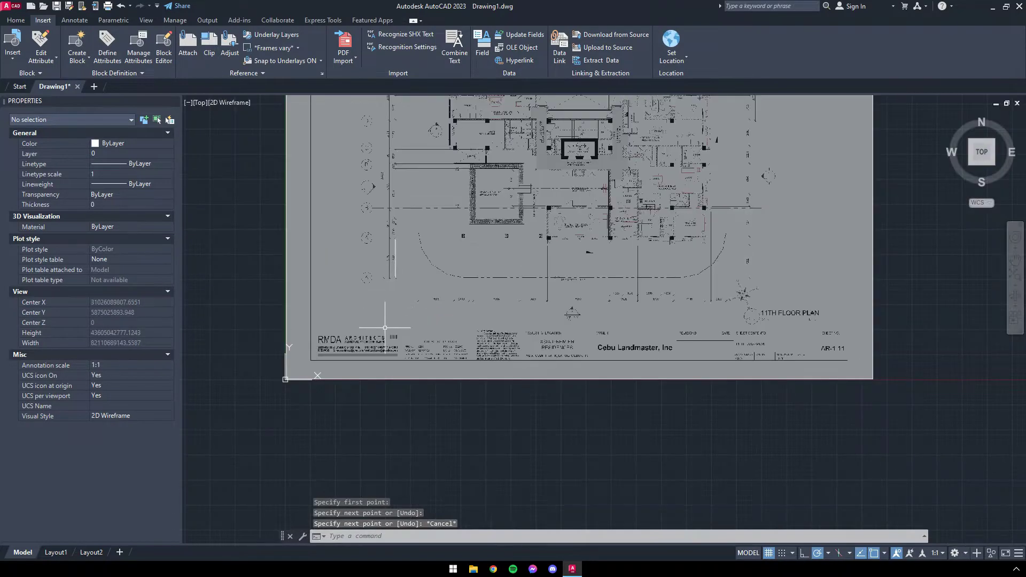
left_click(553, 413)
left_click(284, 194)
scroll(332, 222, "up", 8)
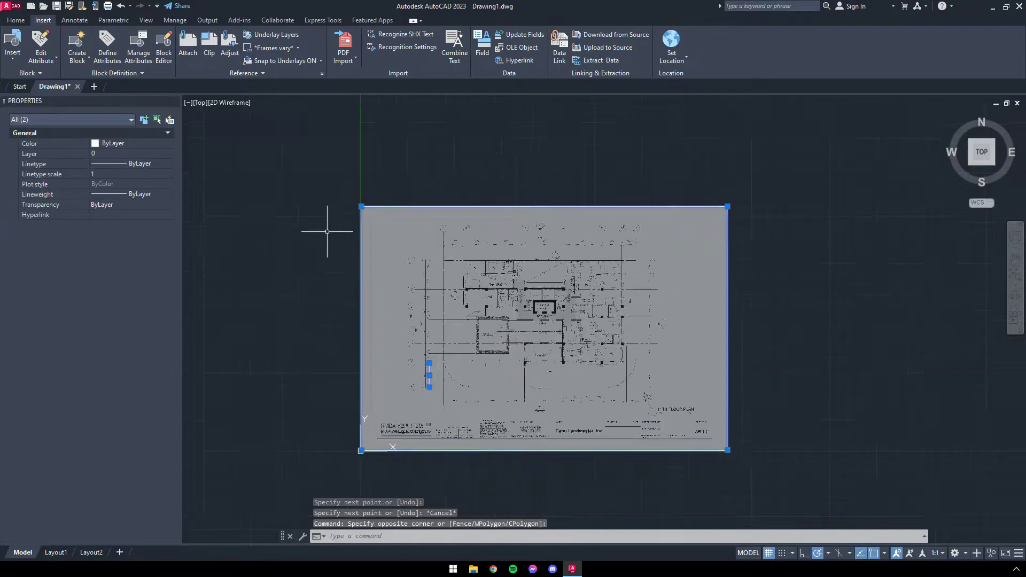
type("sc")
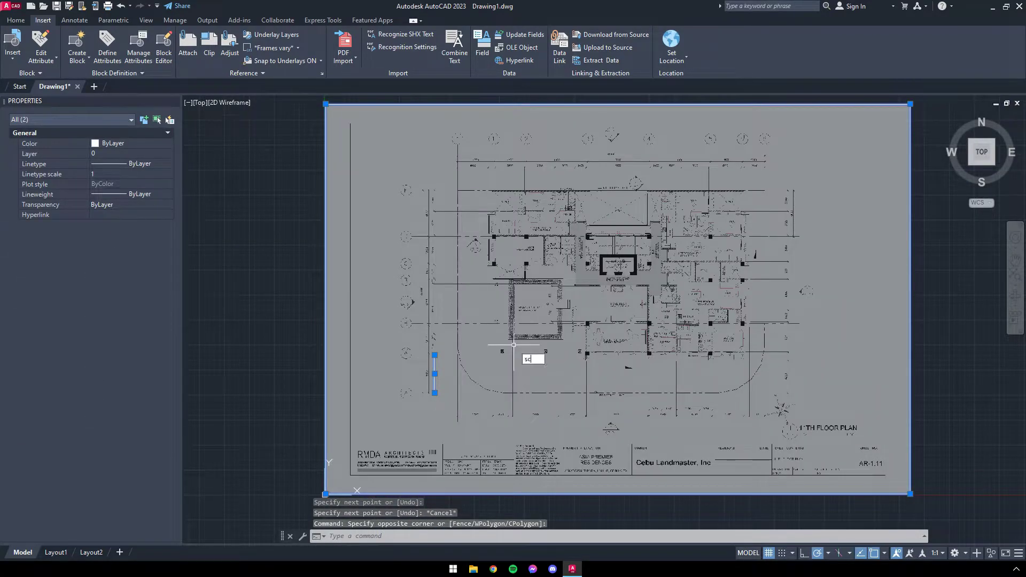
key("Return")
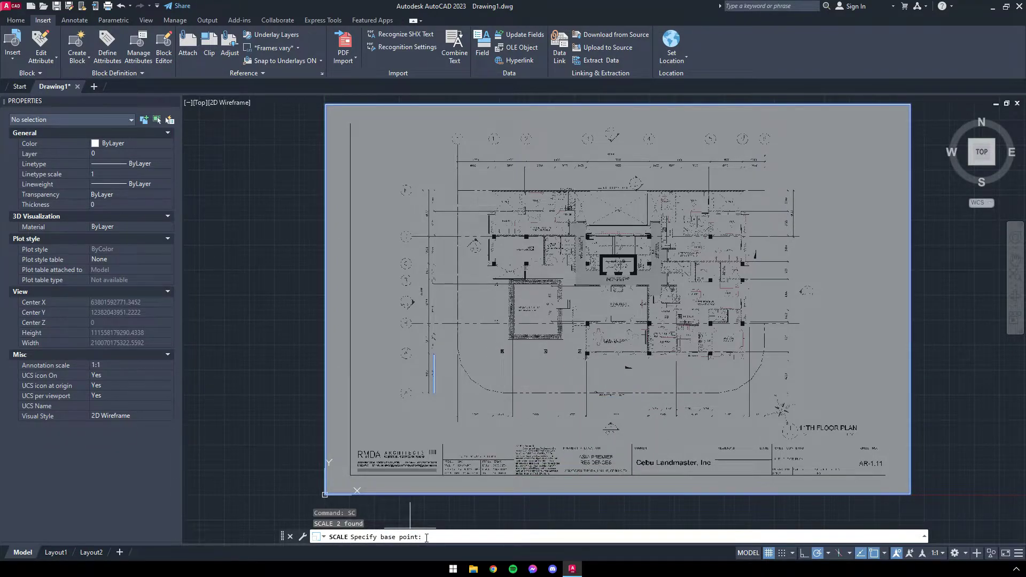
left_click(434, 393)
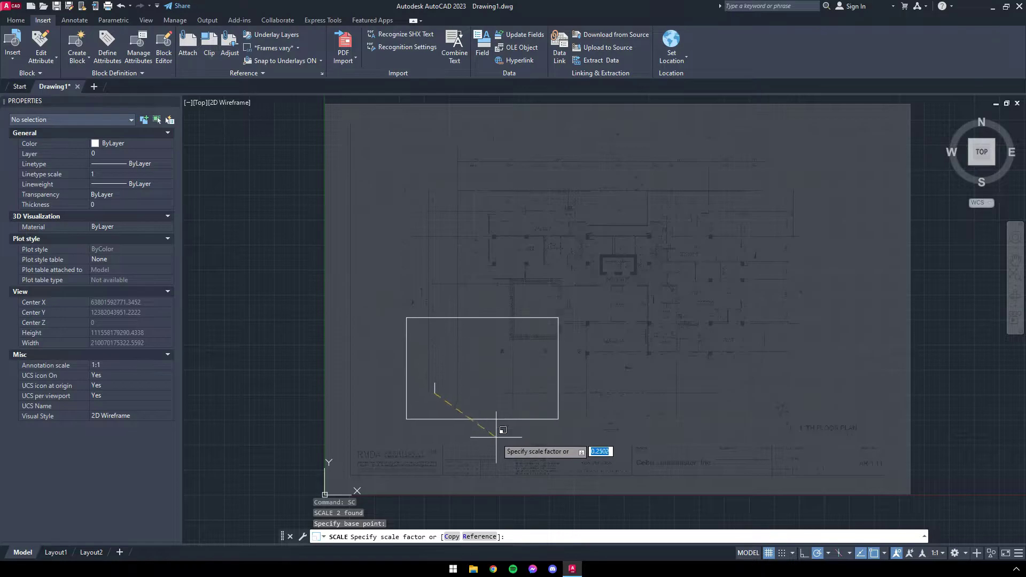
type("r")
key("Return")
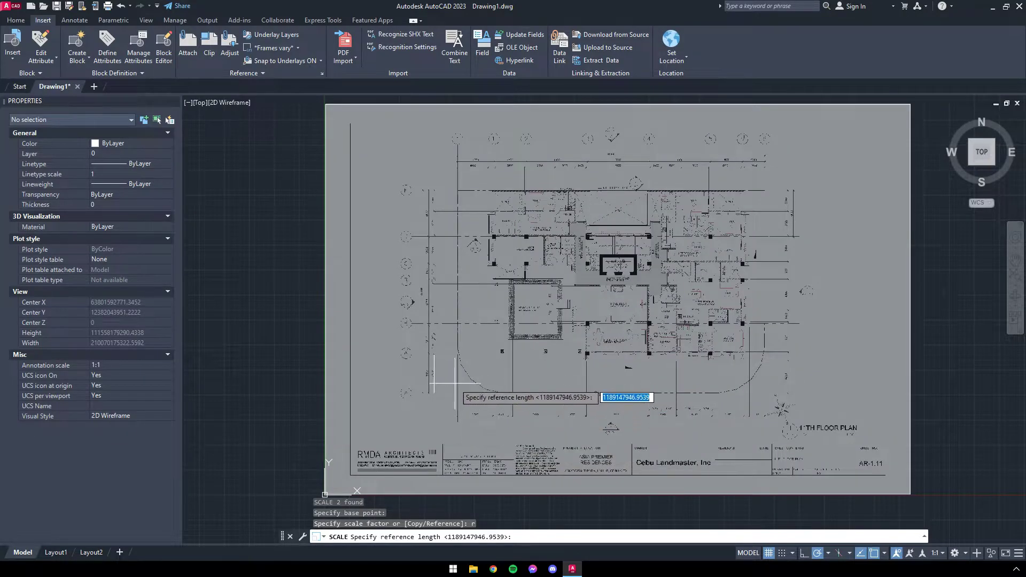
left_click(435, 392)
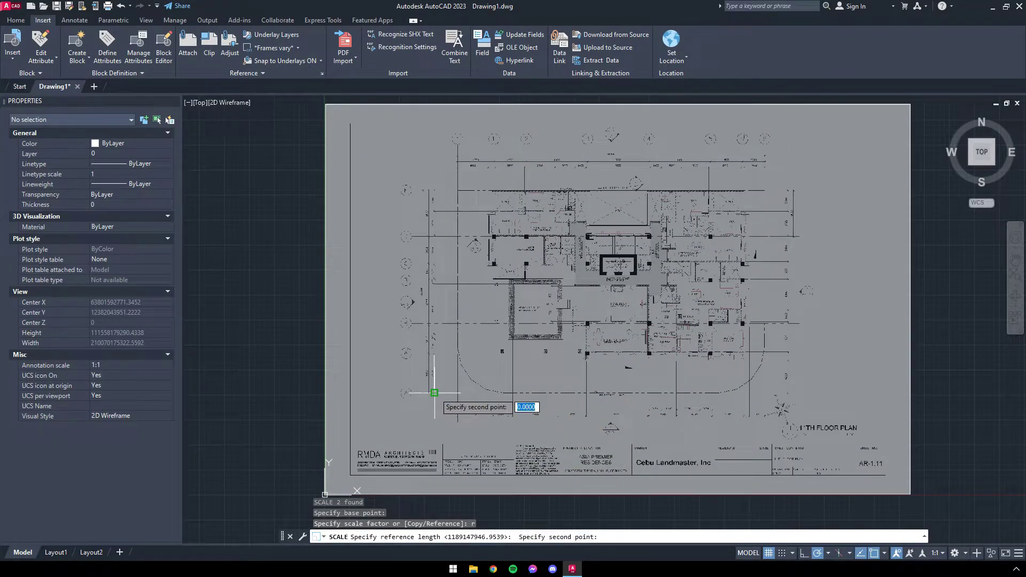
left_click(434, 354)
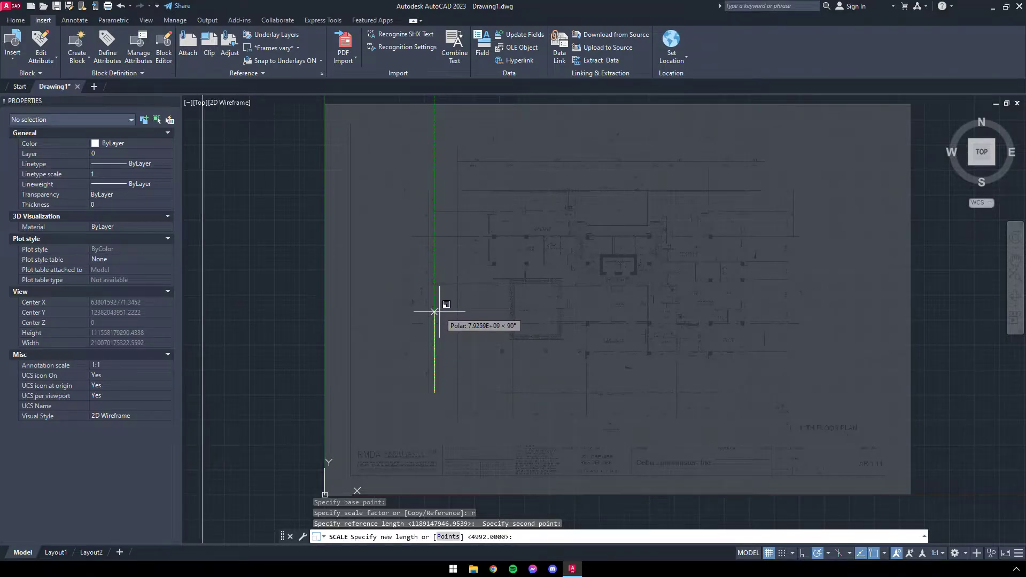
type("4992")
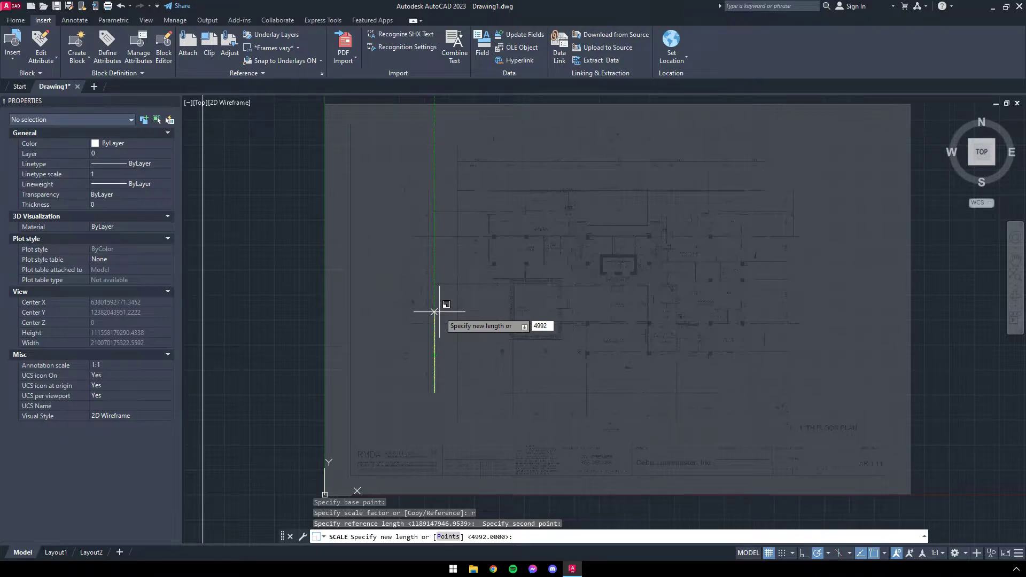
key("Return")
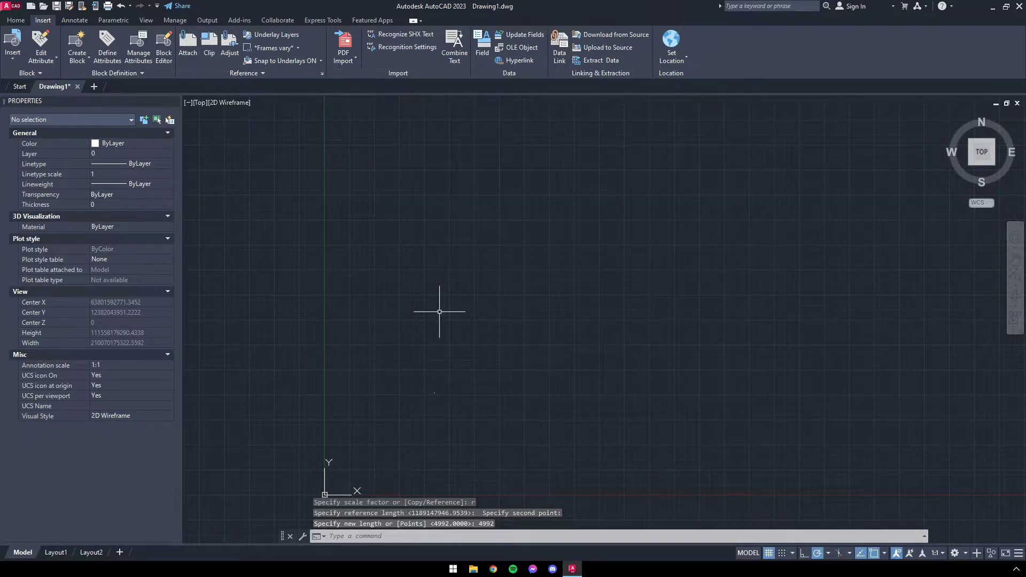
middle_click(439, 311)
middle_click(439, 311)
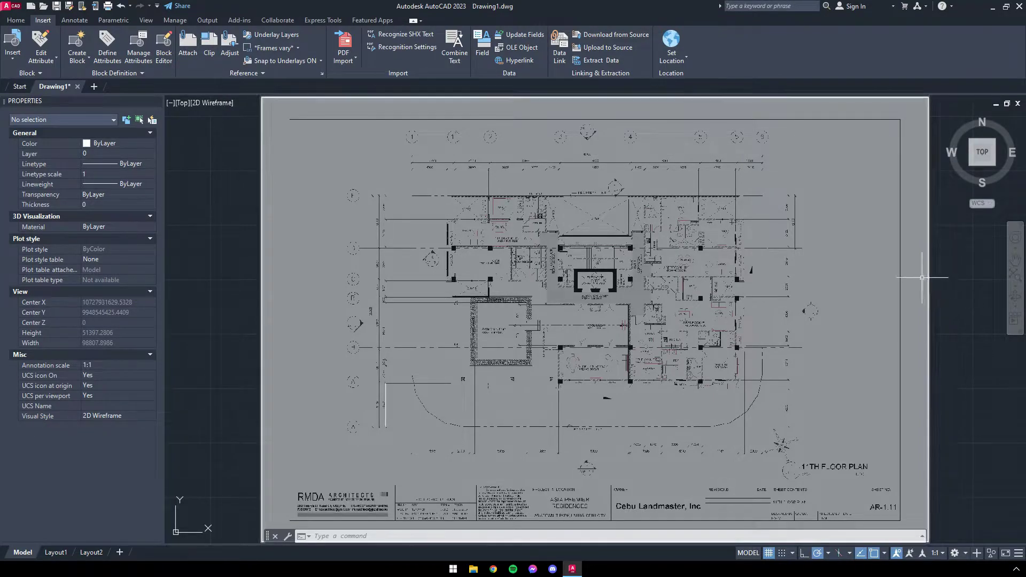
Step: Create a layer named Lines and make it the current layer
left_click(16, 23)
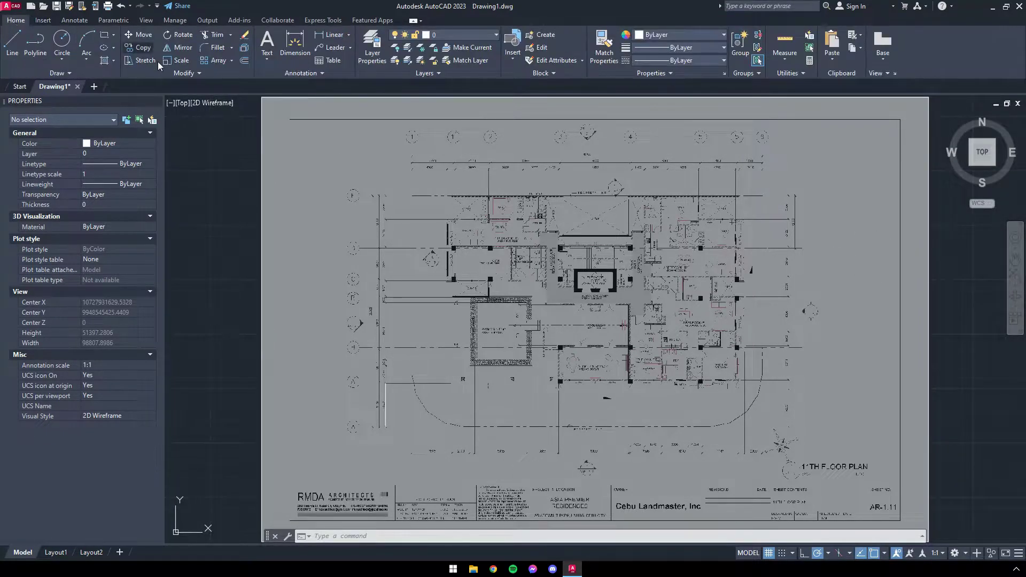
left_click(372, 46)
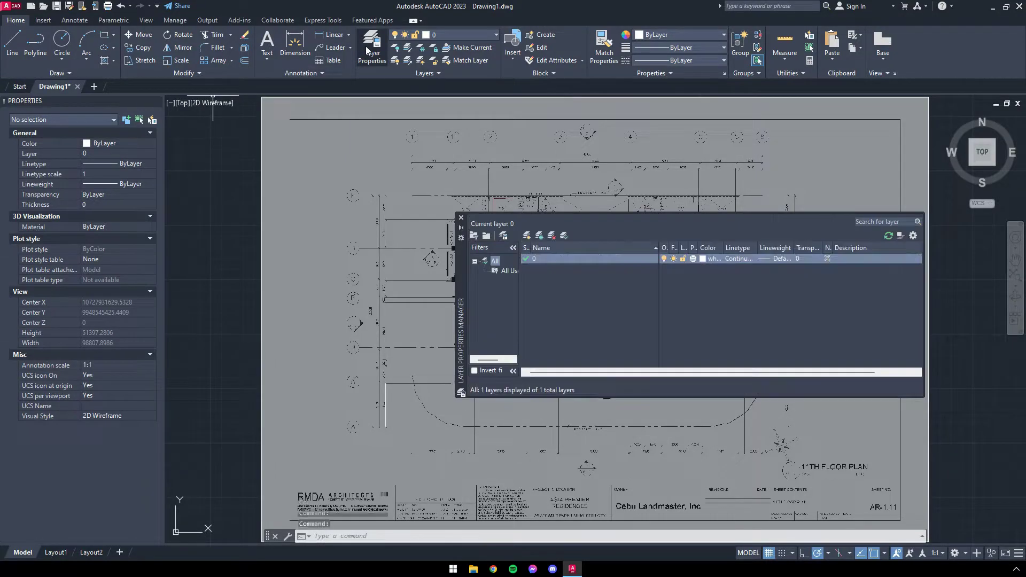
left_click(527, 236)
type("Li")
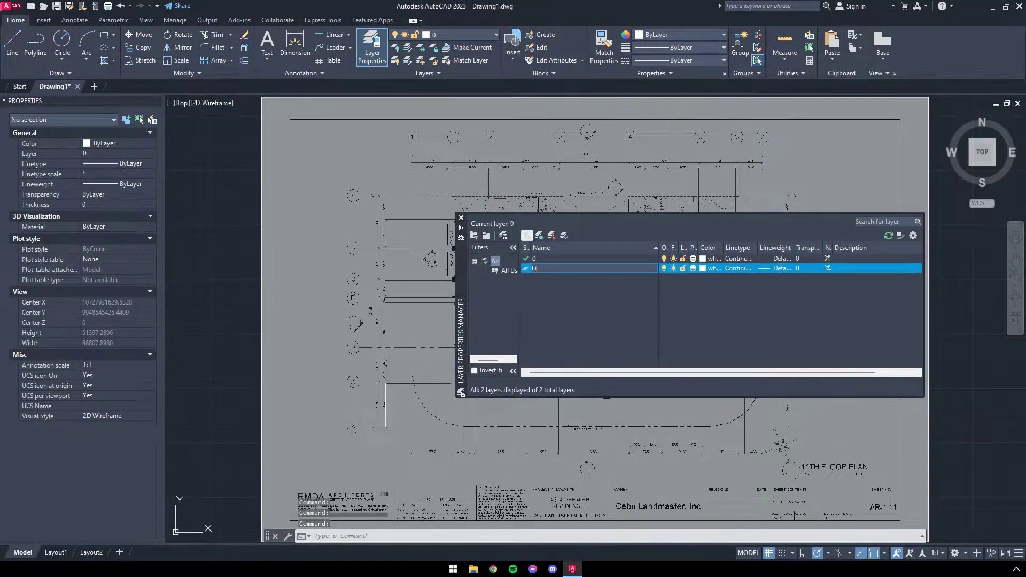
type("nes")
key("Return")
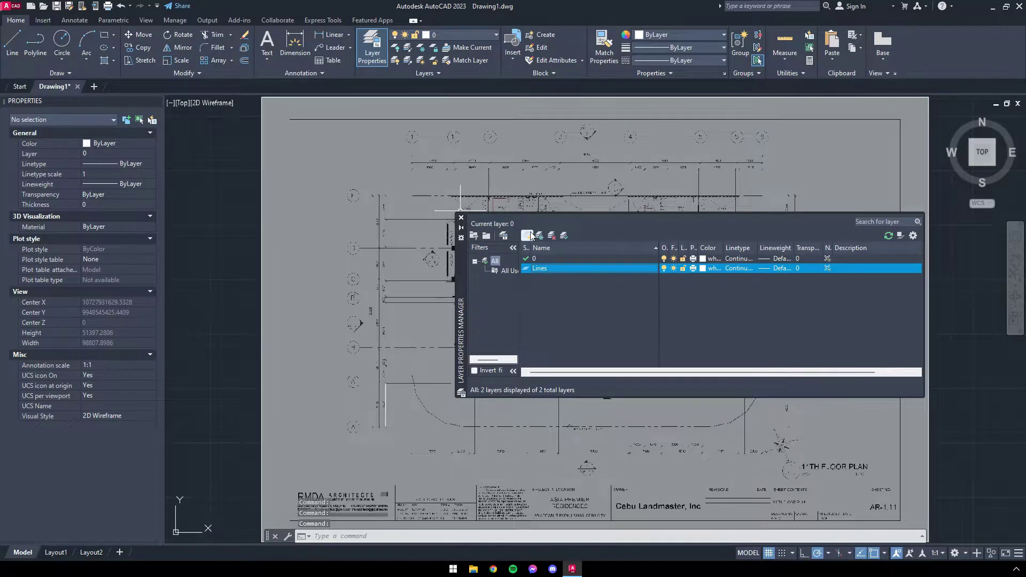
left_click(461, 218)
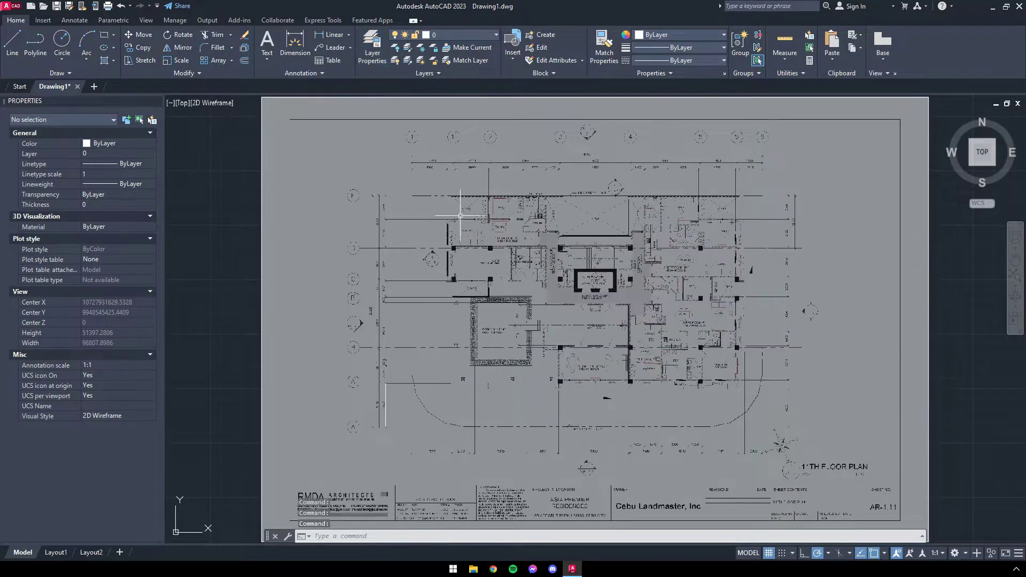
left_click(480, 34)
left_click(470, 61)
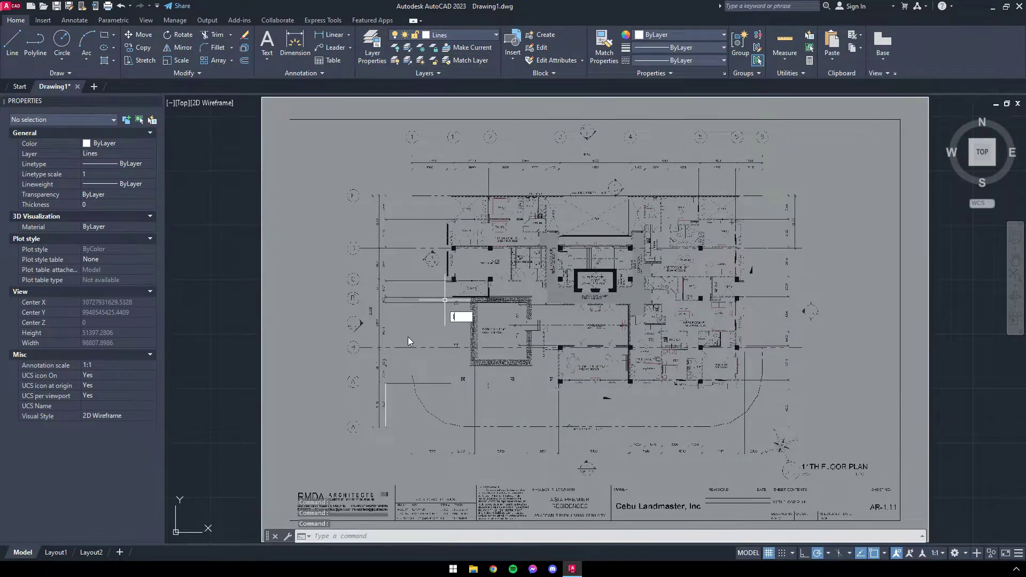
Step: Trace with lines the pool area's outer edge up to the function room's lower-left column and around that column's outline
type("l")
key("Return")
scroll(574, 379, "up", 6)
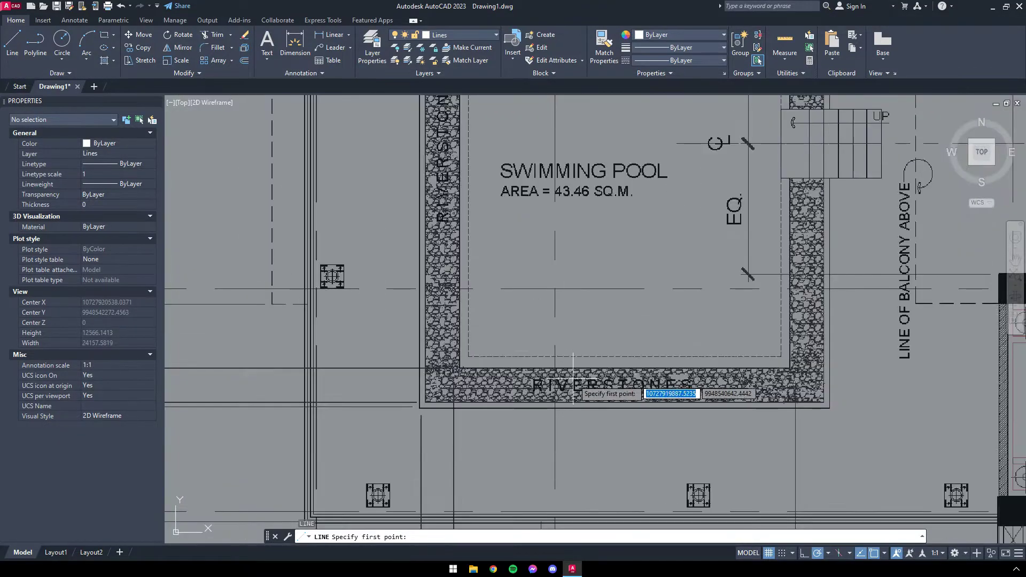
scroll(478, 375, "up", 2)
left_click(309, 508)
scroll(554, 414, "up", 3)
scroll(660, 399, "up", 5)
left_click(660, 398)
left_click(660, 292)
left_click(785, 291)
left_click(784, 412)
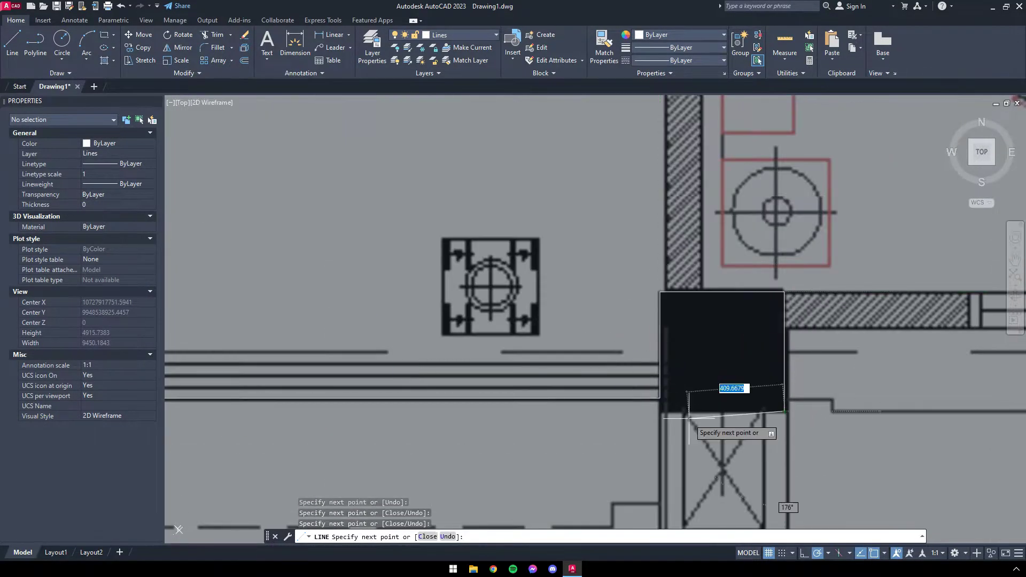
left_click(660, 411)
key("Return")
key("Return")
Step: Trace the function room's left wall up to the upper-left column and along the top wall to the first door opening
scroll(660, 412, "down", 4)
left_click(529, 479)
left_click(524, 305)
left_click(952, 306)
scroll(550, 296, "down", 9)
key("Return")
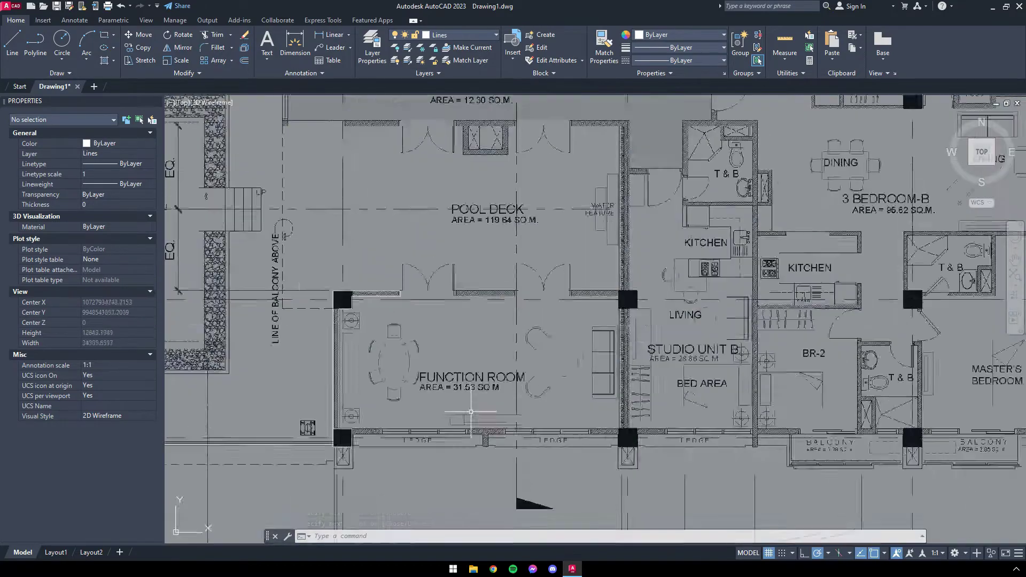
Step: Trace the top wall segment beside the second double door and the outline of the function room's upper-right column
scroll(410, 293, "up", 7)
left_click(706, 306)
left_click(288, 378)
key("Escape")
left_click(471, 376)
left_click(472, 362)
left_click(643, 362)
left_click(643, 408)
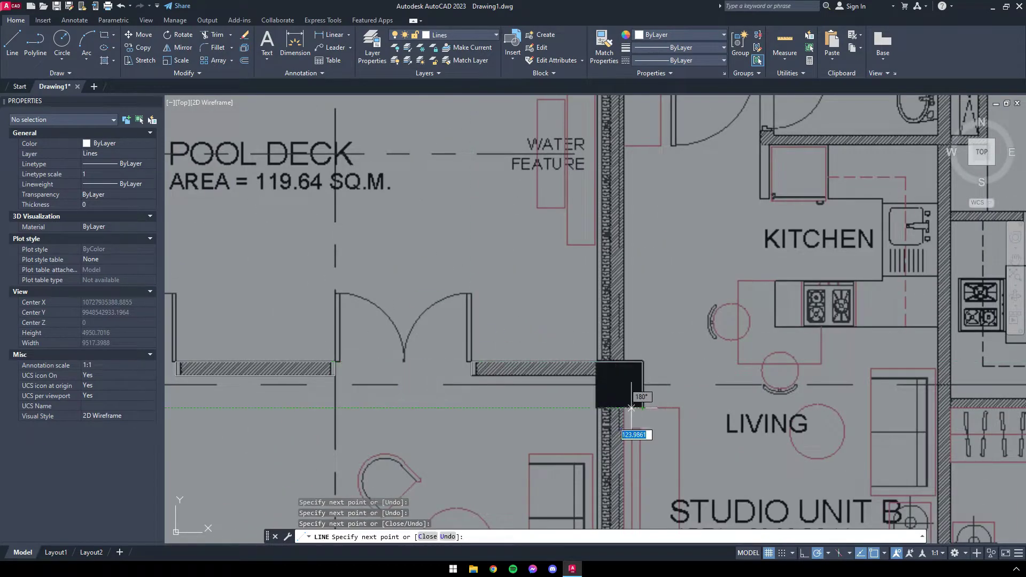
left_click(596, 408)
Step: Continue the line tracing from the upper-right column along the function room's right wall
scroll(596, 408, "down", 3)
left_click(669, 408)
left_click(697, 407)
key("Escape")
scroll(699, 277, "up", 5)
scroll(699, 276, "down", 5)
Step: Trace the lower wall line from the lower-left column and the top wall edges around the two double-door openings
key("Return")
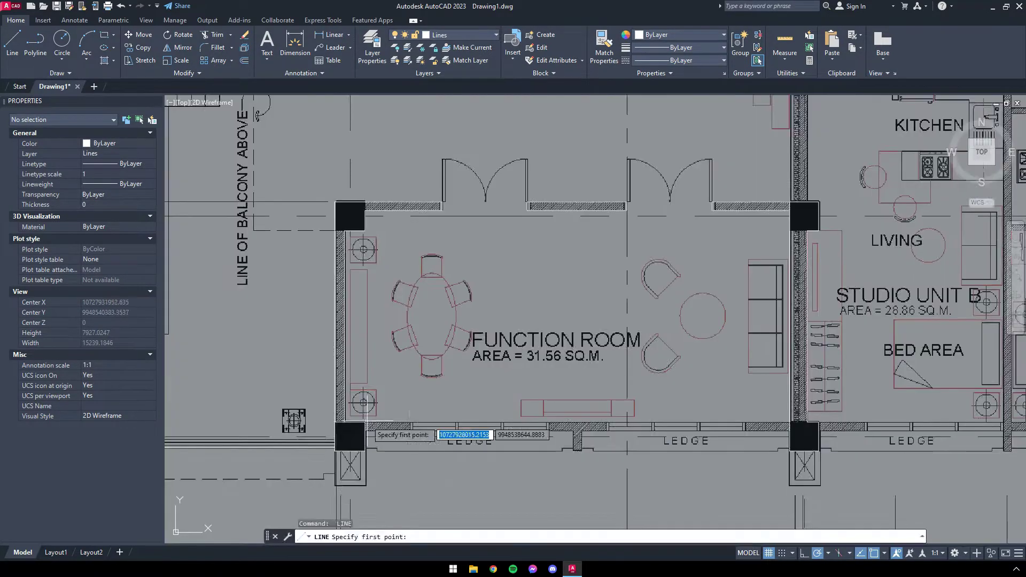
left_click(366, 422)
scroll(534, 427, "up", 3)
scroll(592, 432, "down", 6)
scroll(585, 235, "up", 6)
left_click(485, 351)
left_click(645, 351)
left_click(781, 351)
Step: Trace the swings of the function room's two double doors with three-point arcs
left_click(350, 283)
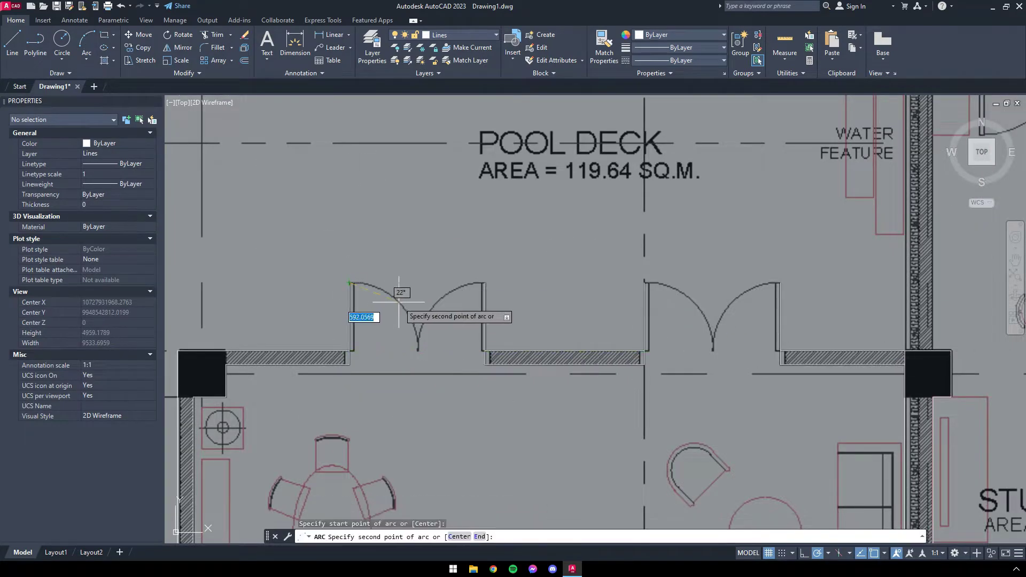
left_click(399, 302)
left_click(418, 351)
left_click(486, 283)
left_click(645, 283)
left_click(713, 351)
key("Escape")
Step: Trace the wall end, mullion and glass lines of the ledge windows and copy them along the function room's lower wall
scroll(561, 300, "down", 5)
scroll(496, 377, "up", 8)
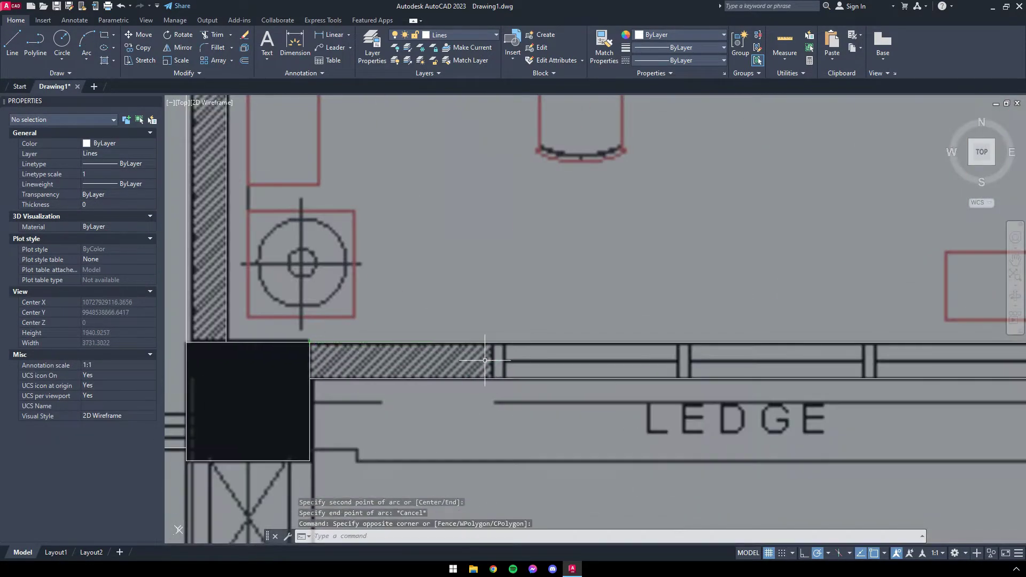
left_click(494, 343)
left_click(493, 378)
key("Return")
left_click(505, 343)
key("Escape")
left_click(494, 361)
left_click(677, 361)
middle_click_drag(876, 362, 407, 365)
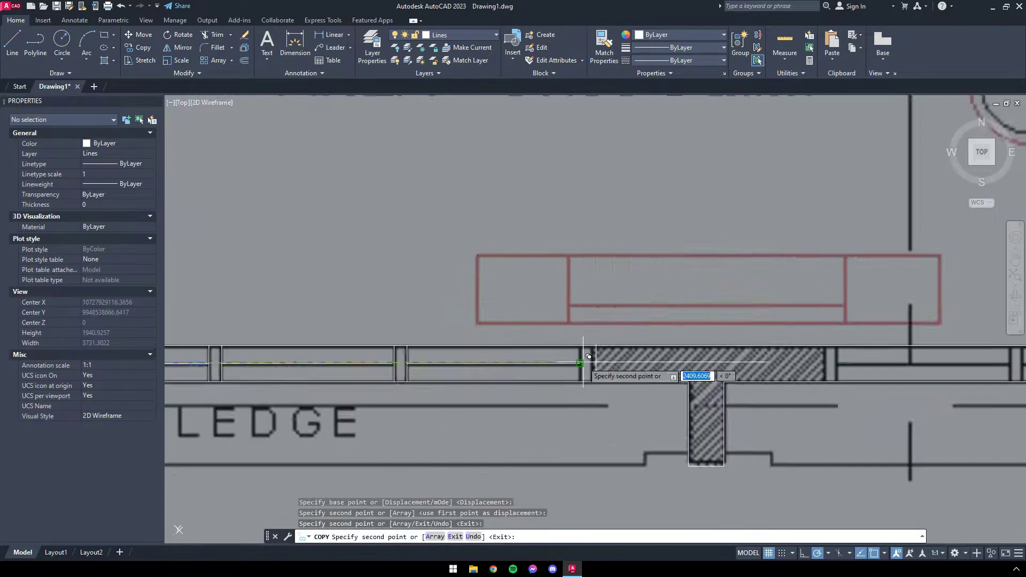
Step: Trim the surplus lines from the traced function room plan
scroll(588, 356, "down", 5)
scroll(534, 320, "up", 3)
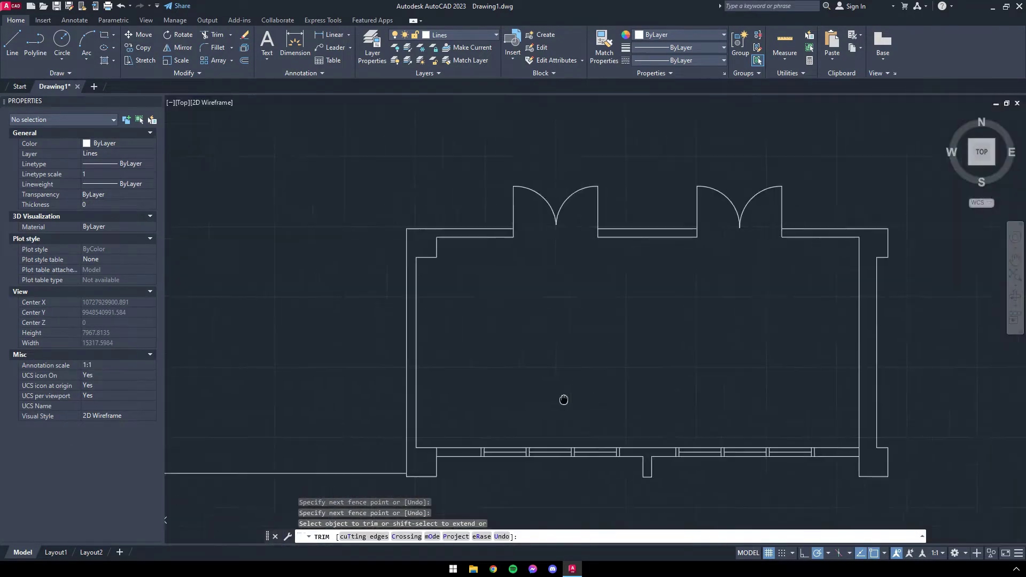
key("Escape")
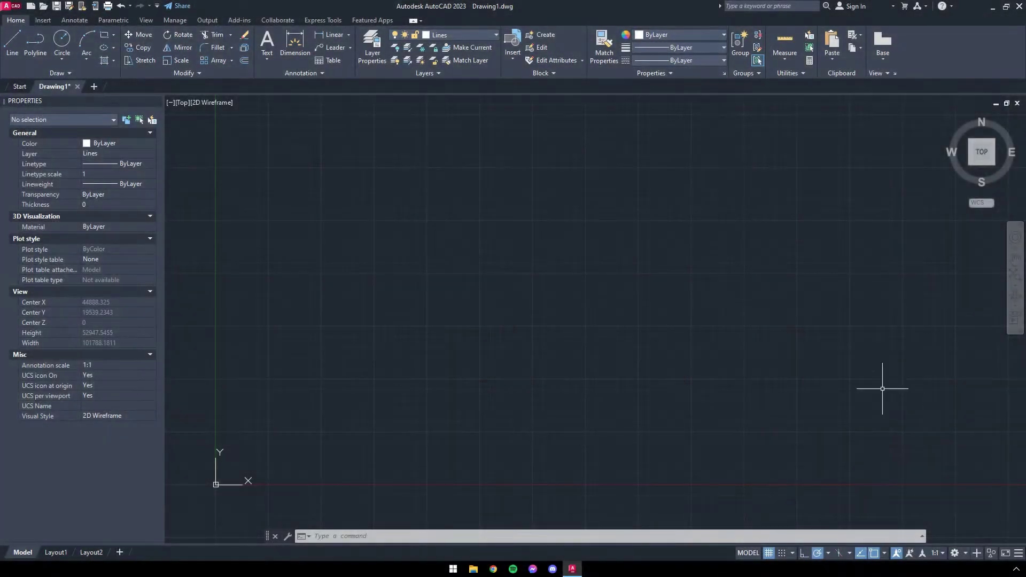
Step: Import AR-1.11.pdf into the drawing as vector geometry at scale 1, using the PDF layers
left_click(43, 20)
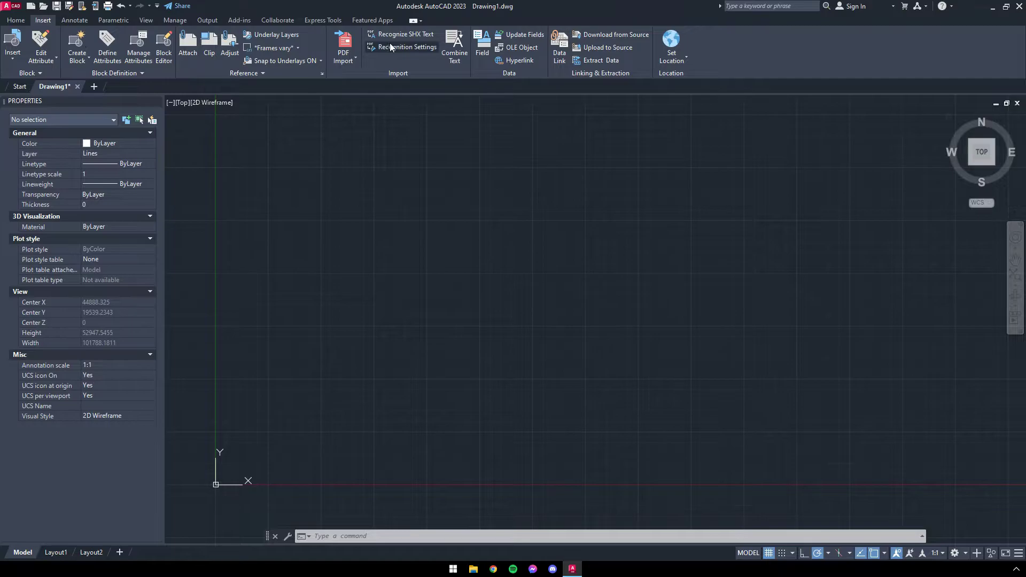
left_click(353, 43)
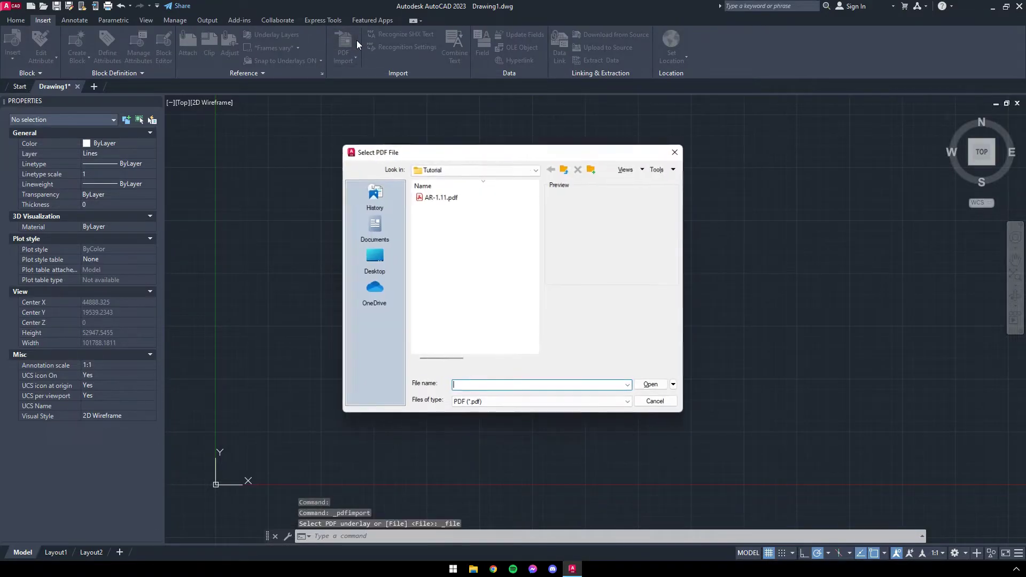
left_click(460, 197)
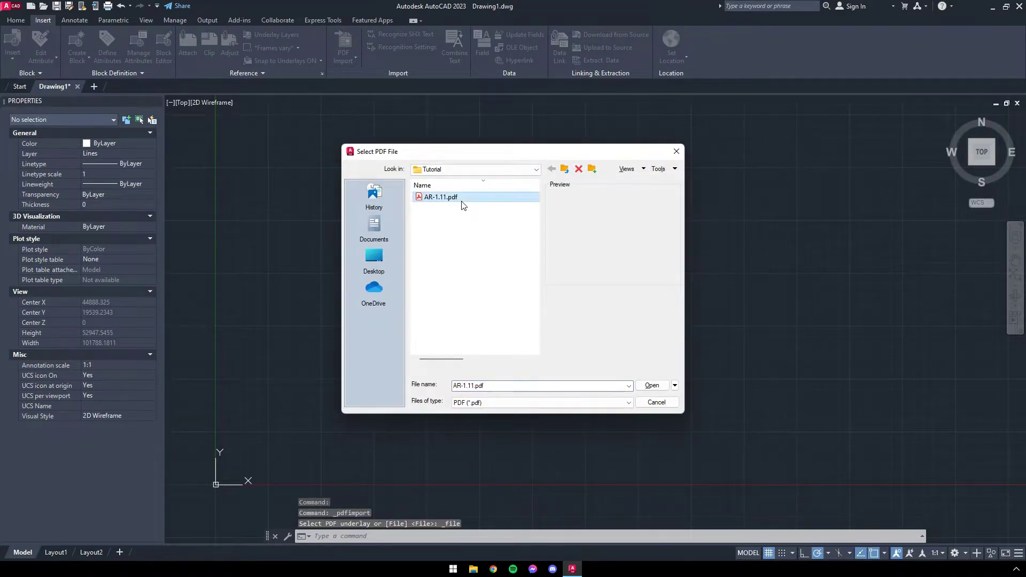
left_click(652, 385)
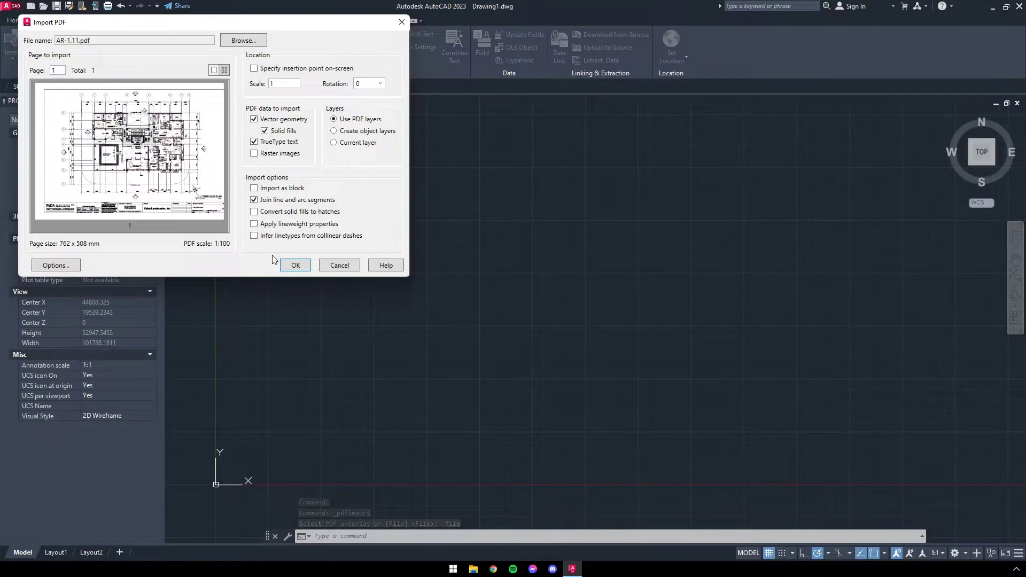
left_click(295, 264)
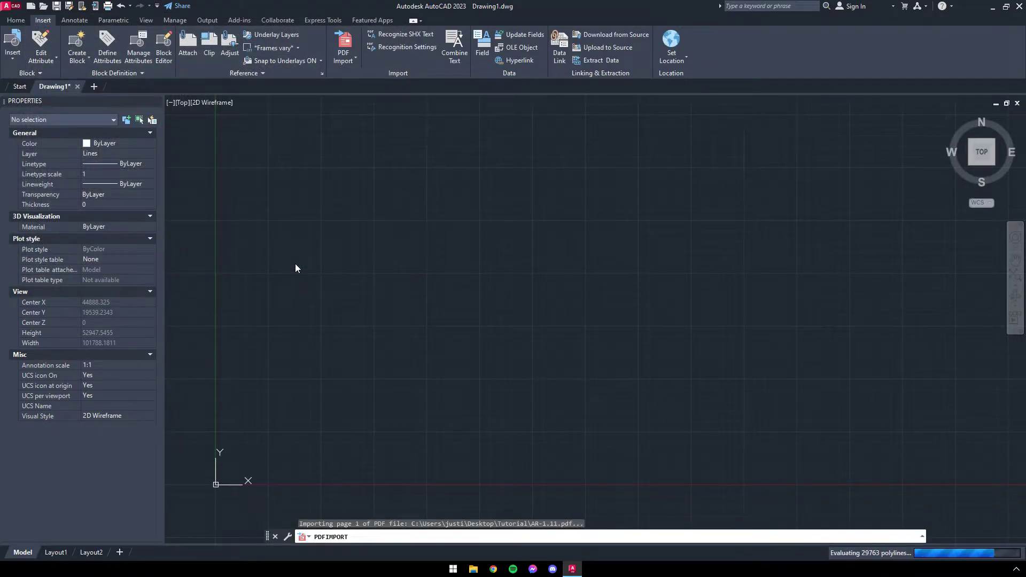
middle_click_drag(627, 375, 572, 355)
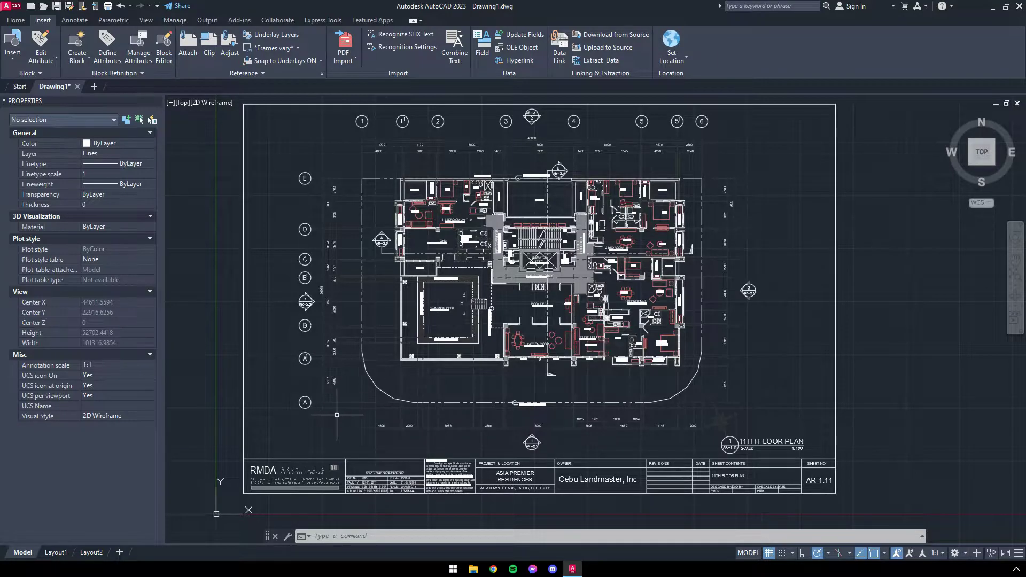
Step: Scale the whole imported plan by reference, from the lower to the upper tick of the 5167 dimension beside grid A, to a new length of 5167
left_click(874, 502)
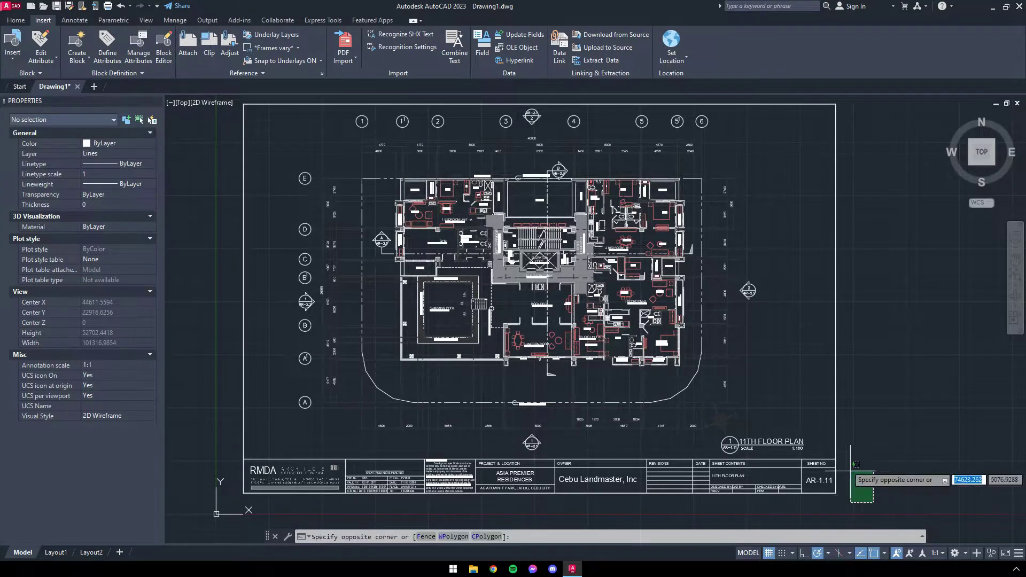
left_click(257, 112)
type("sc")
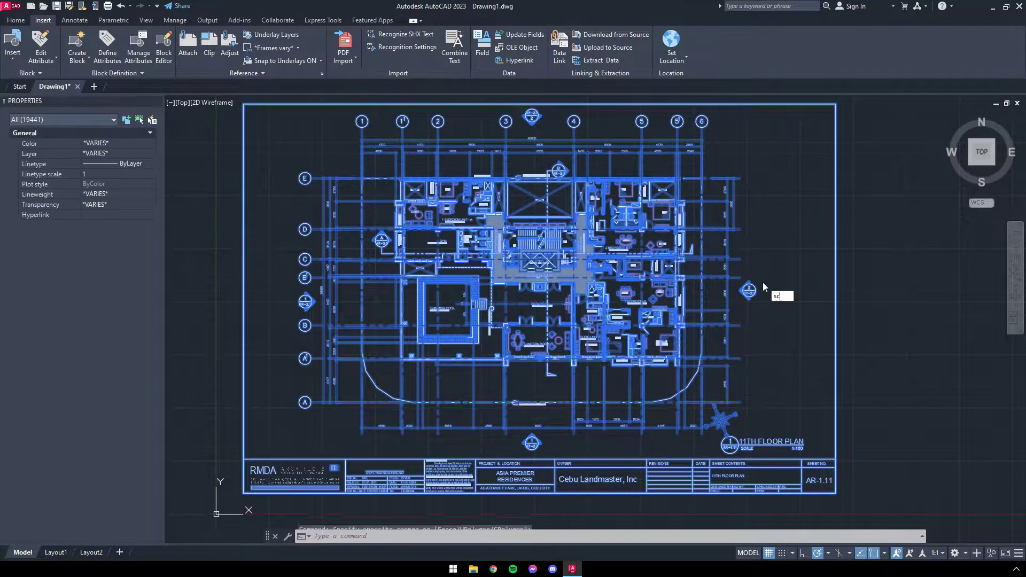
key("Return")
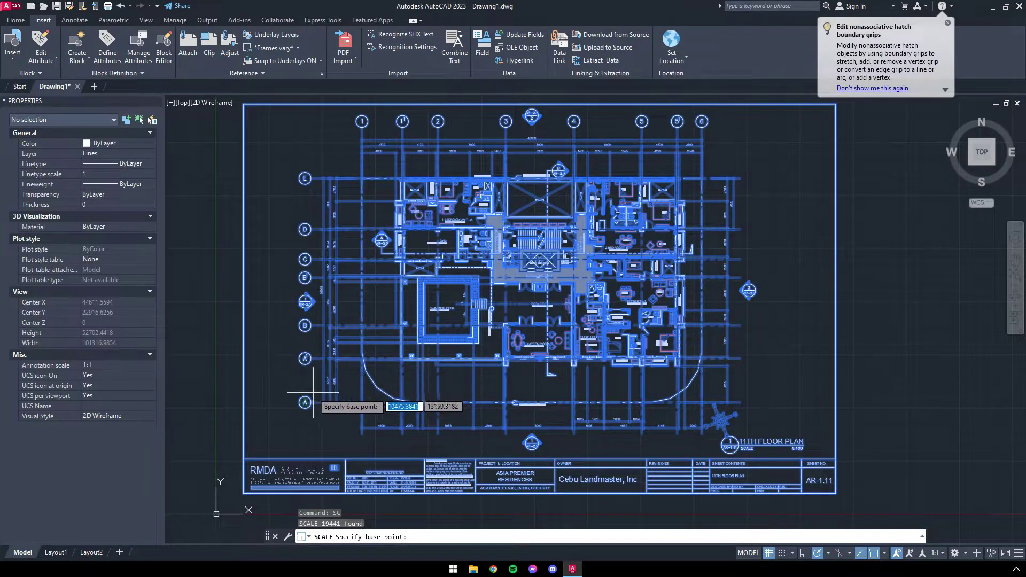
scroll(322, 402, "up", 3)
scroll(324, 401, "up", 5)
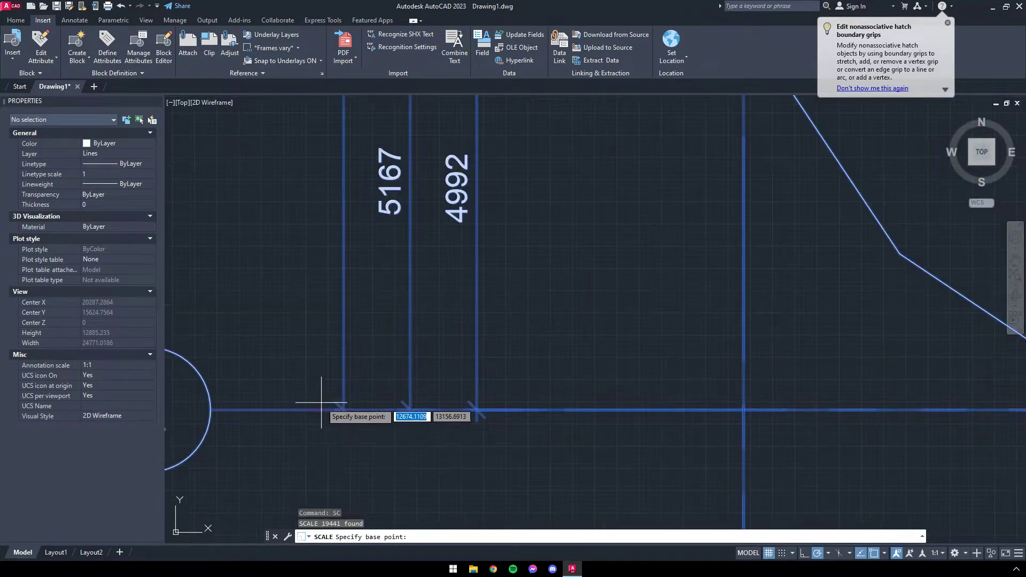
left_click(408, 409)
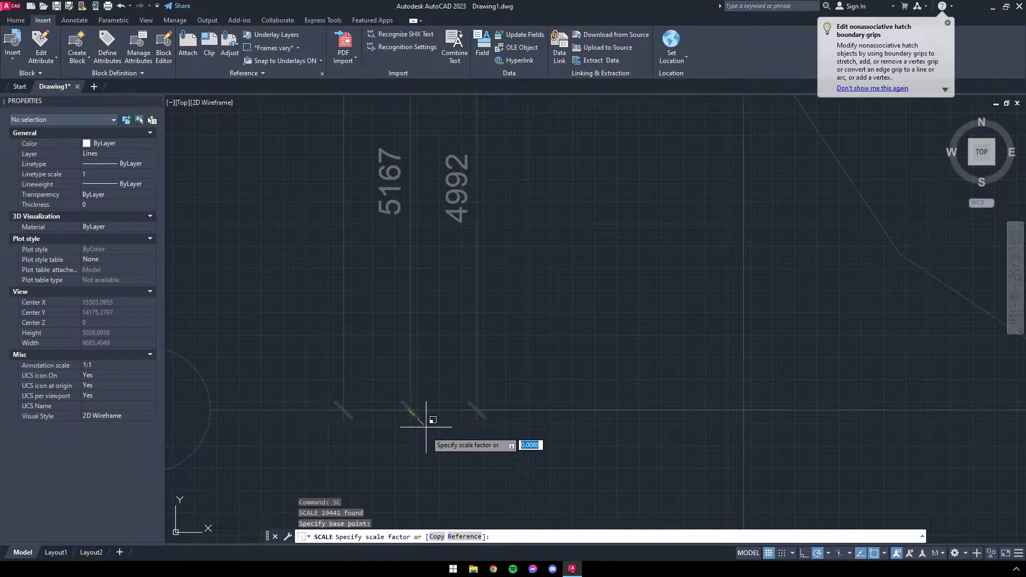
scroll(424, 434, "down", 3)
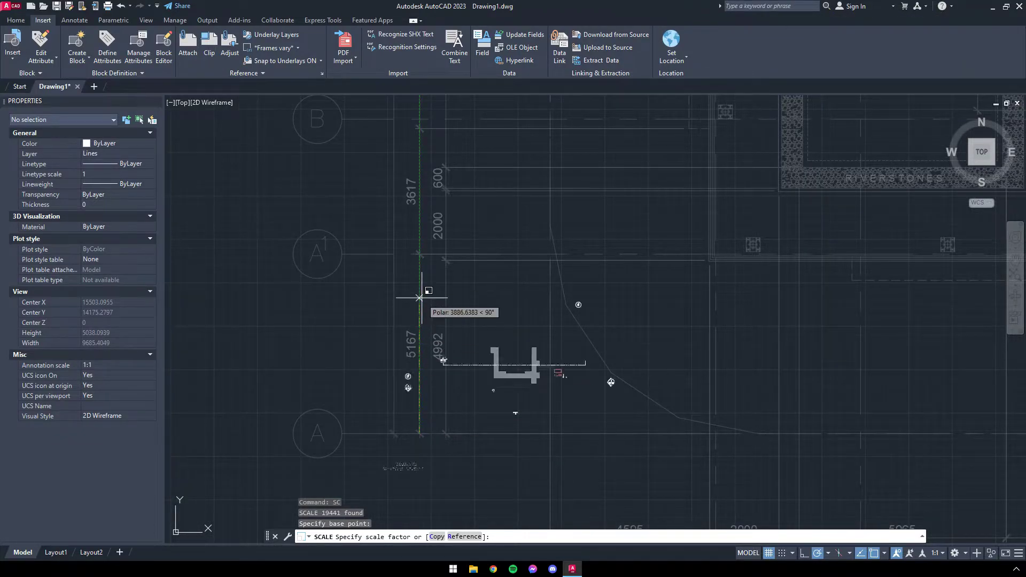
type("r")
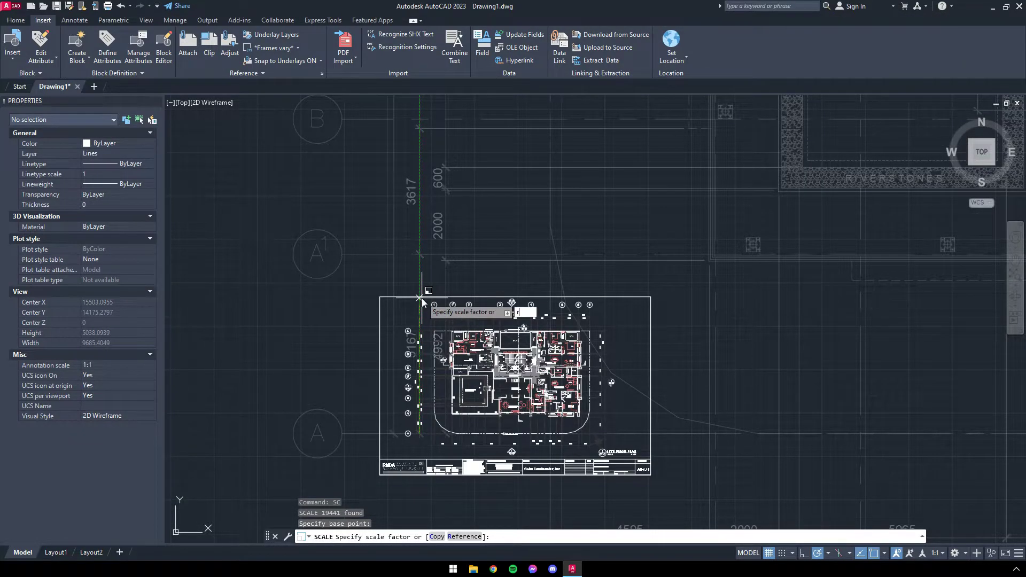
key("Return")
scroll(425, 369, "up", 5)
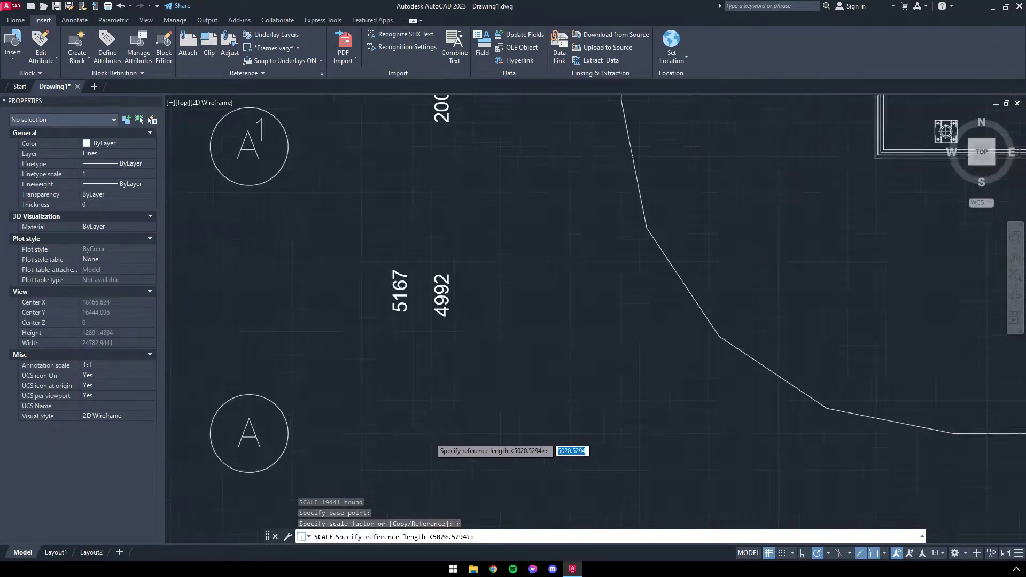
left_click(367, 423)
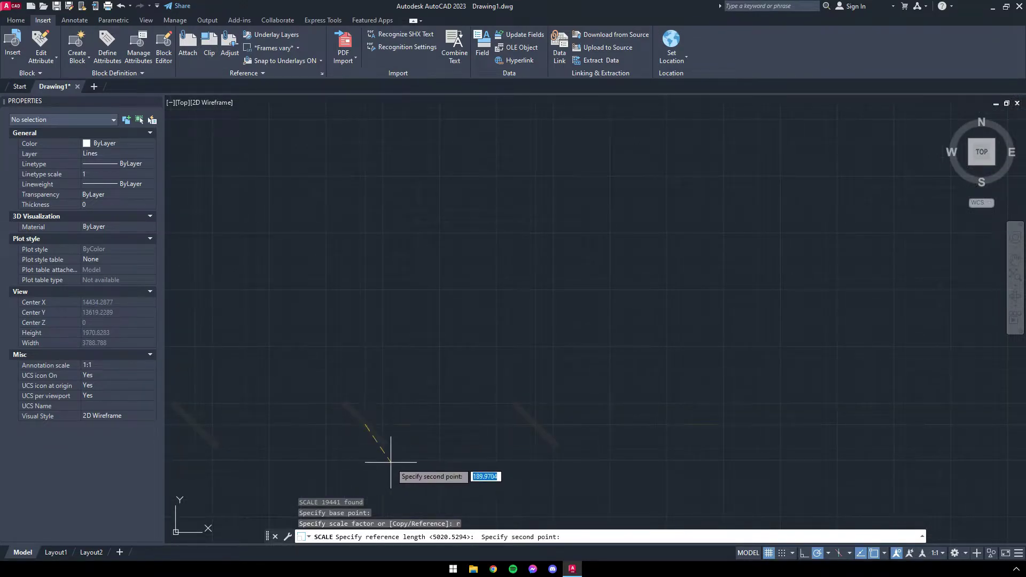
scroll(391, 463, "down", 6)
scroll(378, 182, "up", 8)
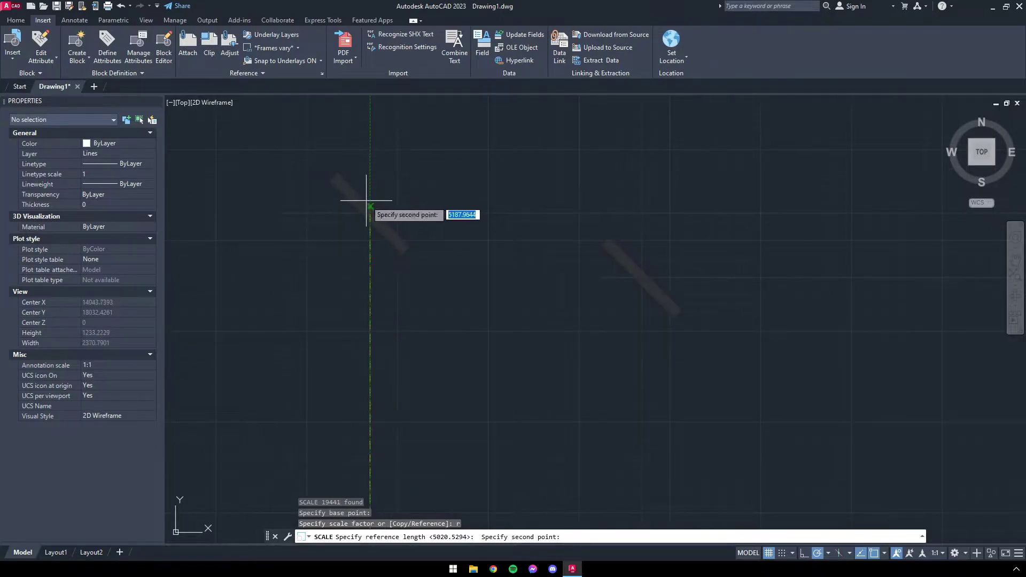
scroll(435, 275, "down", 5)
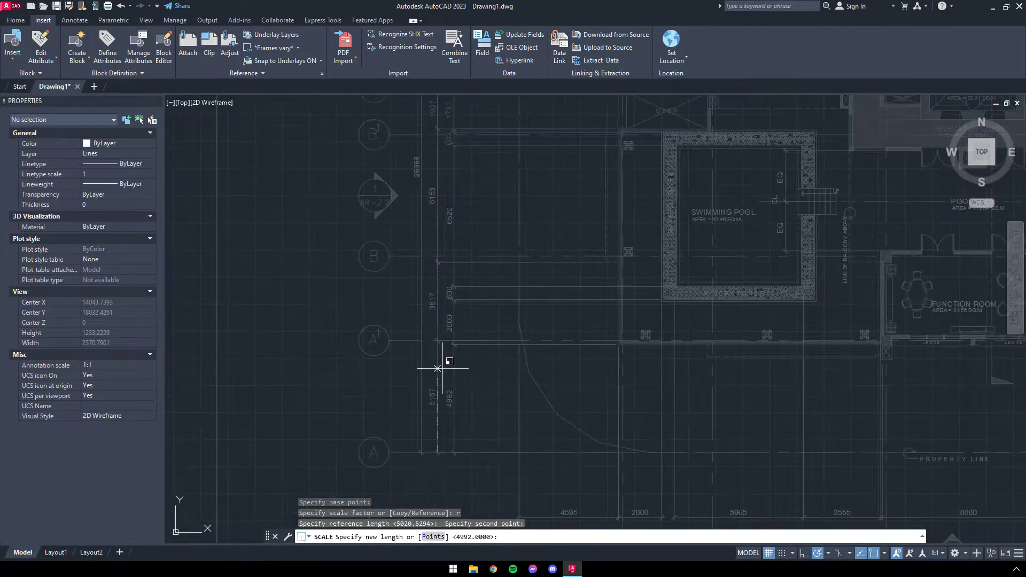
left_click(440, 264)
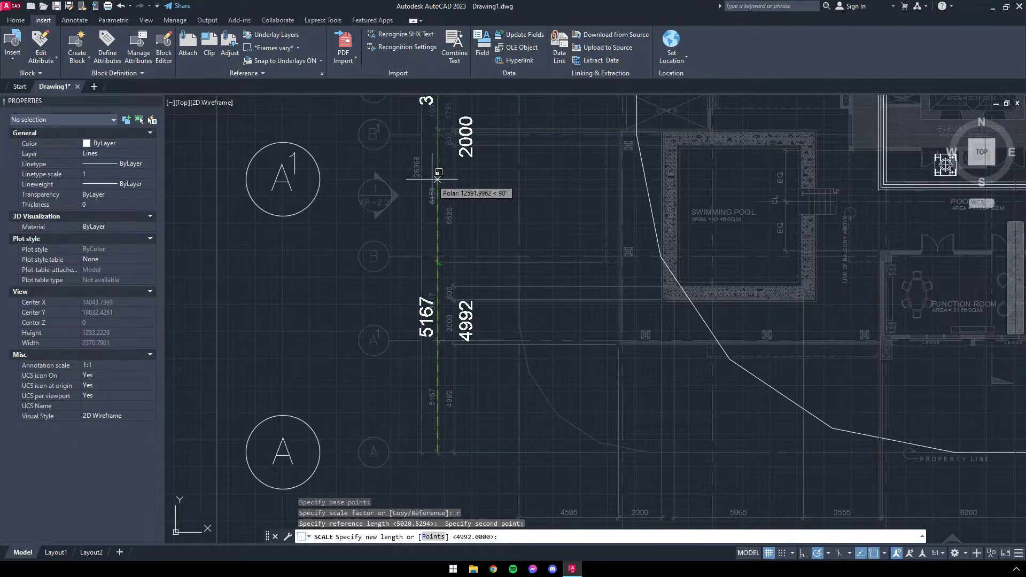
type("51")
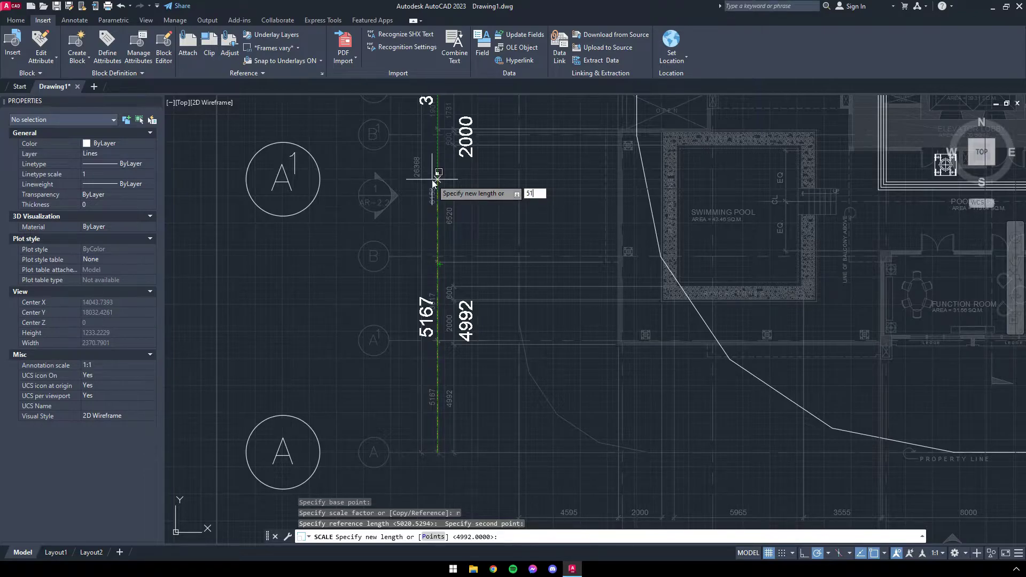
type("67")
key("Return")
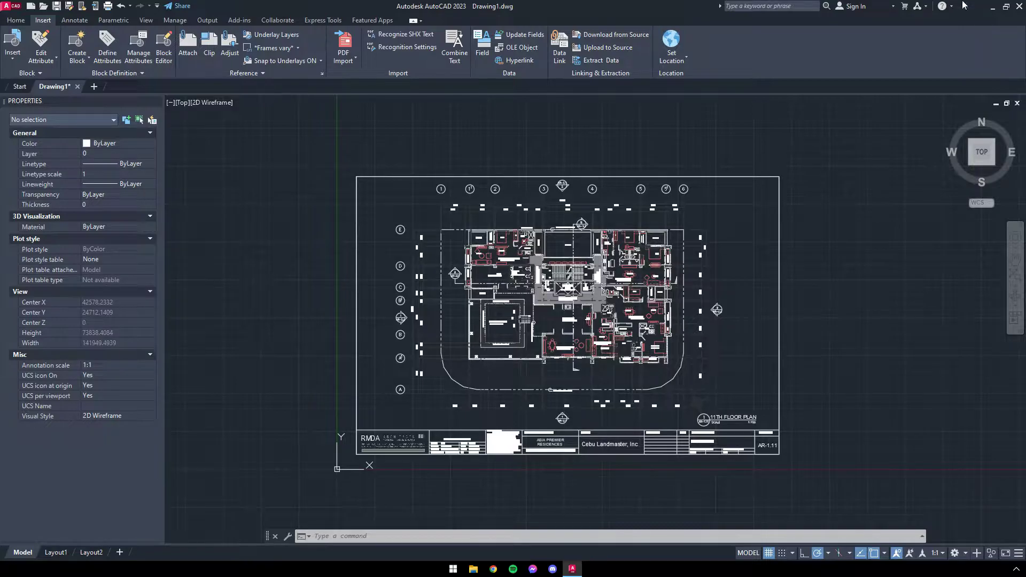
Step: Open the layer properties, look through the imported PDF layers and switch the PDF5_furniture_dwvg layer off and on to check its contents
left_click(16, 20)
left_click(373, 50)
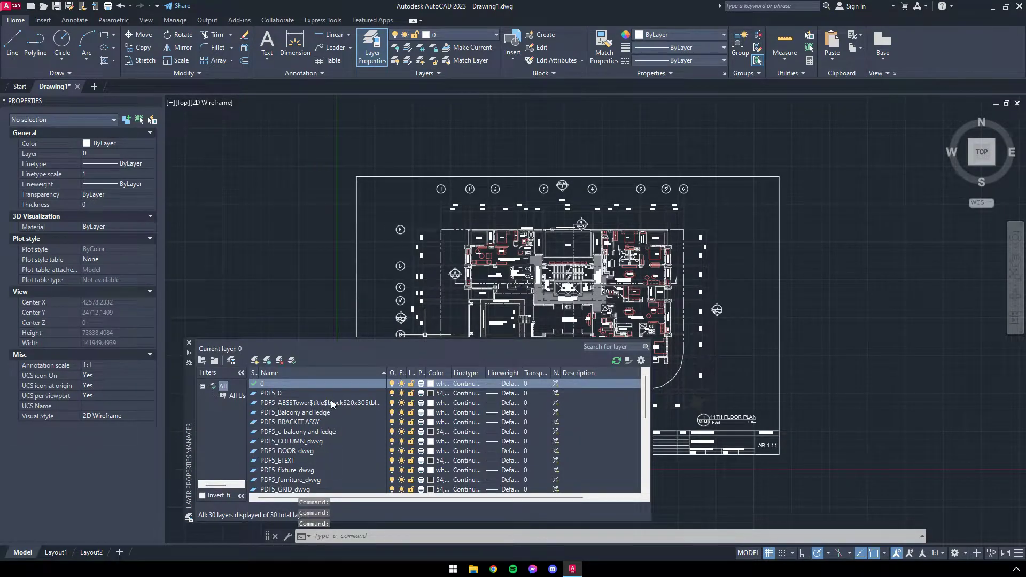
scroll(332, 401, "down", 3)
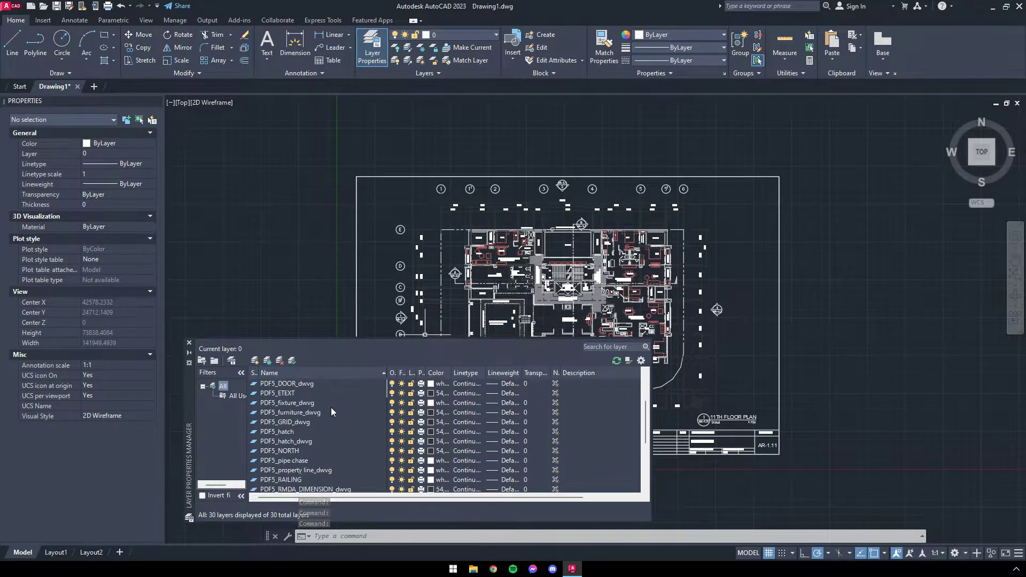
scroll(331, 408, "up", 3)
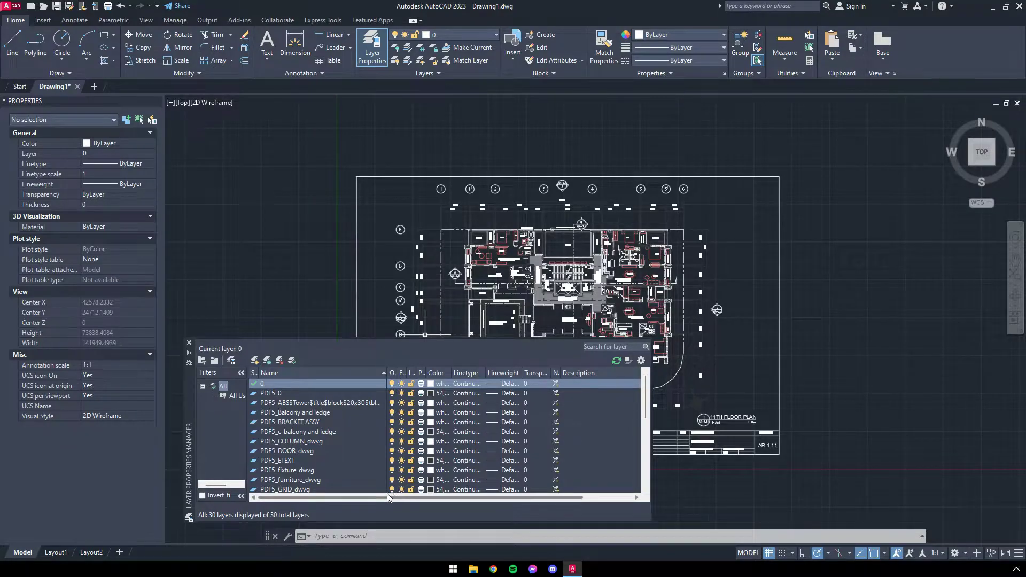
left_click(320, 481)
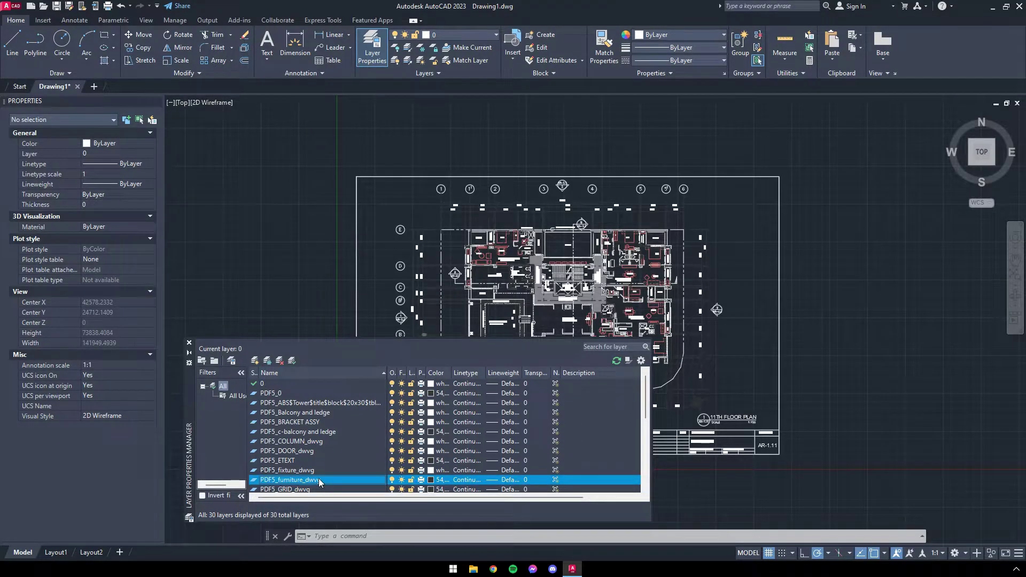
left_click(392, 481)
left_click(393, 481)
left_click(392, 481)
left_click(392, 481)
left_click(392, 481)
left_click(392, 481)
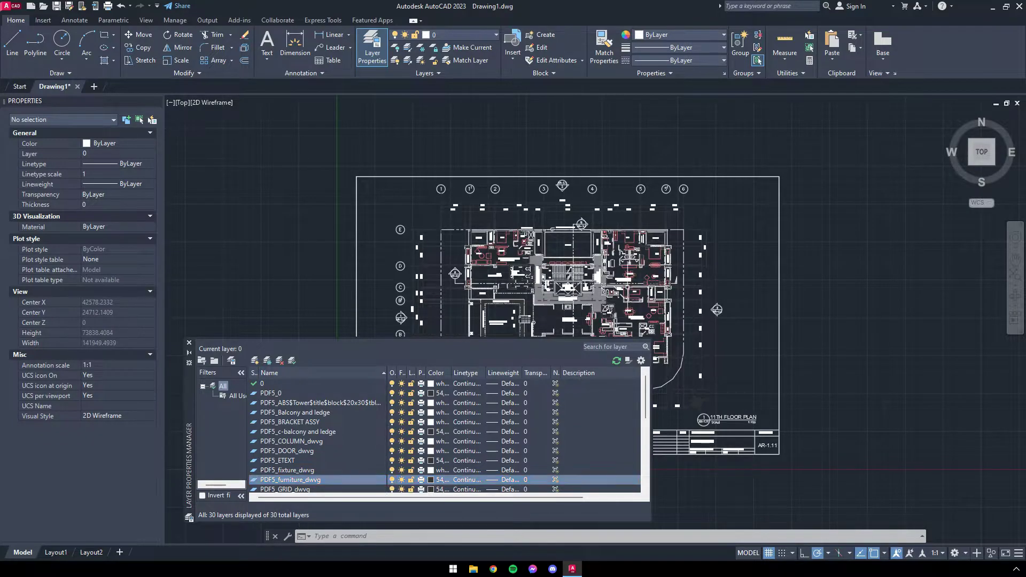
Step: Close the layer properties and erase all objects on the PDF5_furniture_dwvg layer, picked with Quick Select by the Layer property
left_click(393, 481)
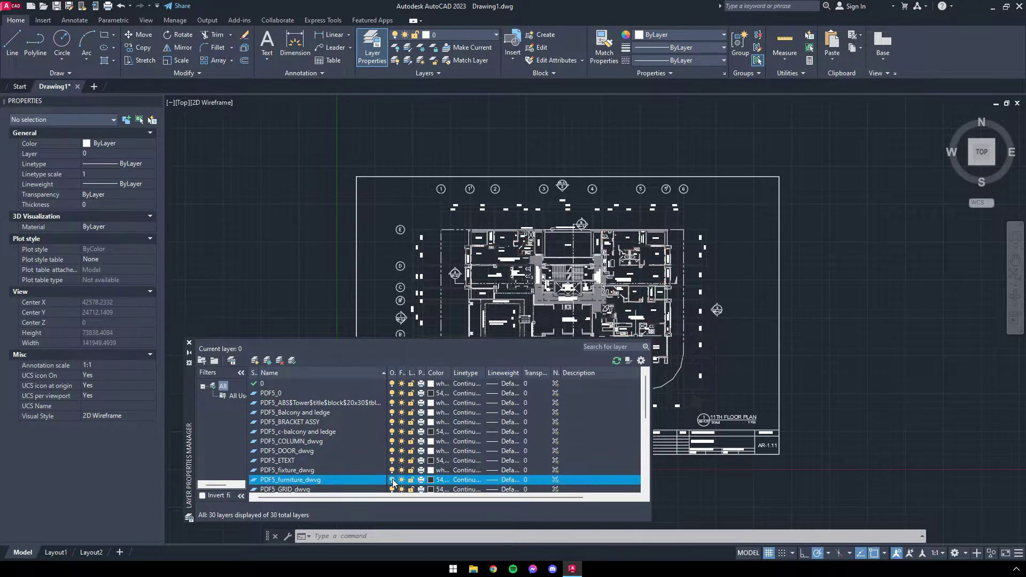
left_click(189, 343)
right_click(272, 306)
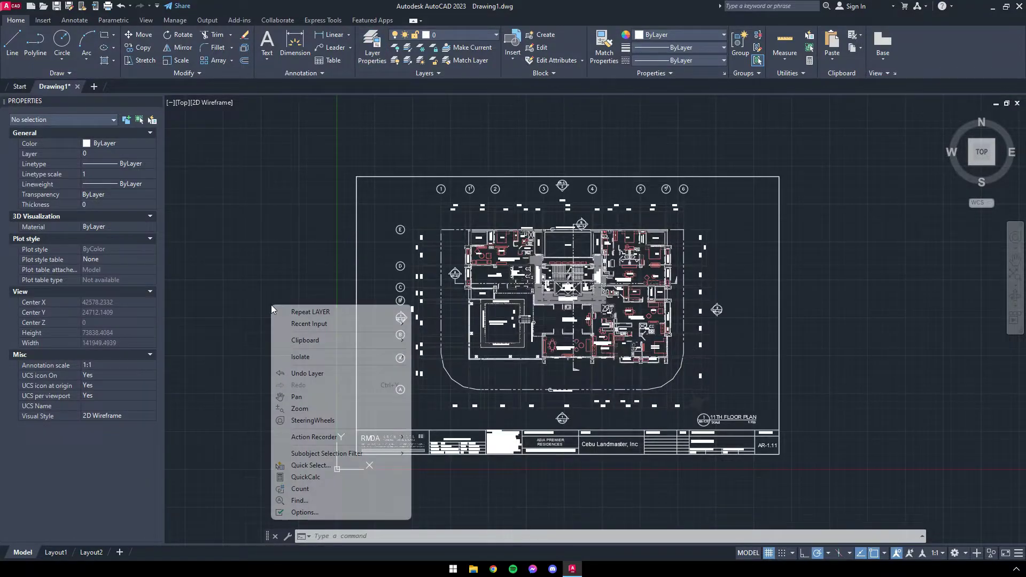
left_click(297, 465)
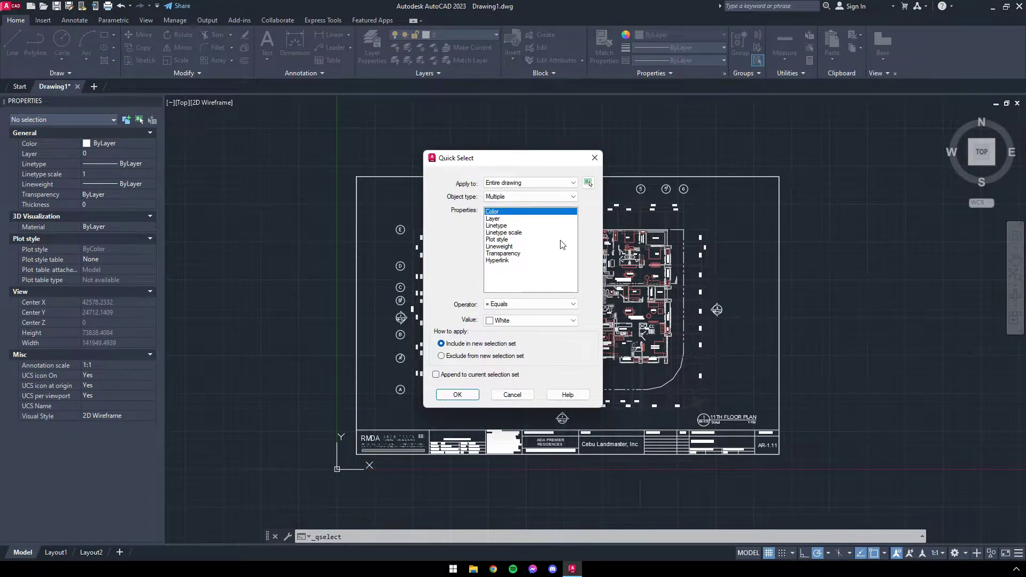
left_click(491, 219)
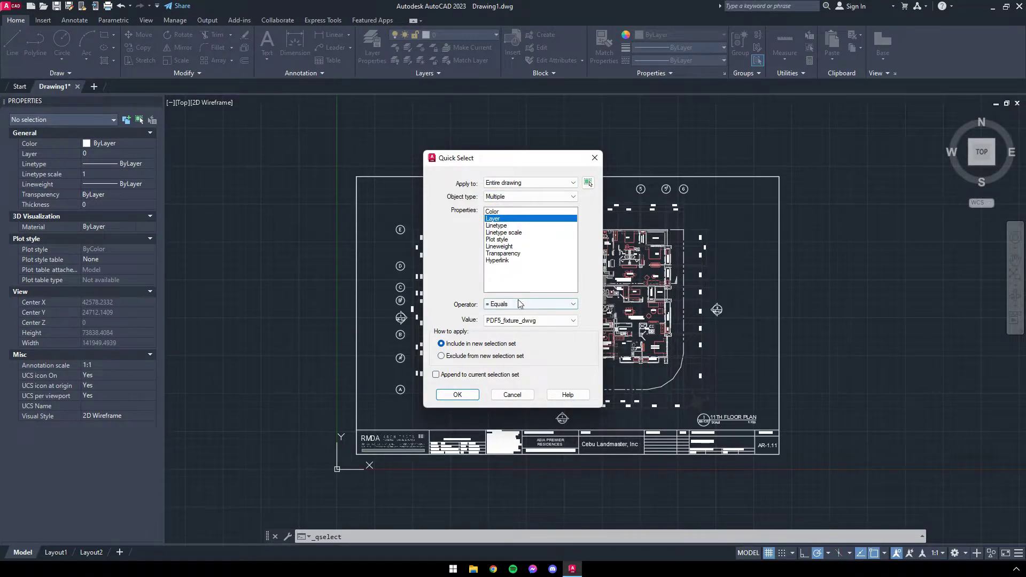
left_click(517, 321)
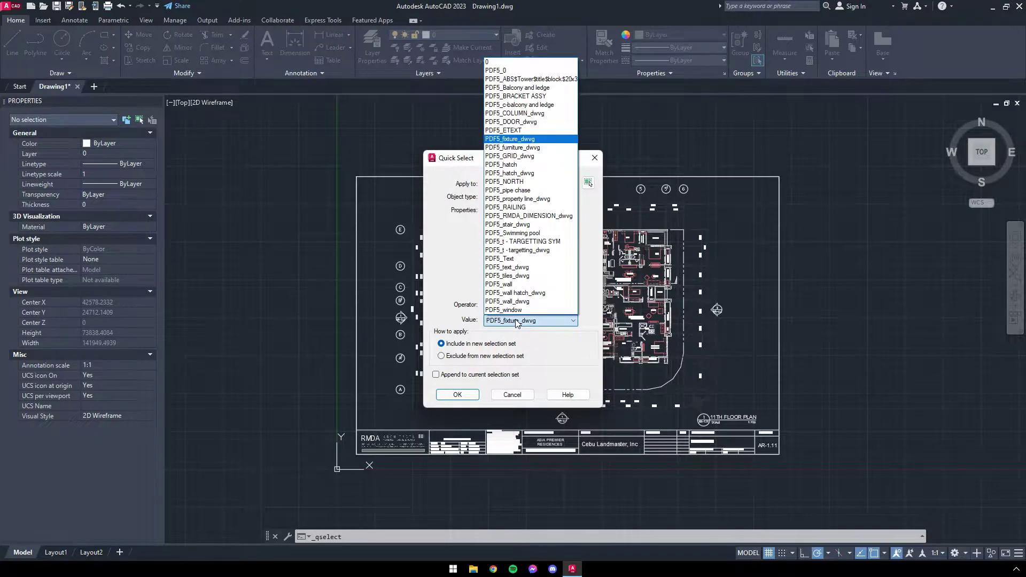
left_click(517, 149)
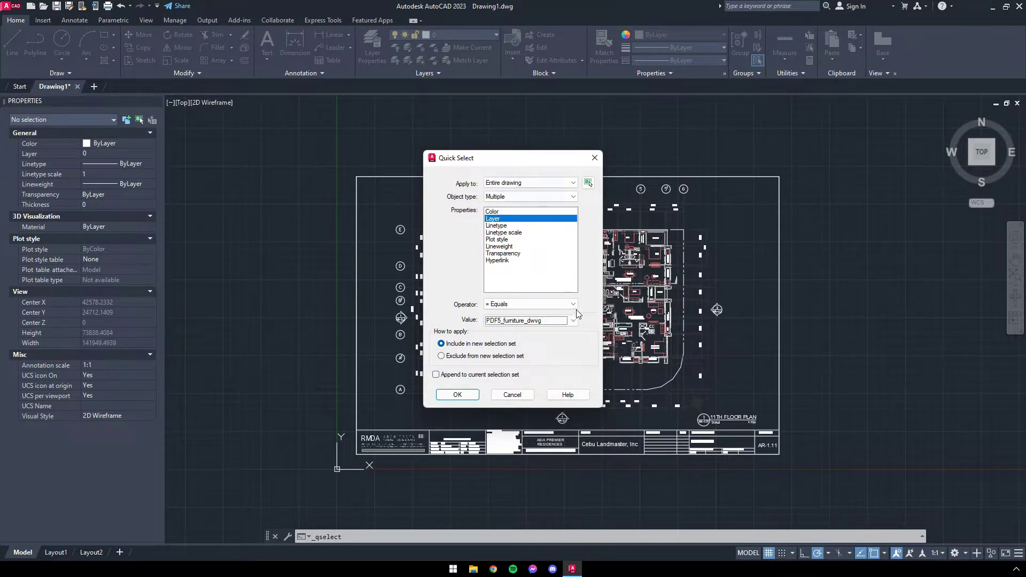
left_click(477, 395)
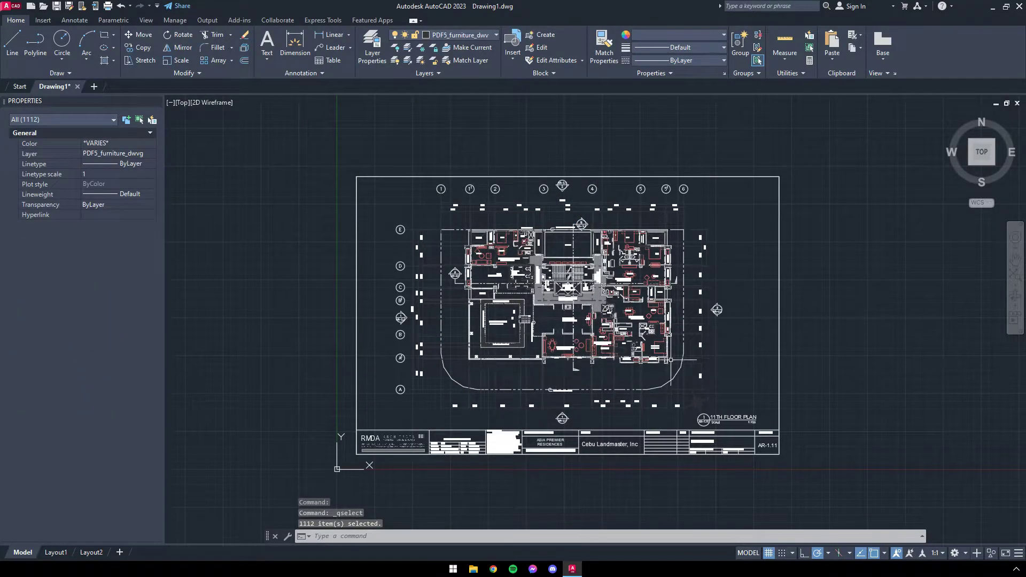
left_click(745, 356)
left_click(742, 335)
scroll(642, 331, "up", 3)
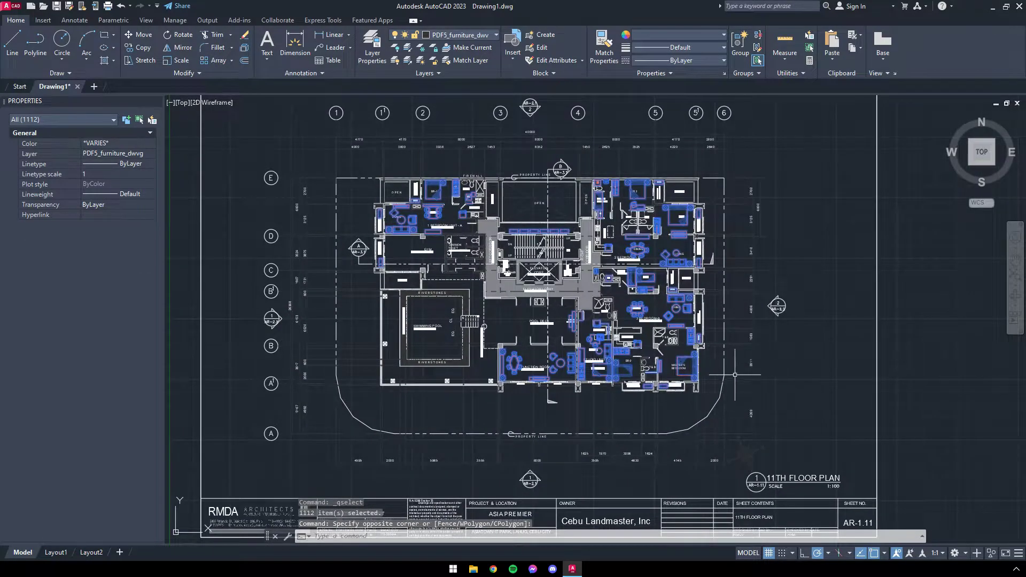
key("Delete")
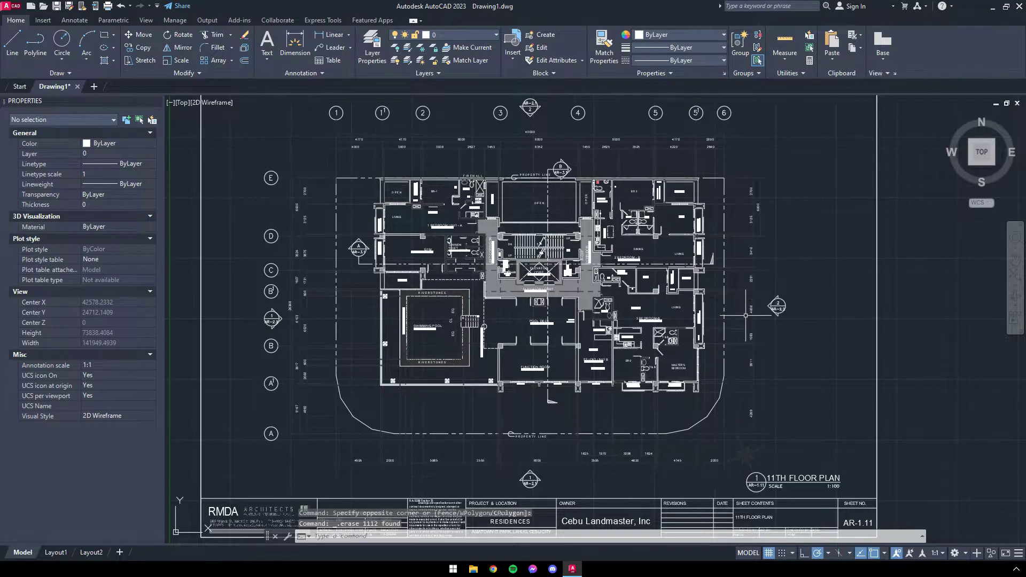
Step: Erase all objects on the PDF5_fixture_dwvg layer, picked with Quick Select by the Layer property
scroll(753, 345, "down", 3)
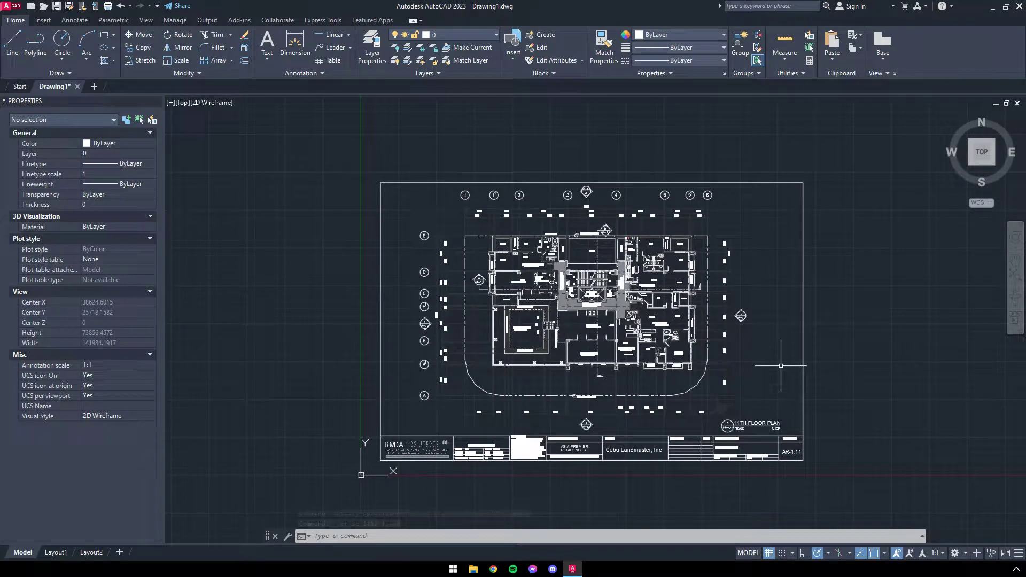
right_click(781, 366)
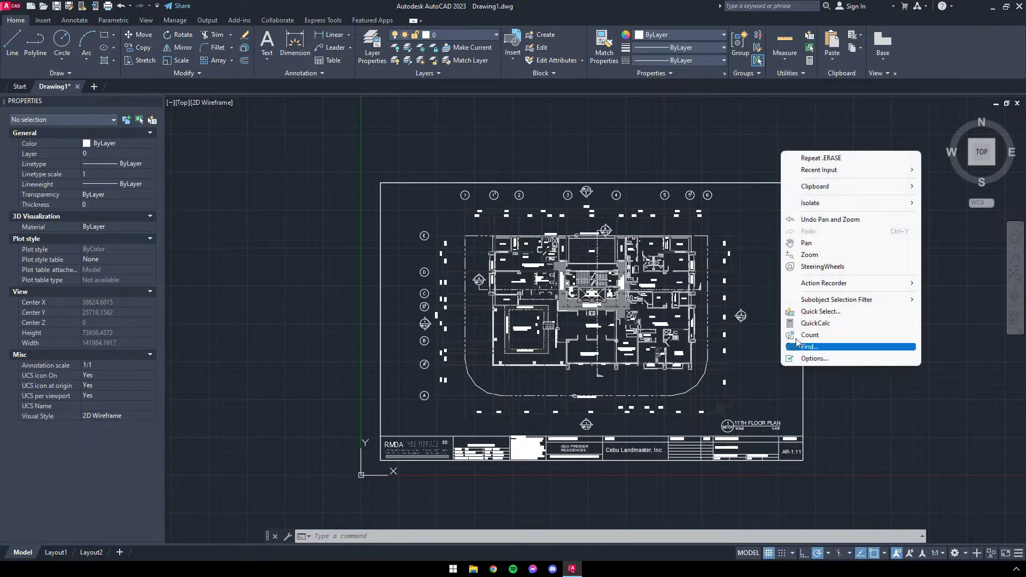
left_click(801, 316)
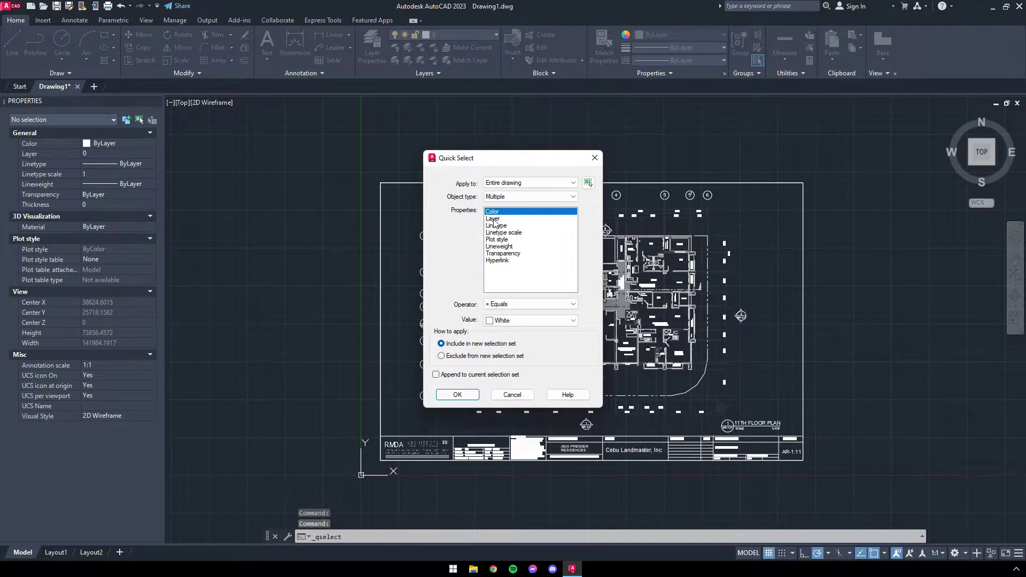
left_click(496, 220)
left_click(527, 321)
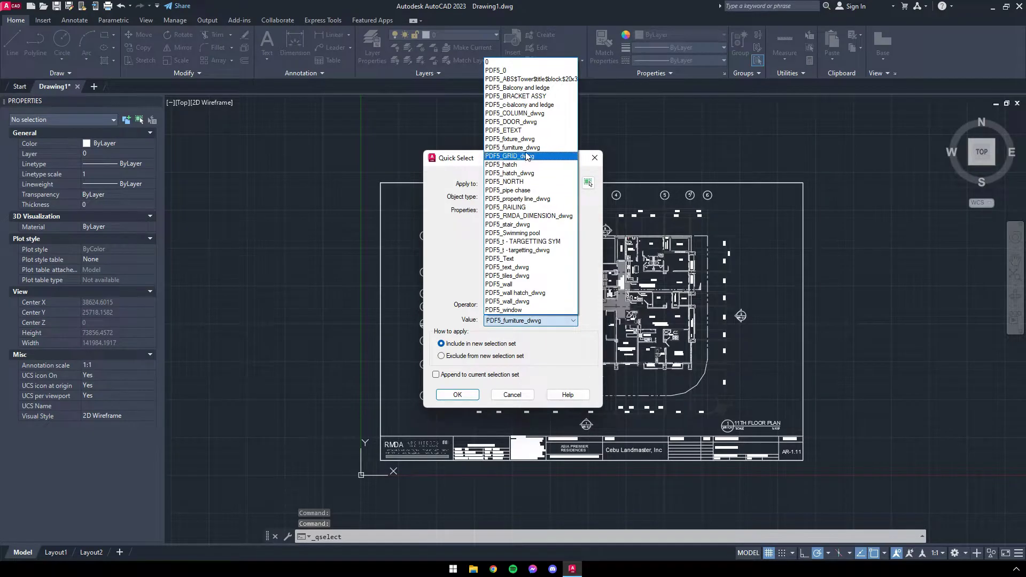
left_click(525, 139)
left_click(459, 395)
scroll(646, 353, "up", 8)
key("Delete")
Step: Use Quick Select by layer to erase the sheet frame and title block lines on the PDF5_ABS$Tower$title$block layer
scroll(521, 487, "down", 6)
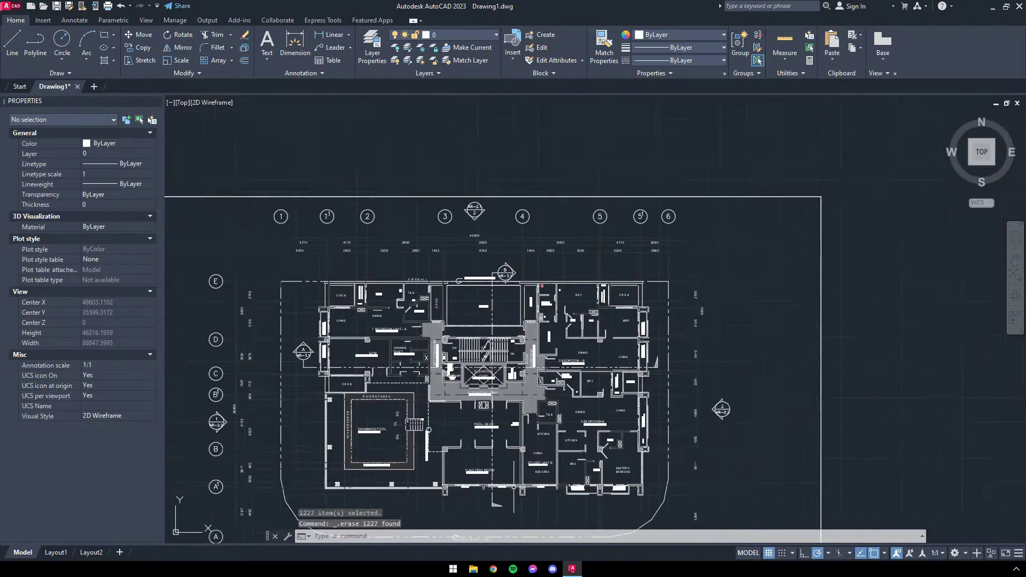
scroll(797, 367, "down", 5)
right_click(797, 367)
left_click(802, 347)
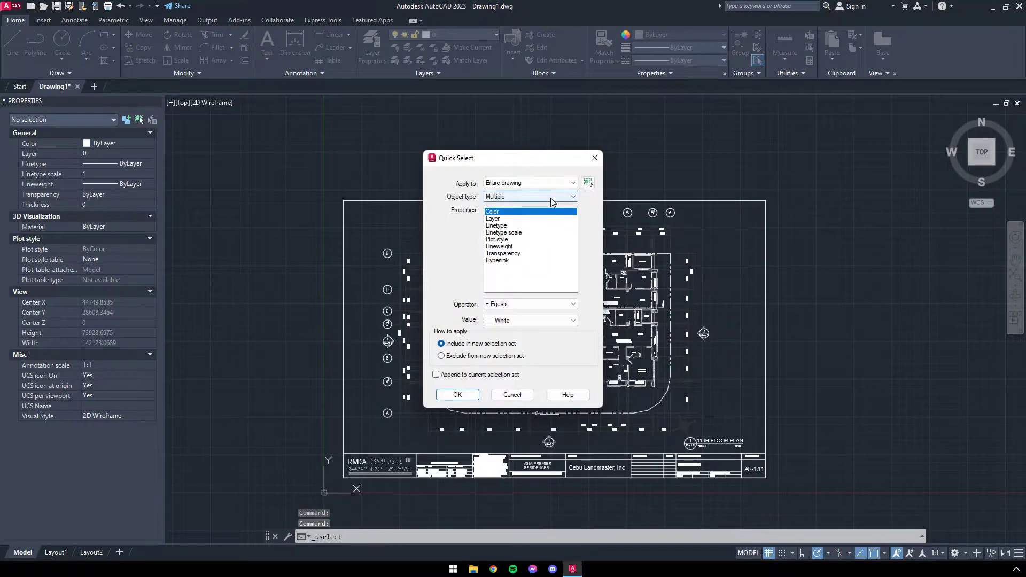
left_click(497, 218)
left_click(529, 321)
left_click(538, 86)
left_click(458, 395)
key("Delete")
Step: Use Quick Select by layer to erase all objects on the PDF5_ETEXT layer
right_click(774, 331)
left_click(796, 493)
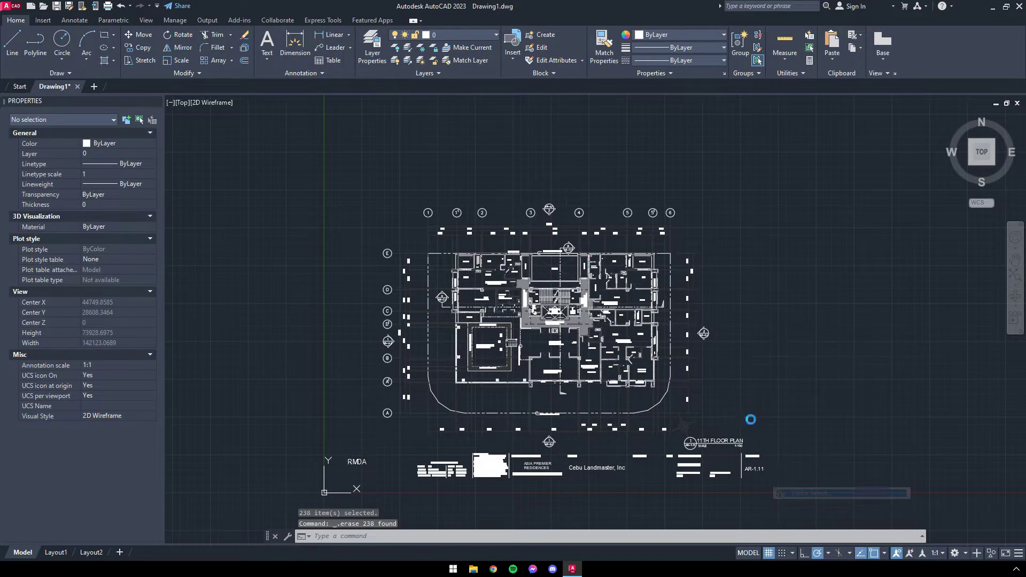
left_click(499, 219)
left_click(539, 321)
left_click(542, 132)
left_click(458, 394)
key("Delete")
Step: Use Quick Select by layer to erase all objects on the PDF5_Text layer
right_click(803, 367)
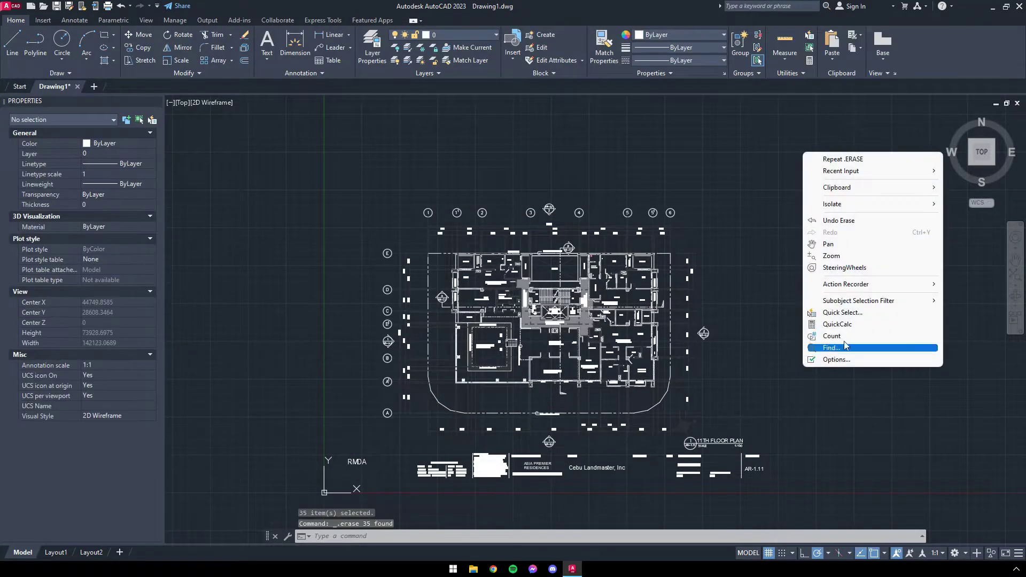
left_click(842, 313)
left_click(507, 220)
left_click(538, 321)
left_click(521, 261)
left_click(458, 395)
key("Delete")
right_click(793, 370)
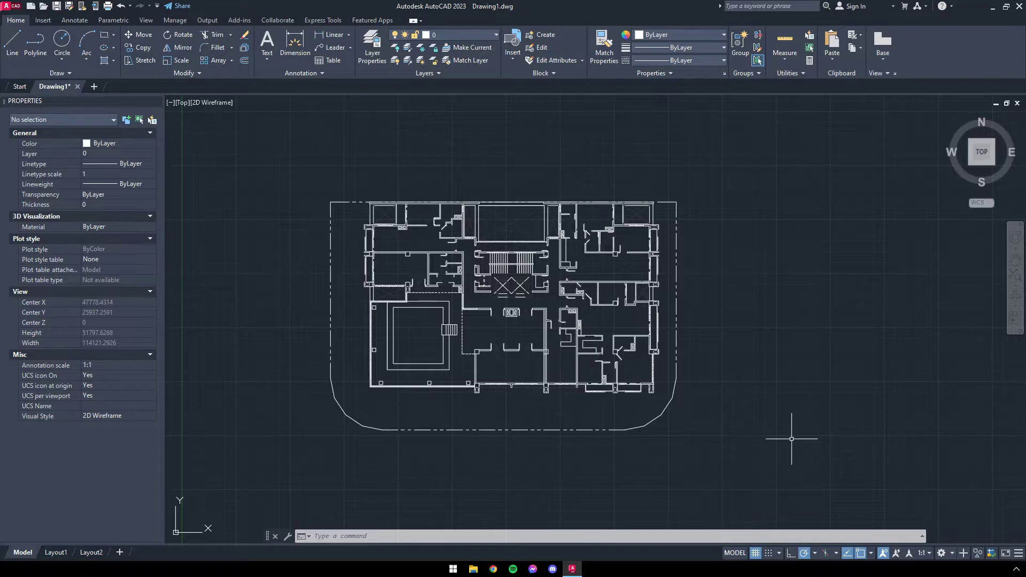
Step: Save the cleaned plan as a drawing named Tutorial in the Tutorial folder on the Desktop, in AutoCAD 2013/LT2013 Drawing format
left_click(16, 8)
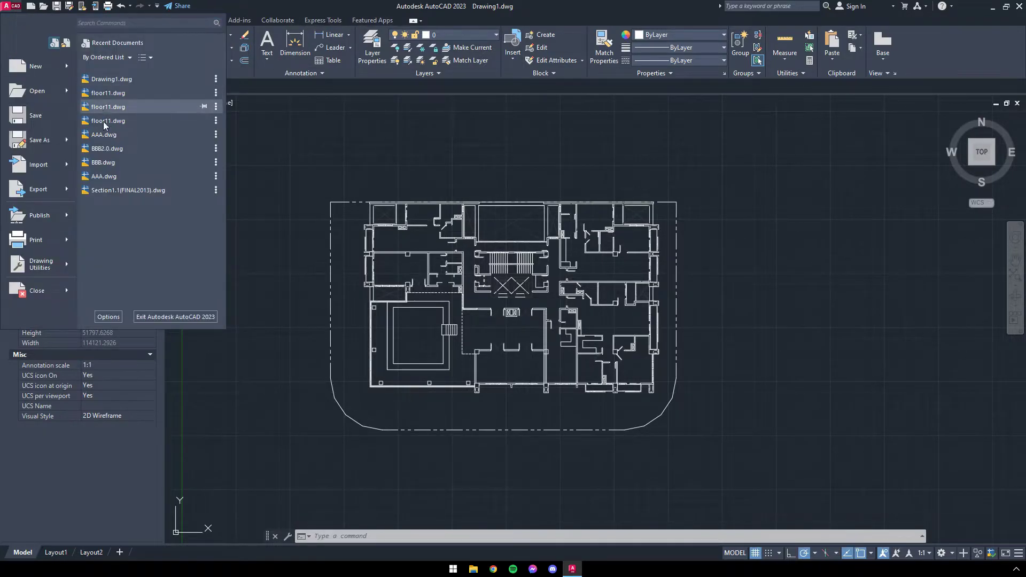
mouse_move(50, 141)
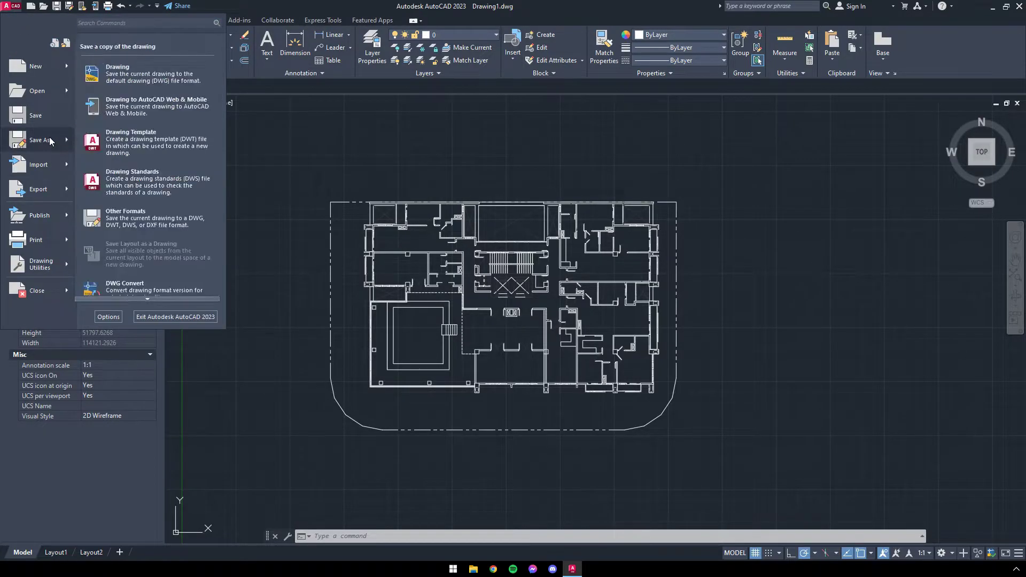
left_click(168, 66)
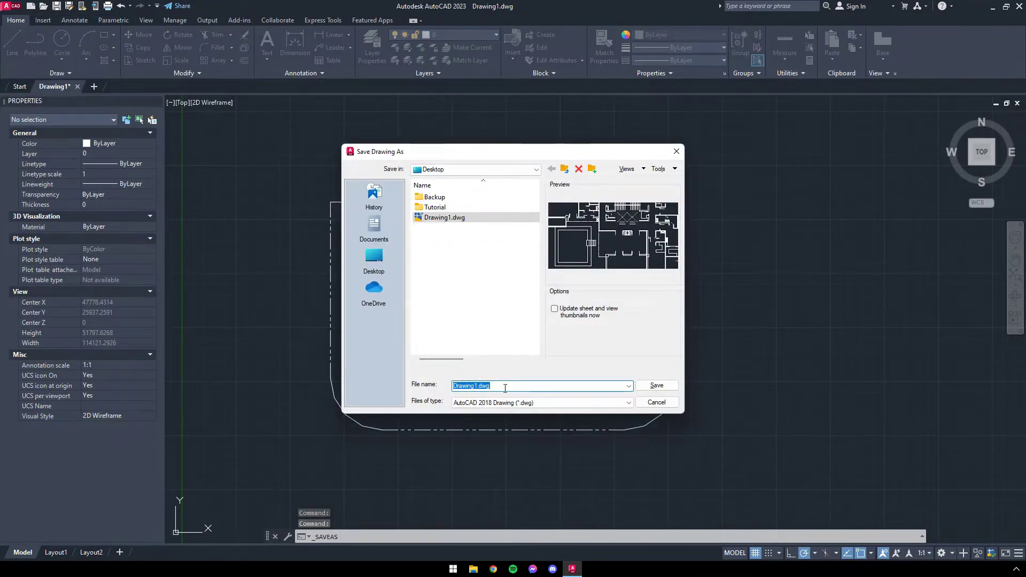
type("Tutorial")
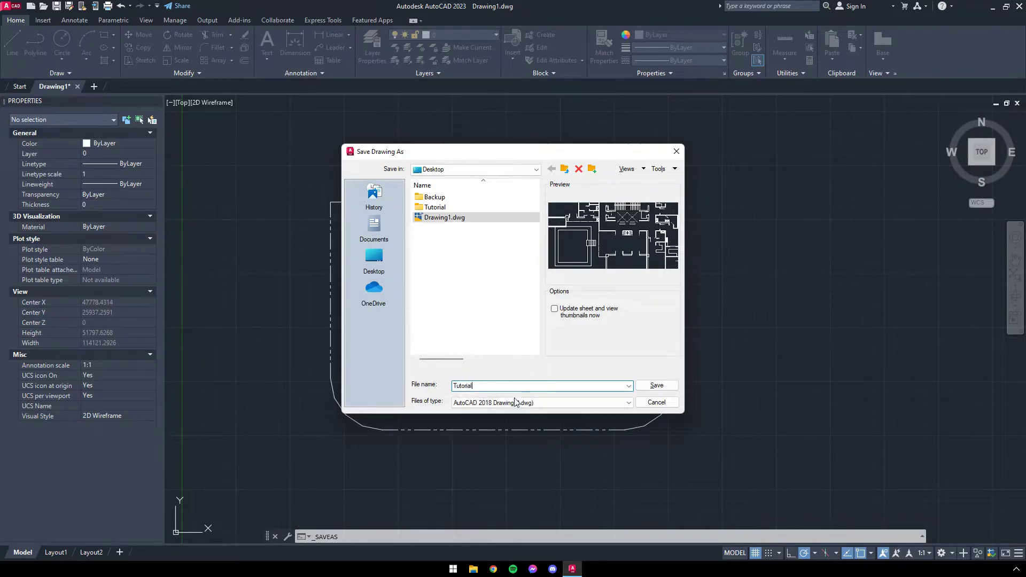
left_click(503, 403)
left_click(495, 419)
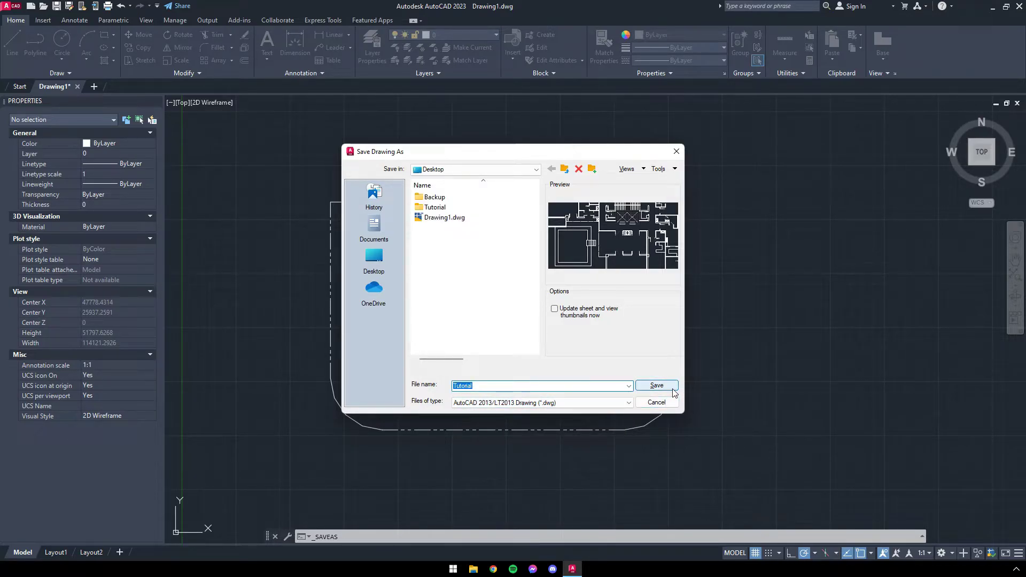
left_click(673, 390)
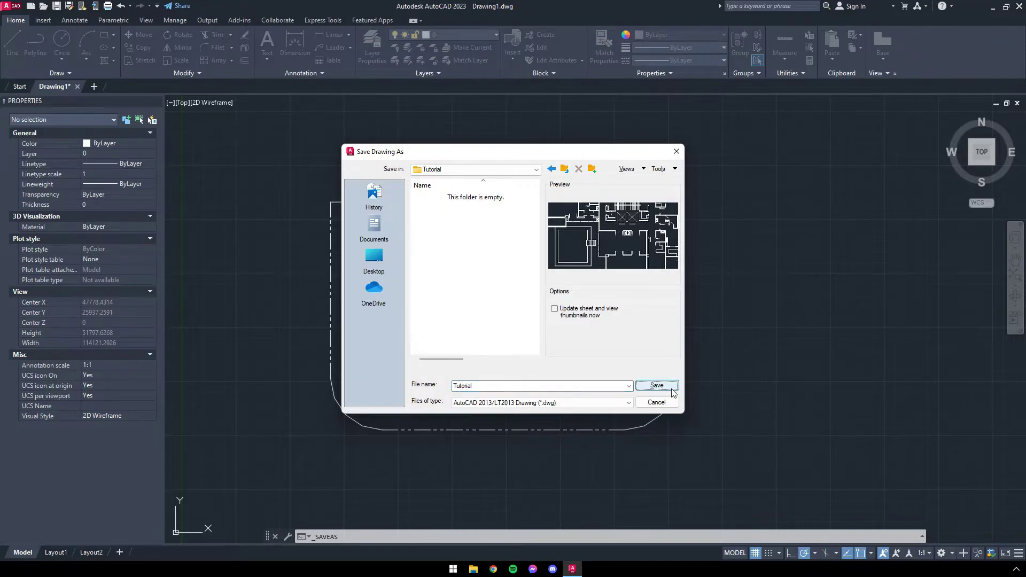
left_click(659, 386)
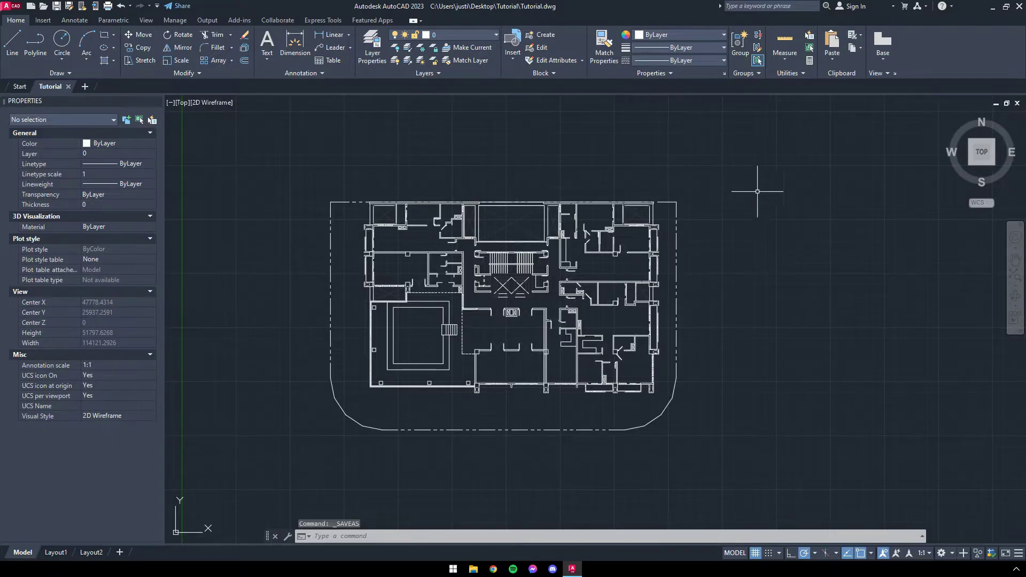
Step: Close AutoCAD, launch Adobe Illustrator and dock the Tutorial folder window beside it
left_click(1020, 6)
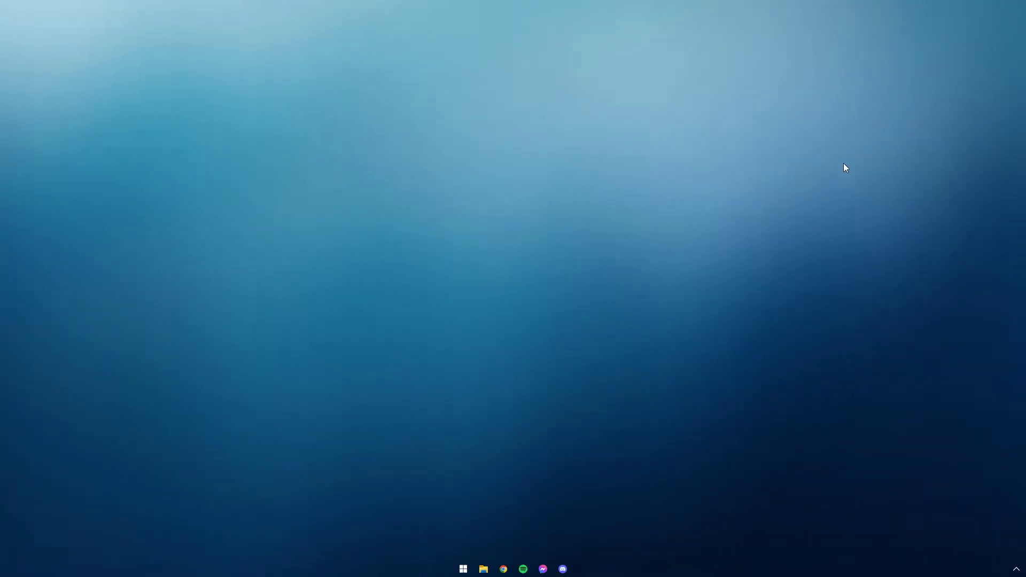
left_click(463, 568)
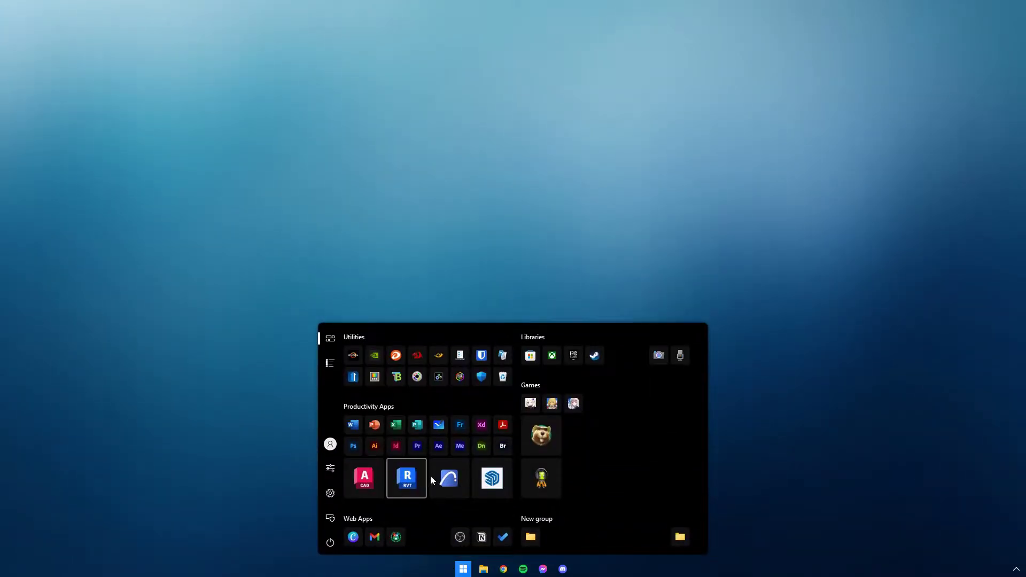
left_click(375, 447)
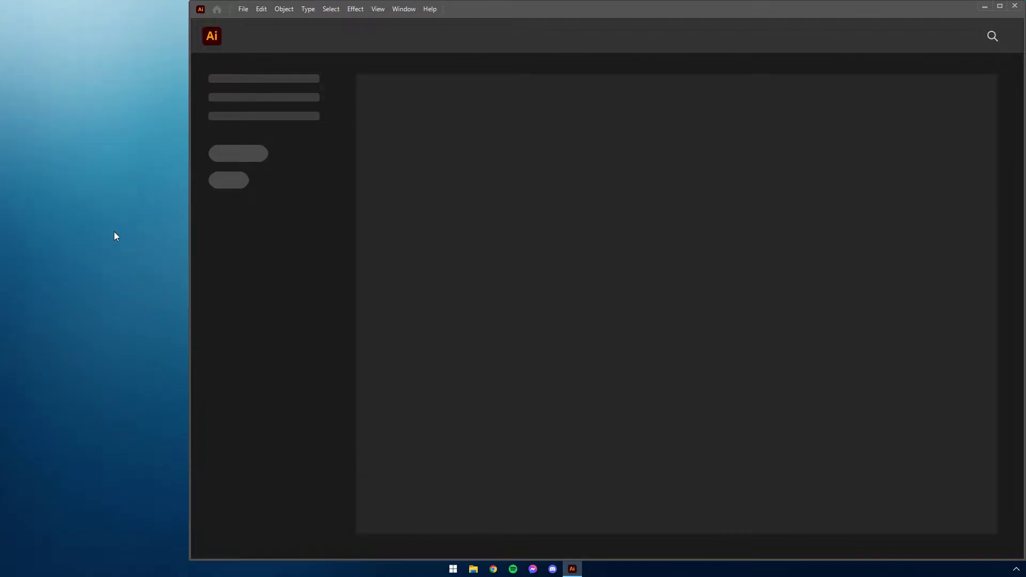
left_click(473, 570)
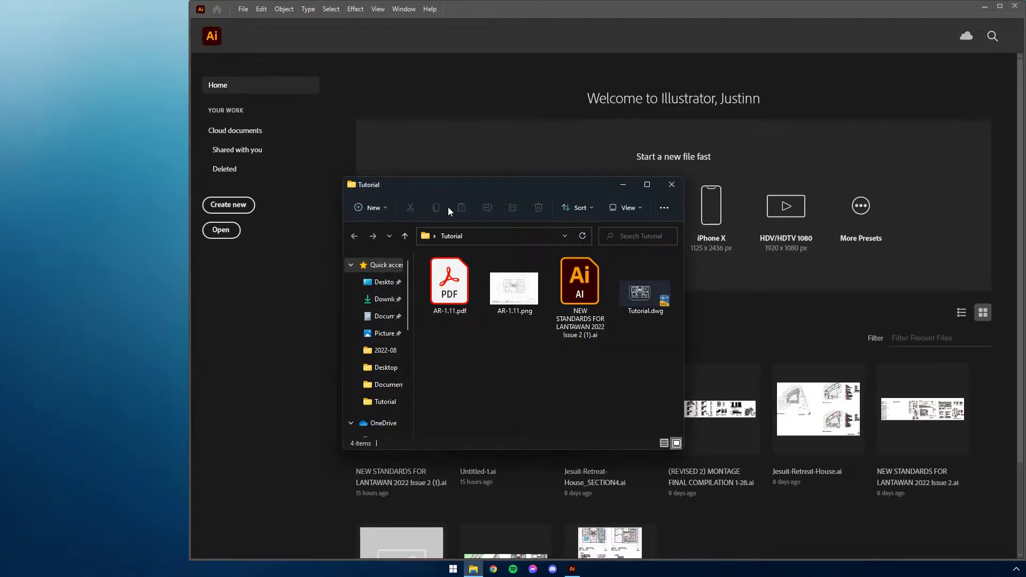
left_click_drag(512, 184, 2, 307)
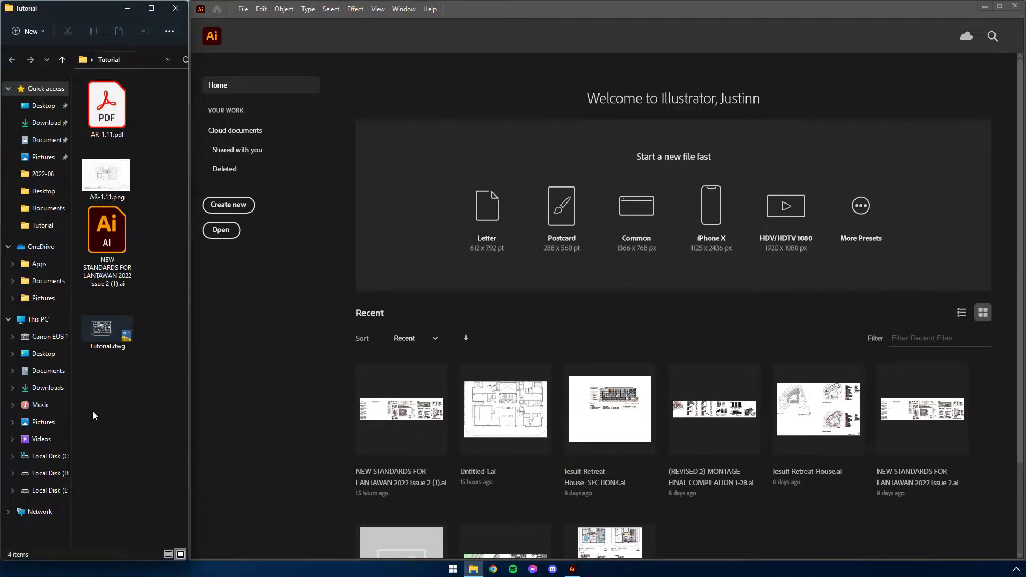
Step: Create a new portrait document 228.6 mm wide and 304.8 mm high, with Millimeters as the unit
left_click(228, 208)
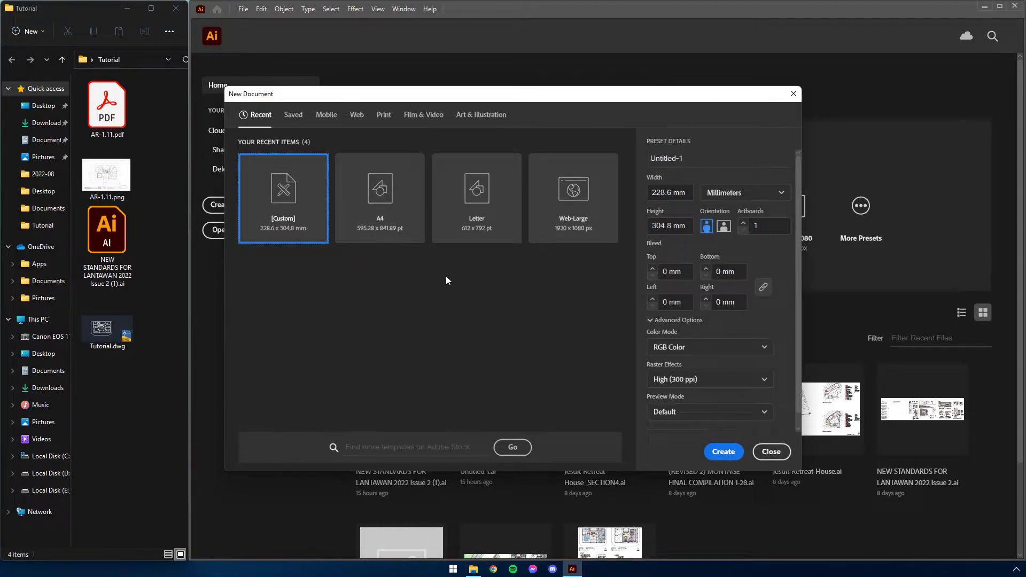
left_click(752, 194)
left_click(742, 247)
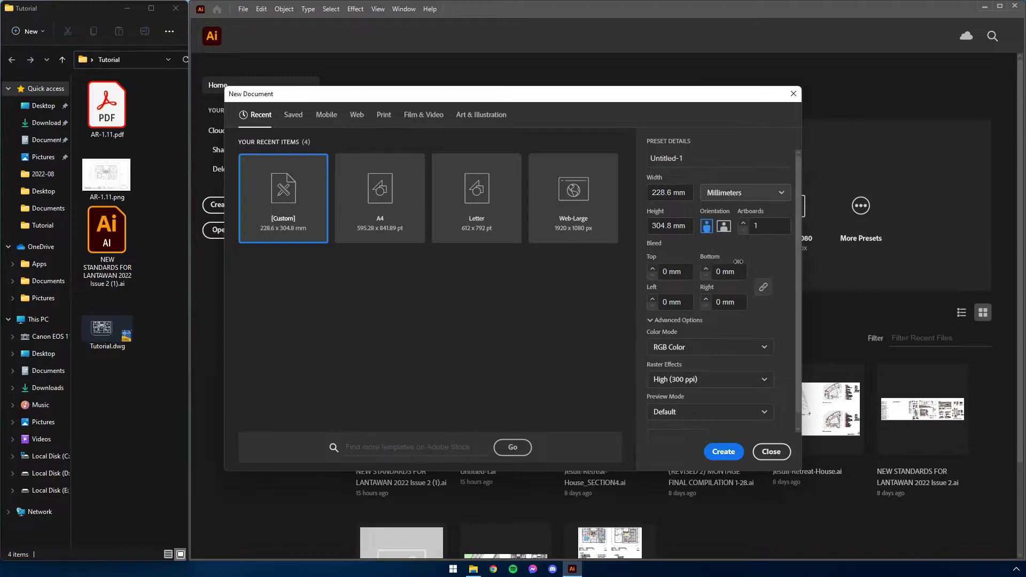
left_click(678, 190)
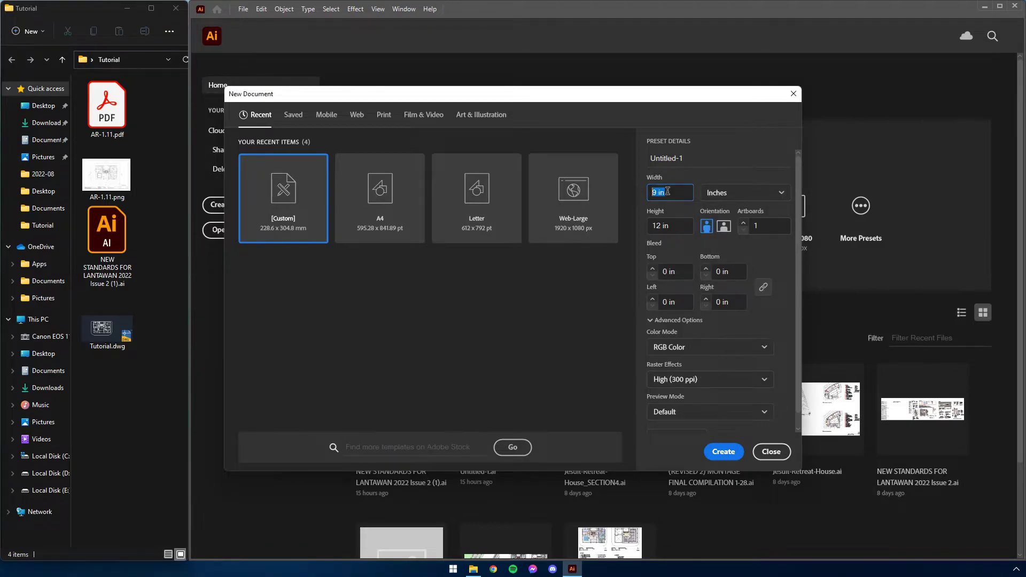
left_click(672, 221)
left_click(745, 252)
left_click(760, 191)
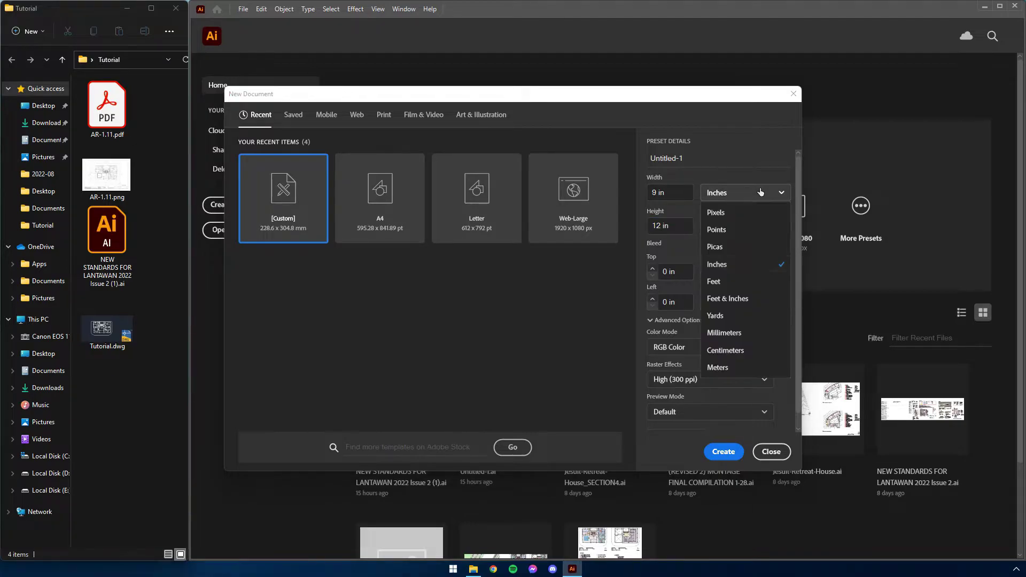
left_click(751, 333)
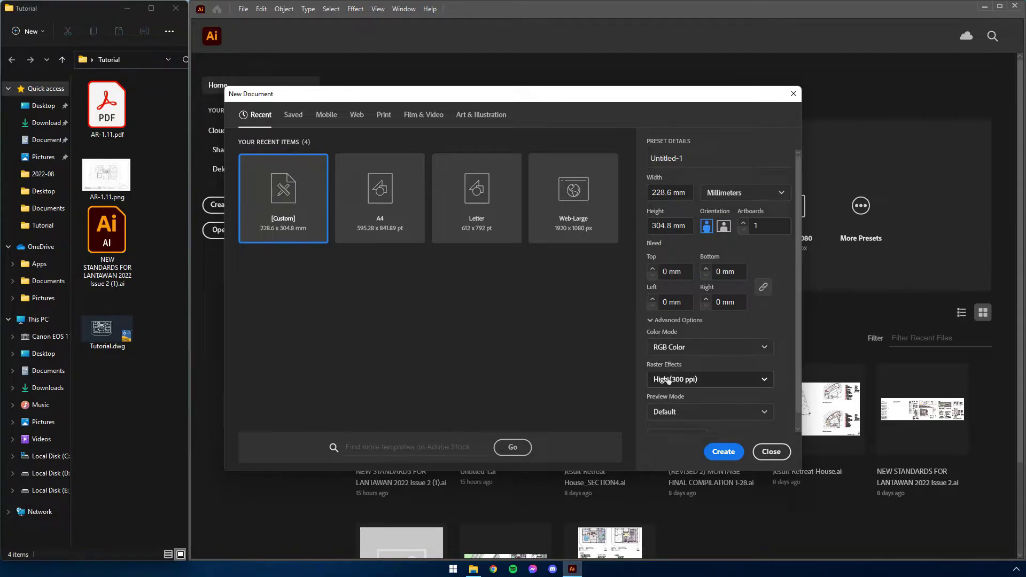
left_click(727, 450)
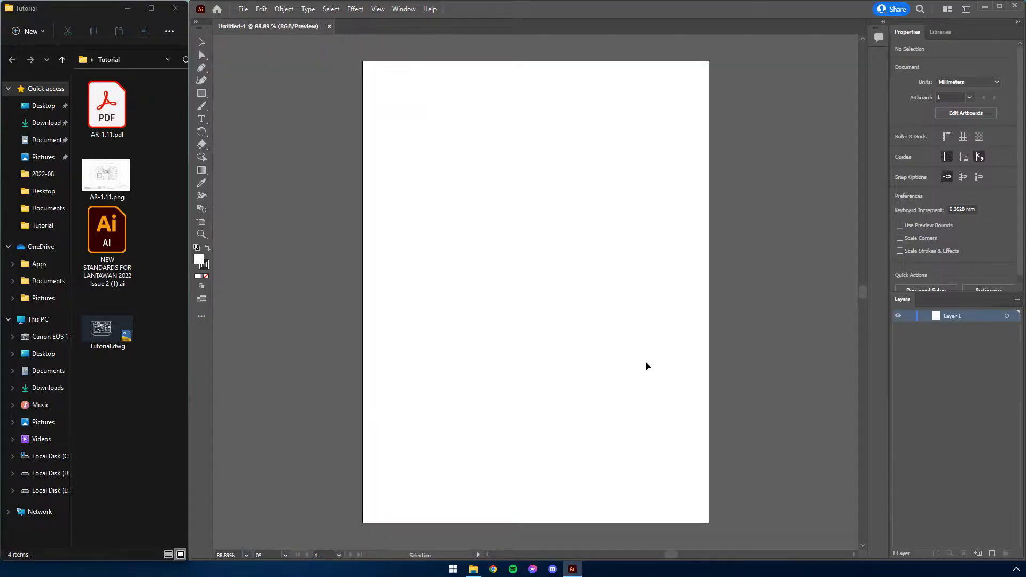
Step: Try opening Tutorial.dwg in Illustrator at a scale of 1000 units to 1 millimeter, and close the resulting document
left_click_drag(88, 335, 541, 277)
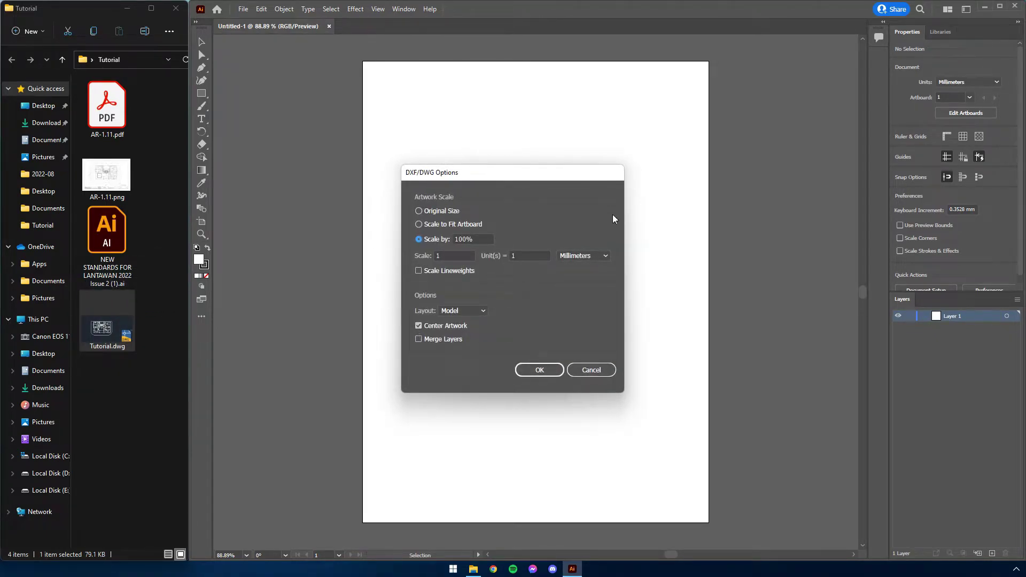
left_click(420, 240)
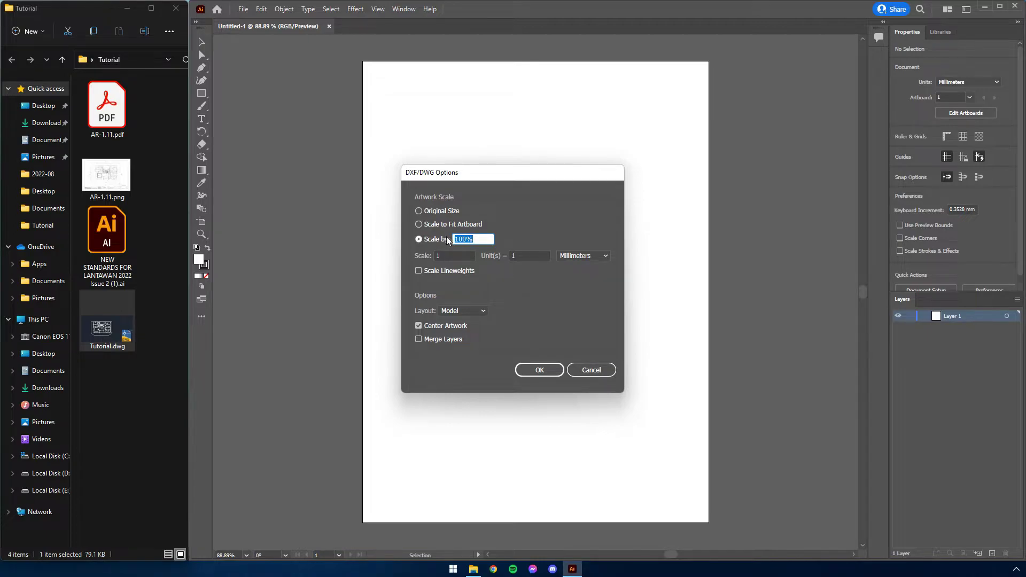
left_click(460, 255)
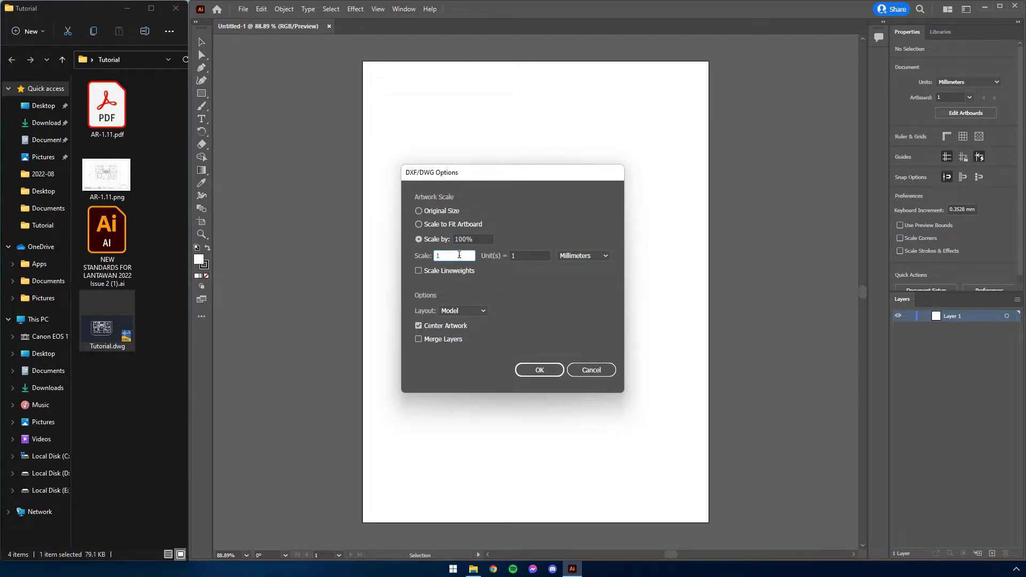
type("000")
left_click(532, 371)
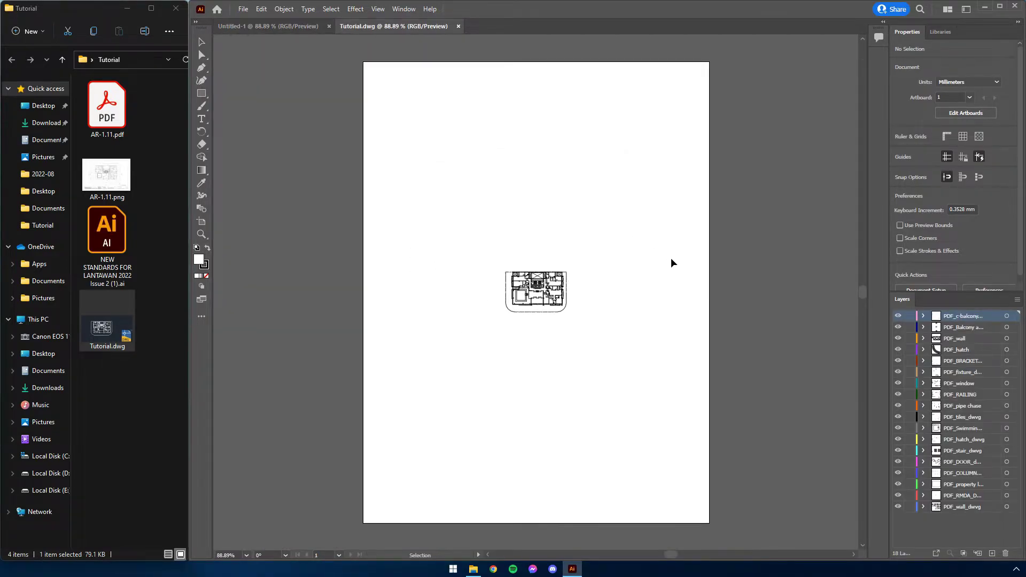
left_click(459, 25)
Step: Try opening Tutorial.dwg at a scale of 500 units to 1 millimeter, and close the resulting document
left_click_drag(129, 322, 583, 285)
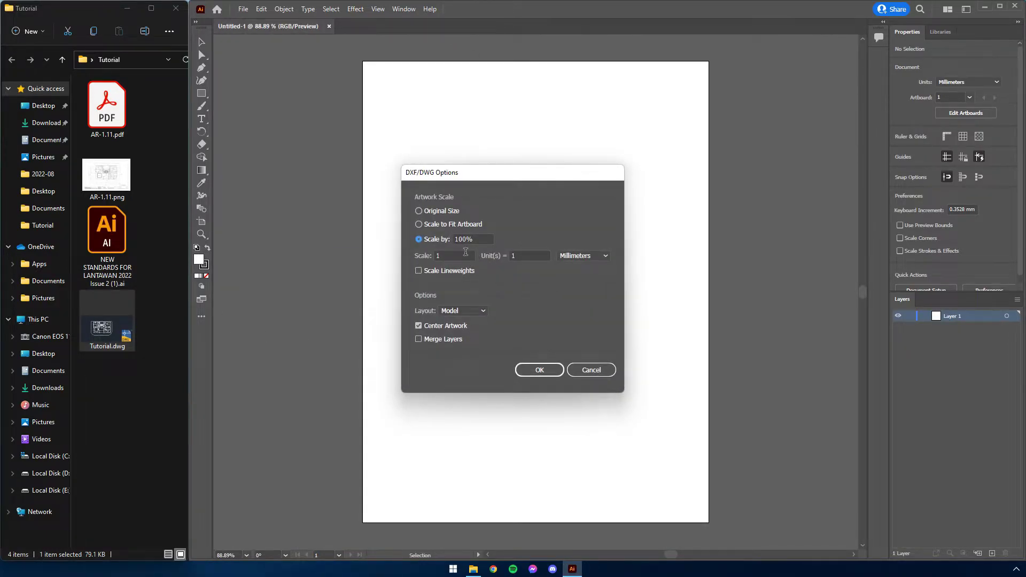
double_click(438, 255)
type("500")
left_click(539, 370)
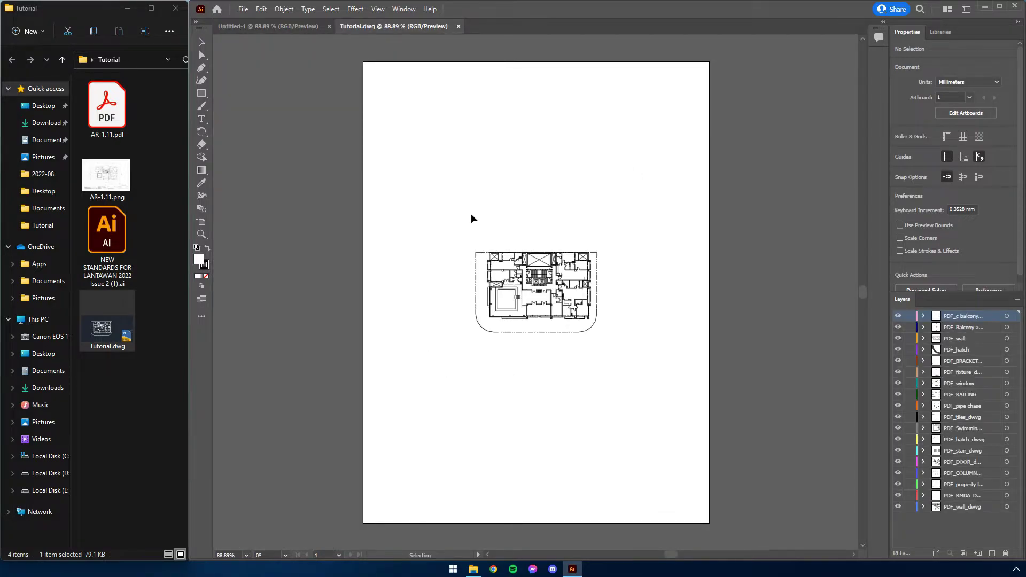
left_click(459, 26)
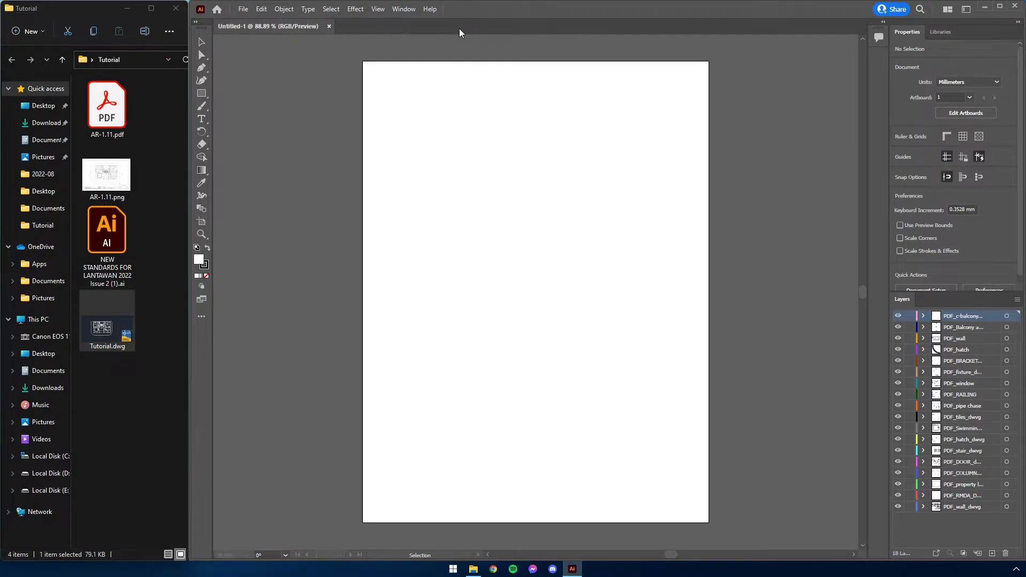
Step: Try opening Tutorial.dwg at a scale of 300 units to 1 millimeter, and close the resulting document
left_click_drag(116, 323, 532, 281)
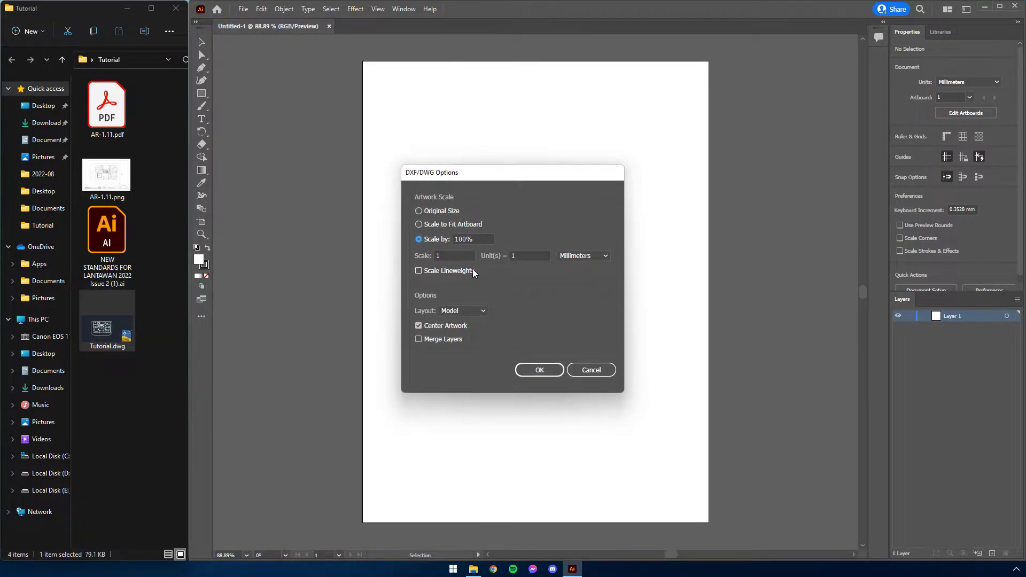
left_click(442, 257)
type("300")
left_click(543, 370)
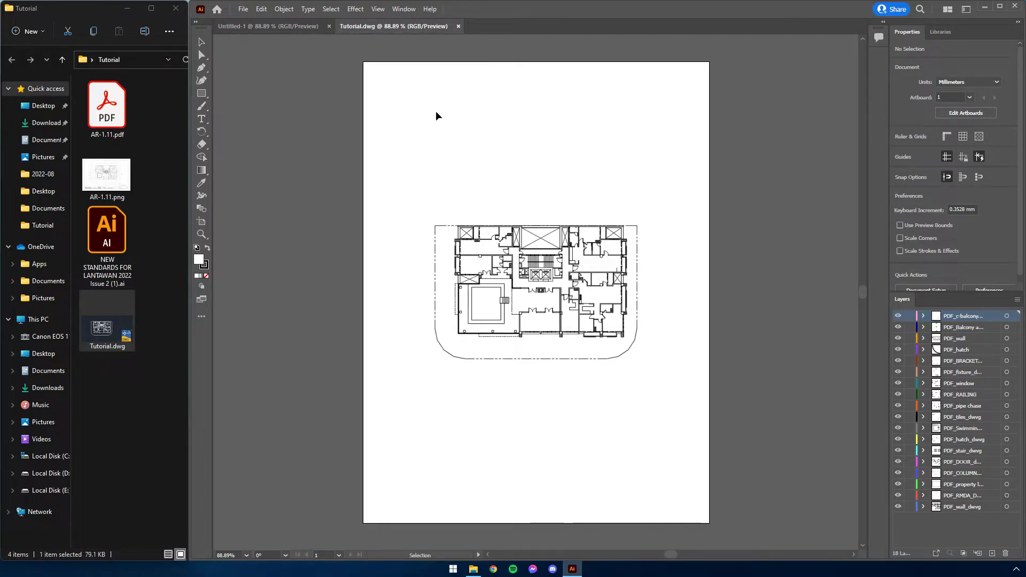
left_click(457, 27)
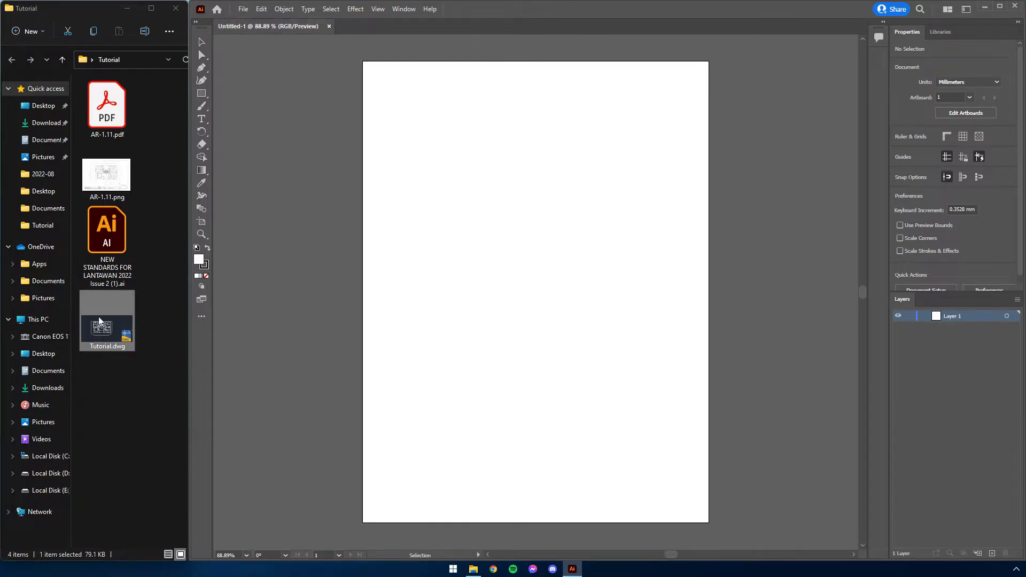
Step: Open Tutorial.dwg from the Tutorial folder at a scale of 250 units to 1 millimeter, with the Model layout and centered artwork
left_click_drag(99, 334, 444, 248)
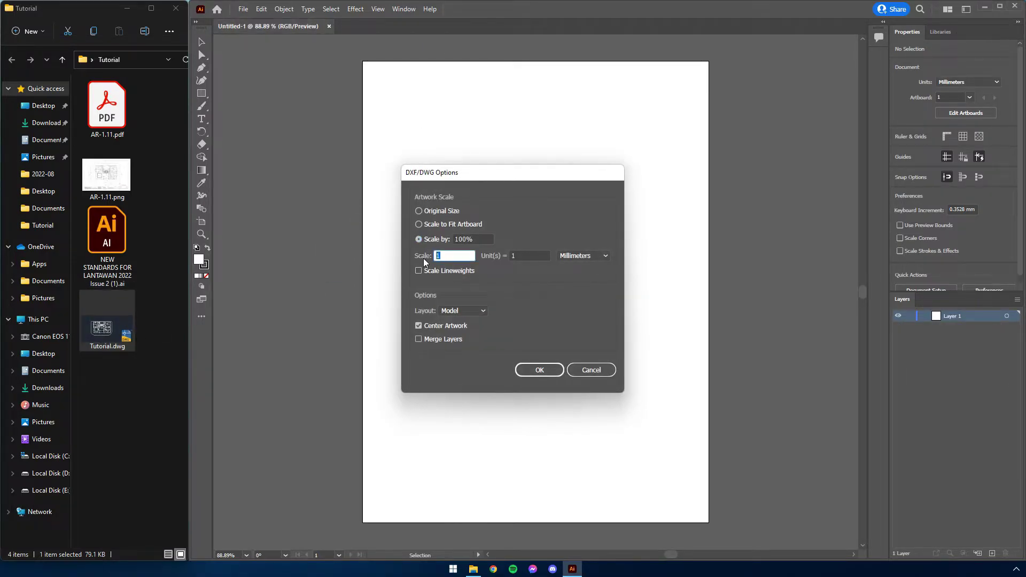
type("250")
left_click(536, 369)
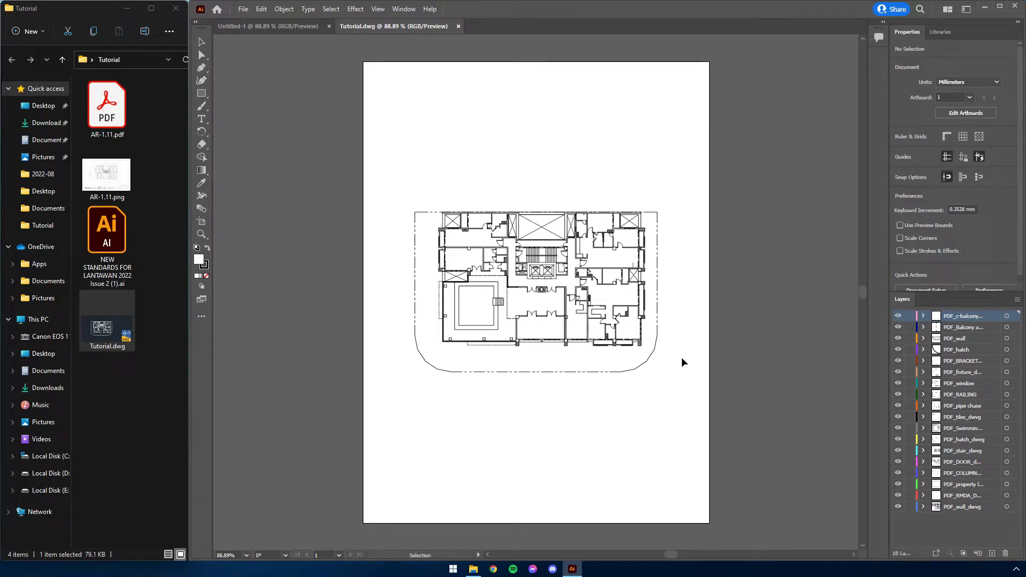
Step: Select the entire imported floor plan and ungroup it
key("ctrl+a")
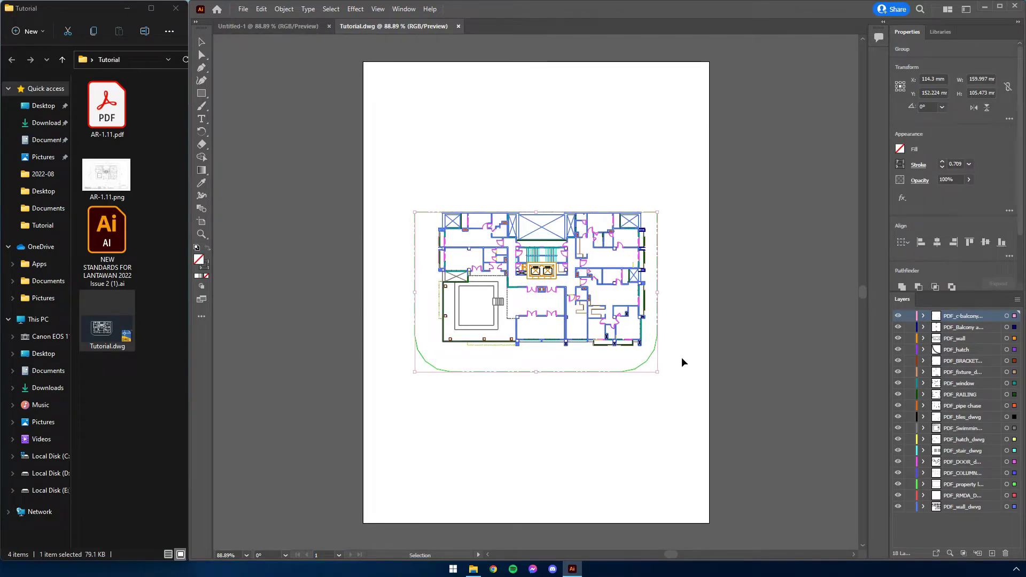
right_click(630, 281)
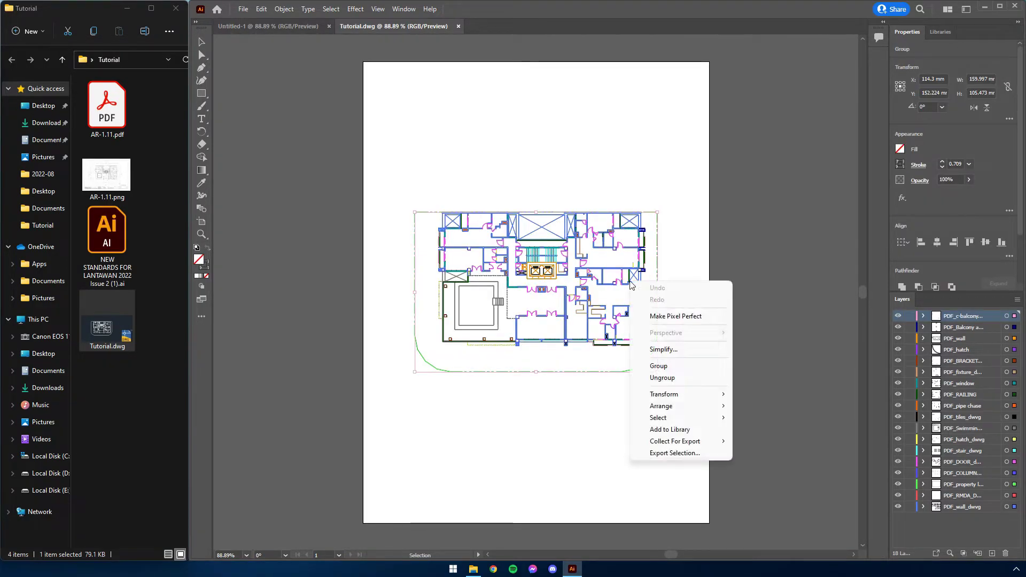
left_click(667, 378)
left_click(670, 379)
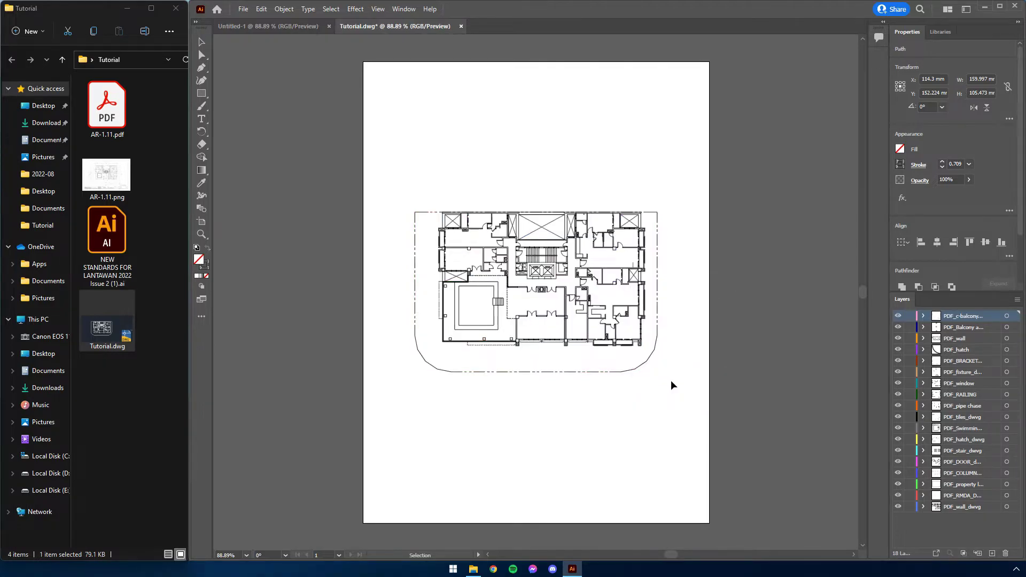
Step: Copy all the floor plan paths from Tutorial.dwg into Layer 1 of the blank Untitled-1 document
key("a")
left_click_drag(372, 414, 709, 155)
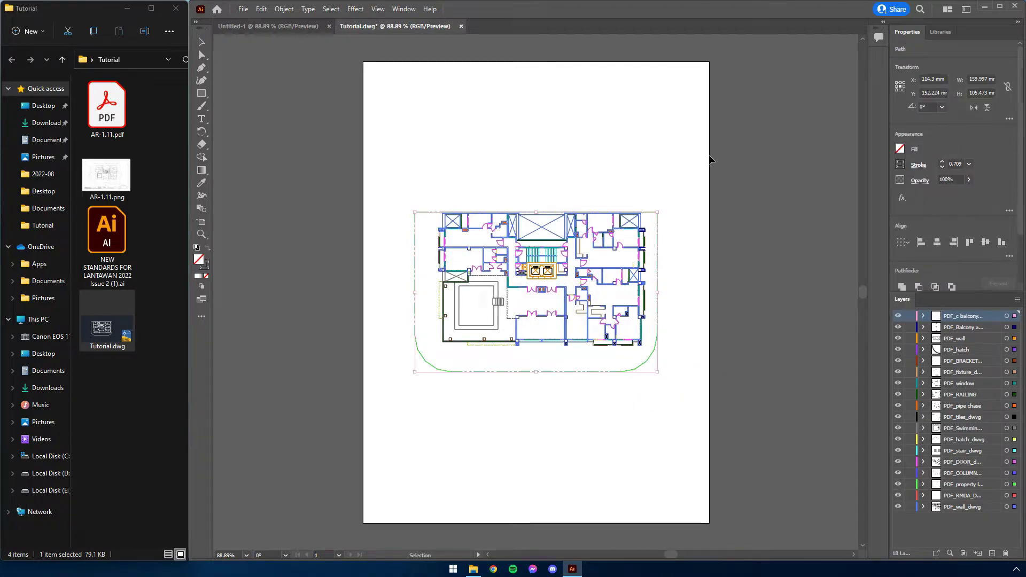
key("v")
left_click(284, 30)
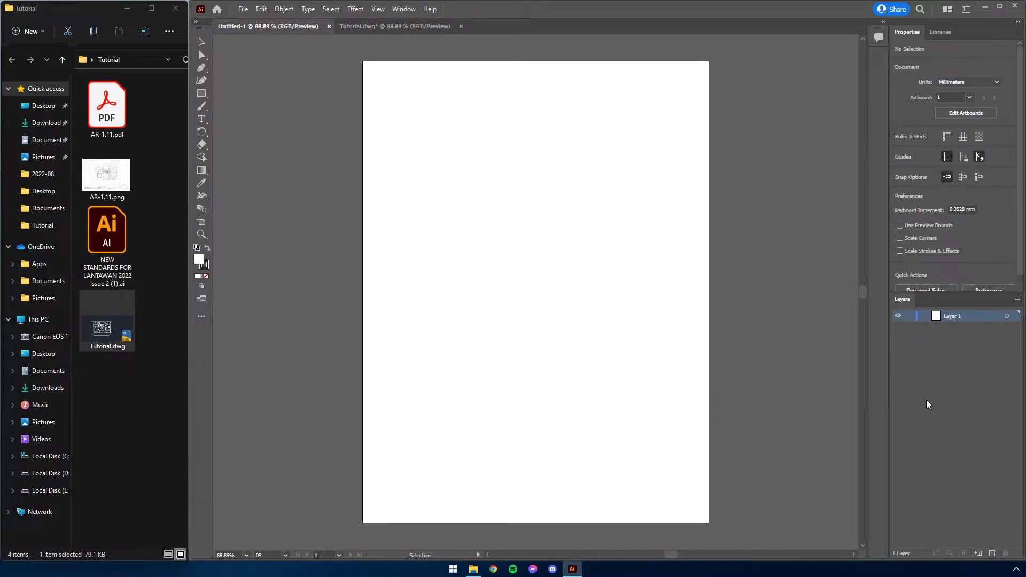
left_click(928, 401)
left_click(943, 316)
key("ctrl+v")
Step: Rename the layer holding the pasted plan to Floorplan 250 and deselect the artwork
double_click(946, 317)
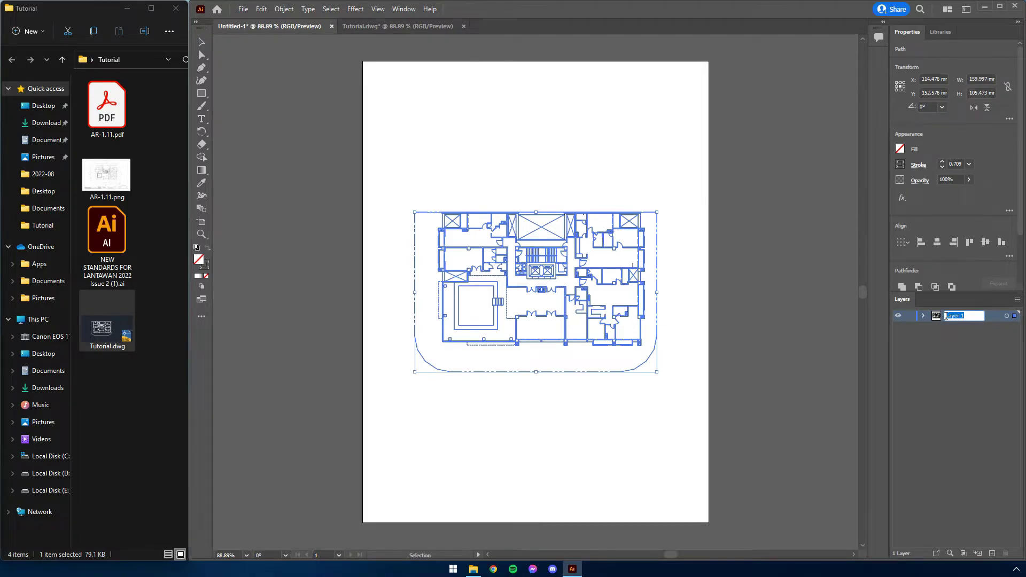
type("Floorplan 250")
key("Return")
left_click(691, 439)
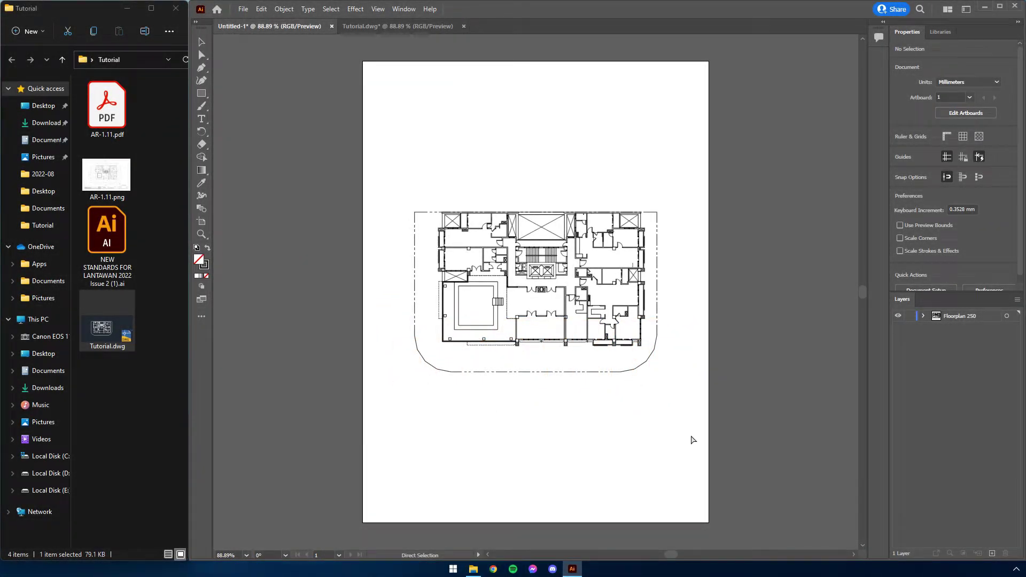
Step: Set the stroke weight of all the floor plan linework to 0.1 pt and deselect it
key("ctrl+a")
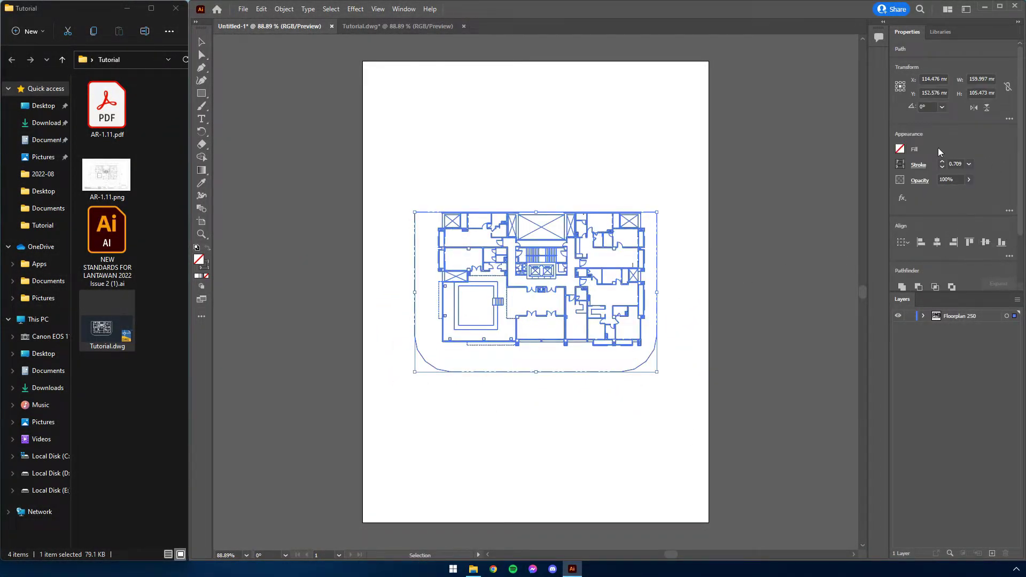
left_click(900, 166)
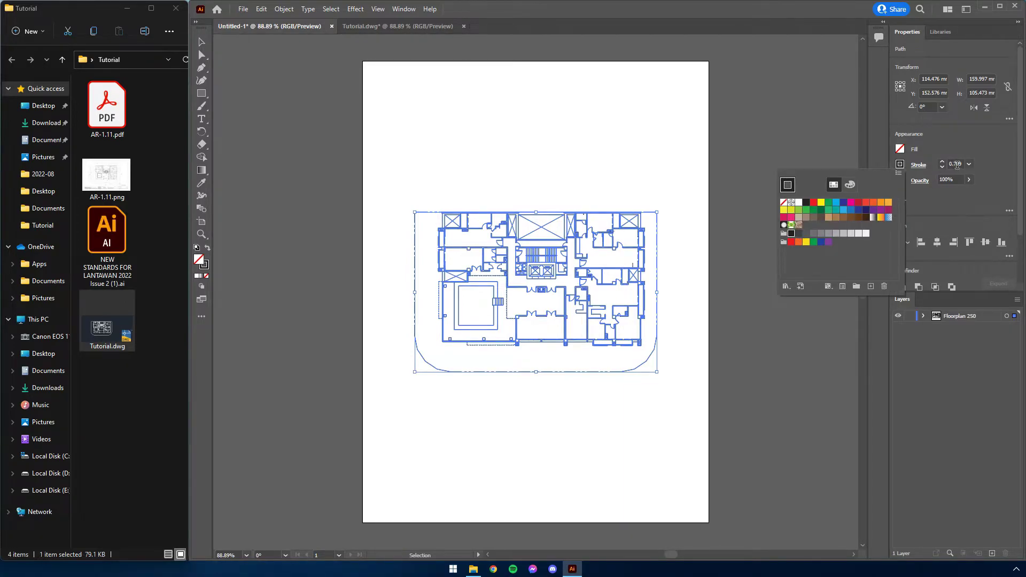
left_click(958, 164)
double_click(962, 165)
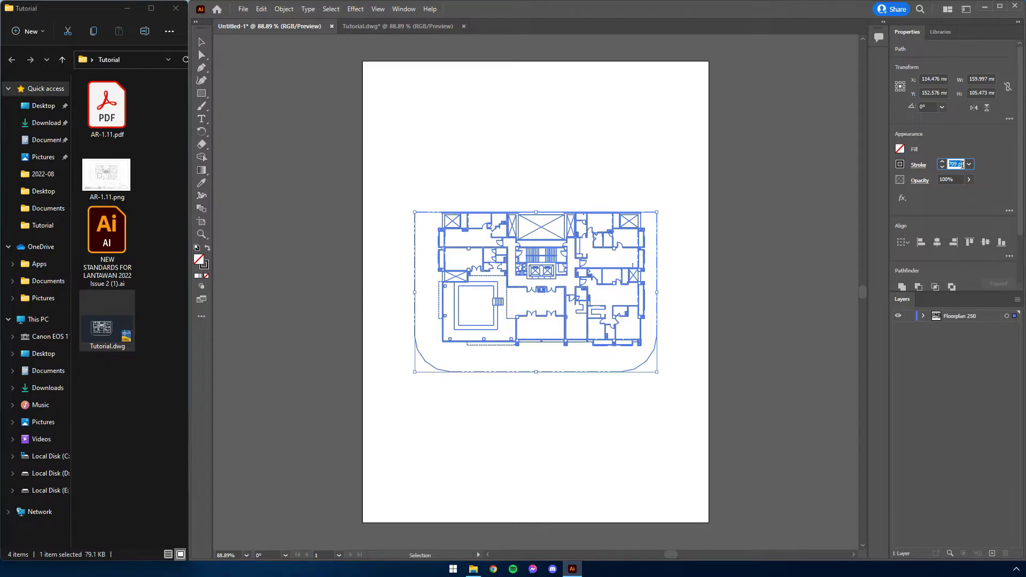
type("0.1")
key("Return")
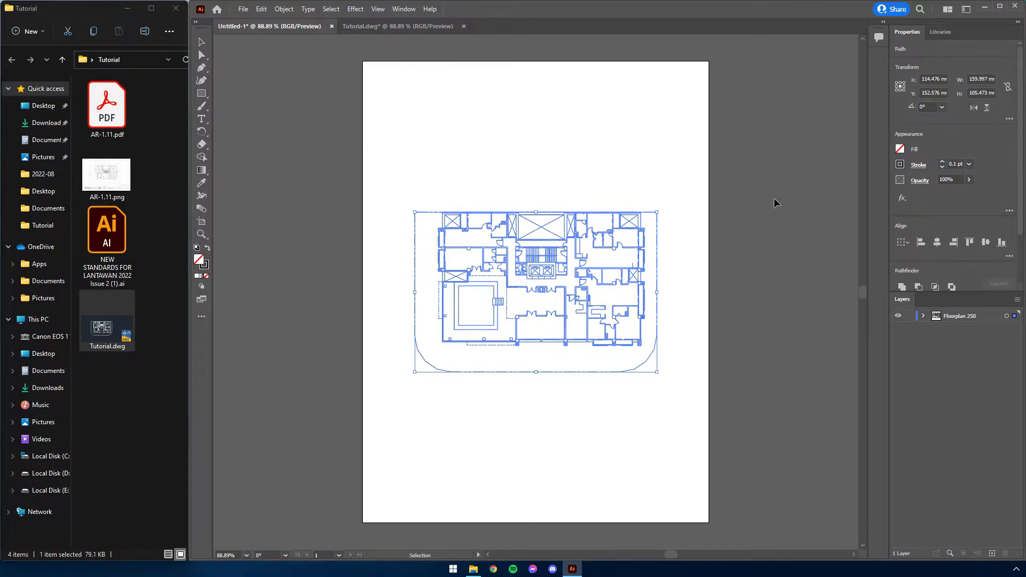
left_click(674, 292)
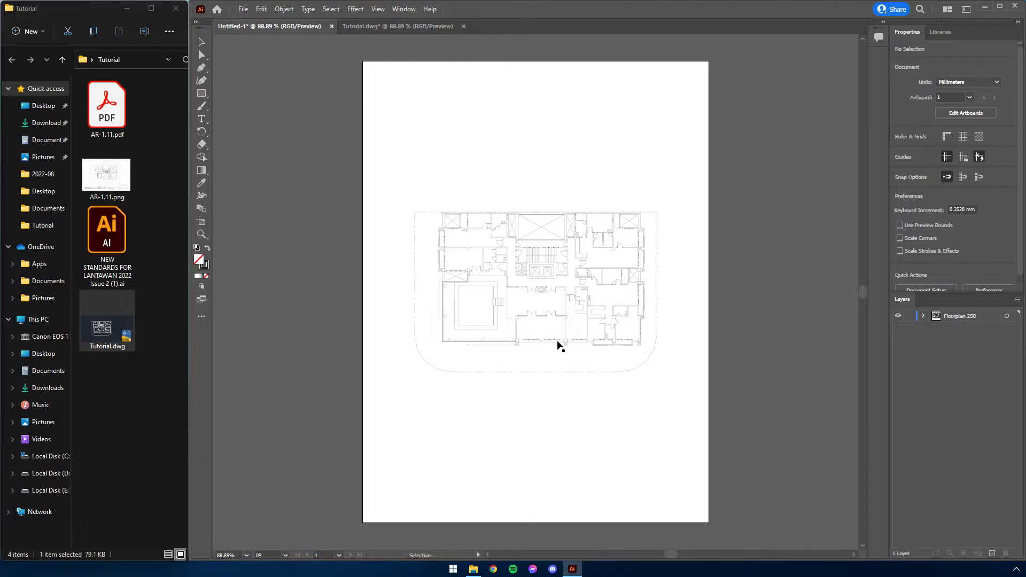
Step: Delete the redundant inner linework from the multi-line wall along the lower edge of the pool deck
scroll(466, 347, "up", 1)
scroll(479, 376, "up", 1, "alt")
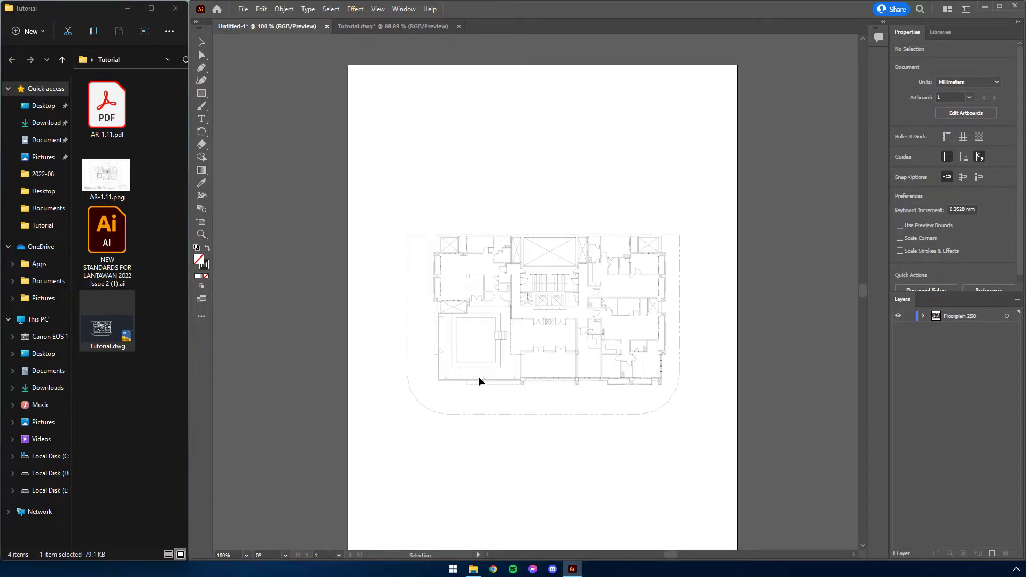
scroll(479, 377, "up", 5, "alt")
scroll(479, 395, "down", 3, "alt")
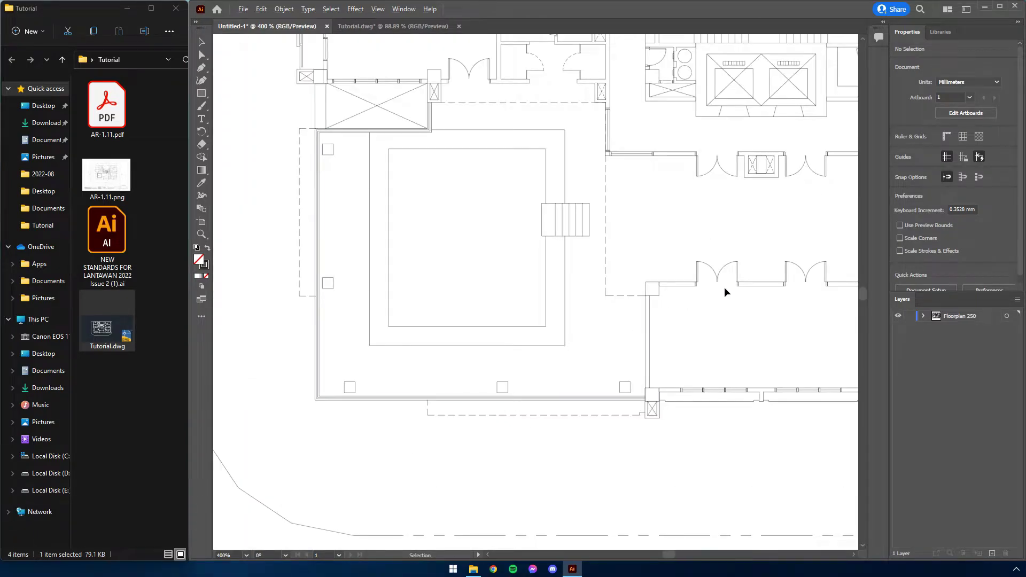
scroll(725, 289, "up", 2, "alt")
scroll(695, 265, "down", 2, "alt")
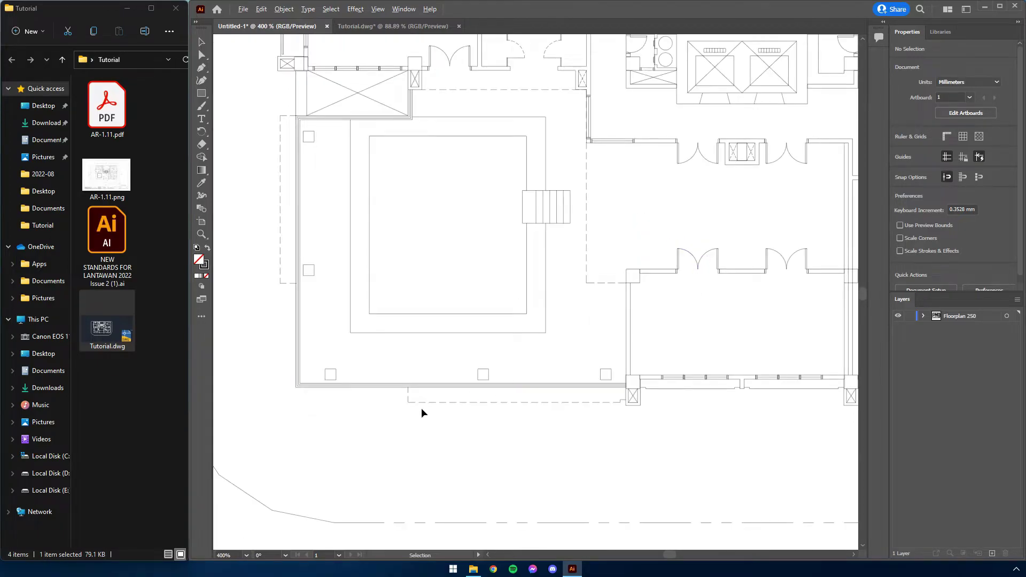
scroll(421, 408, "up", 6, "alt")
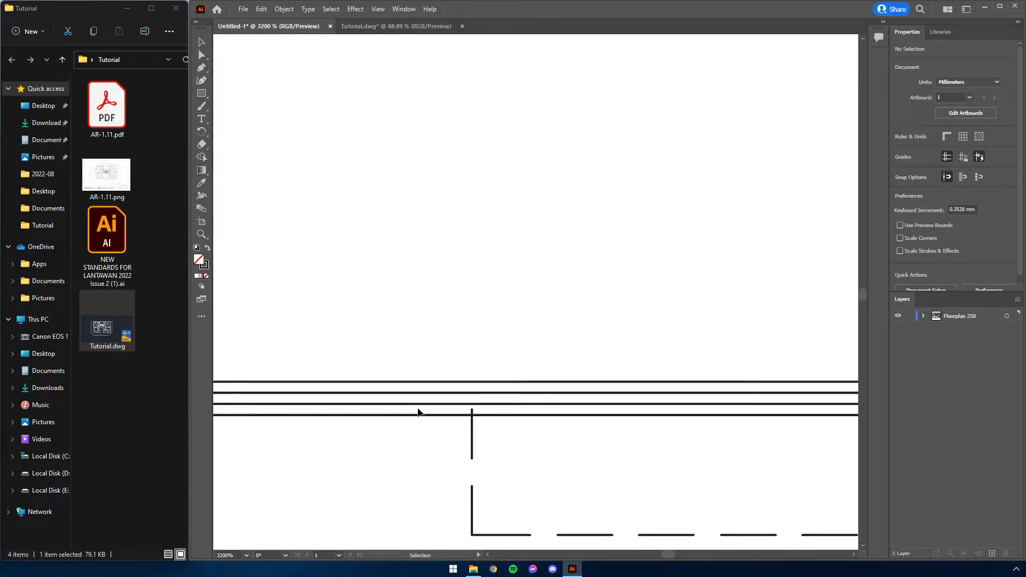
left_click(391, 393)
key("Delete")
Step: Delete the doubled mullion lines and glass centre lines in the first window of the room beside the pool deck
scroll(510, 404, "down", 10, "alt")
scroll(511, 402, "up", 9, "alt")
key("a")
left_click(363, 393)
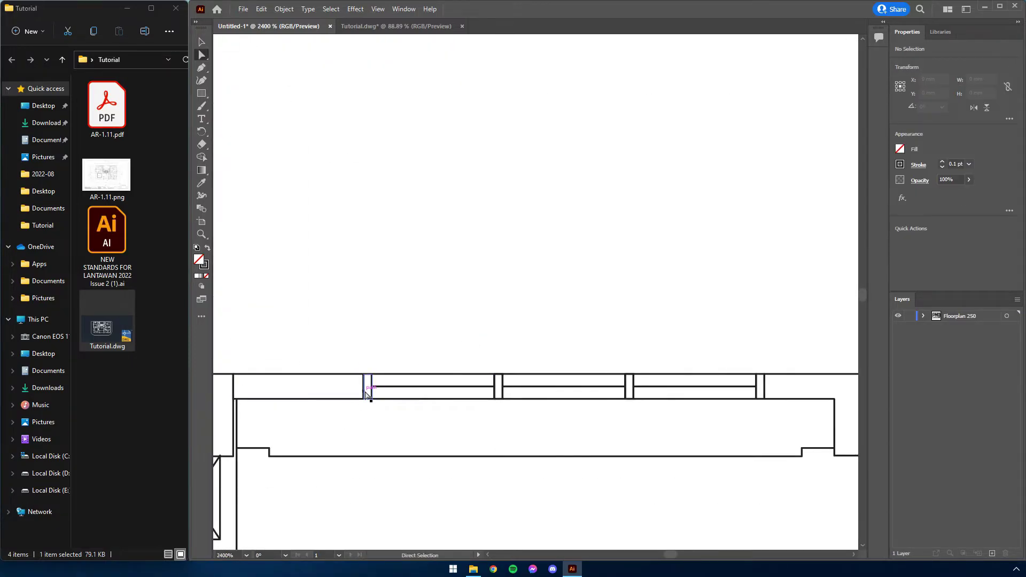
key("Delete")
left_click(364, 393)
key("Delete")
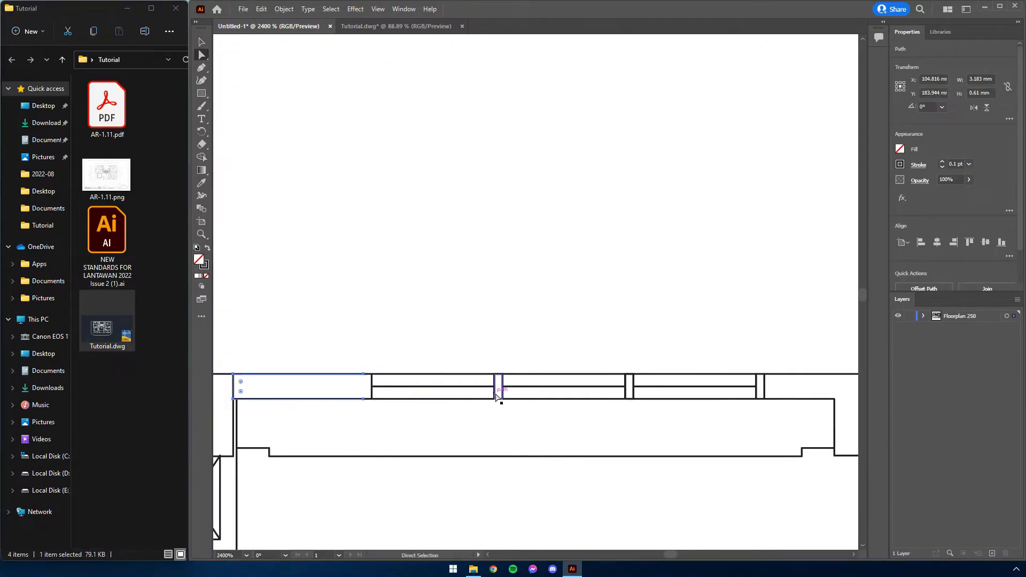
left_click(762, 400)
left_click(635, 395)
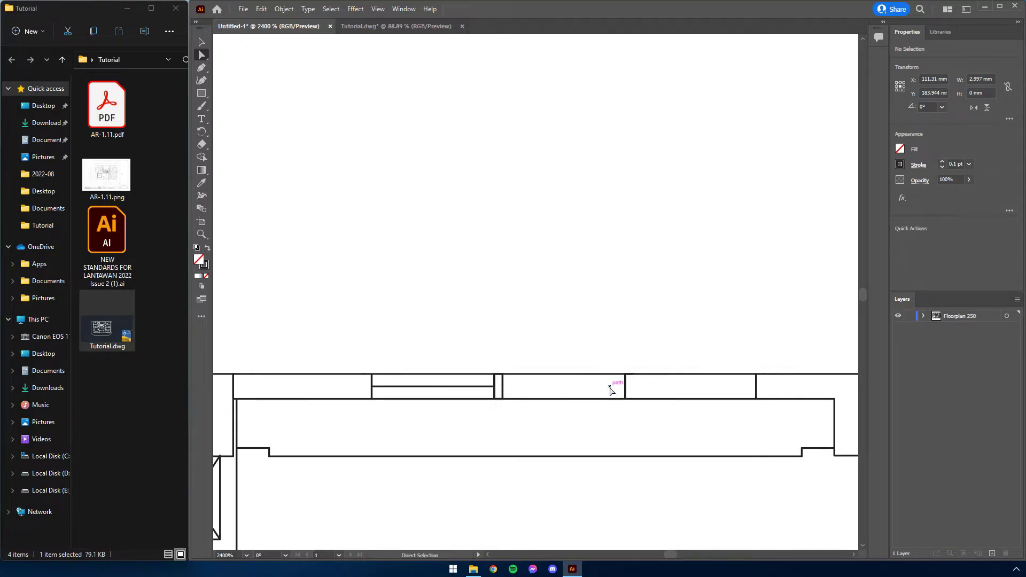
left_click(614, 387)
left_click(503, 391)
left_click(485, 387)
key("Delete")
Step: Delete the doubled mullion lines and glass centre lines in the second window along the same room's lower wall
scroll(422, 338, "down", 3, "alt")
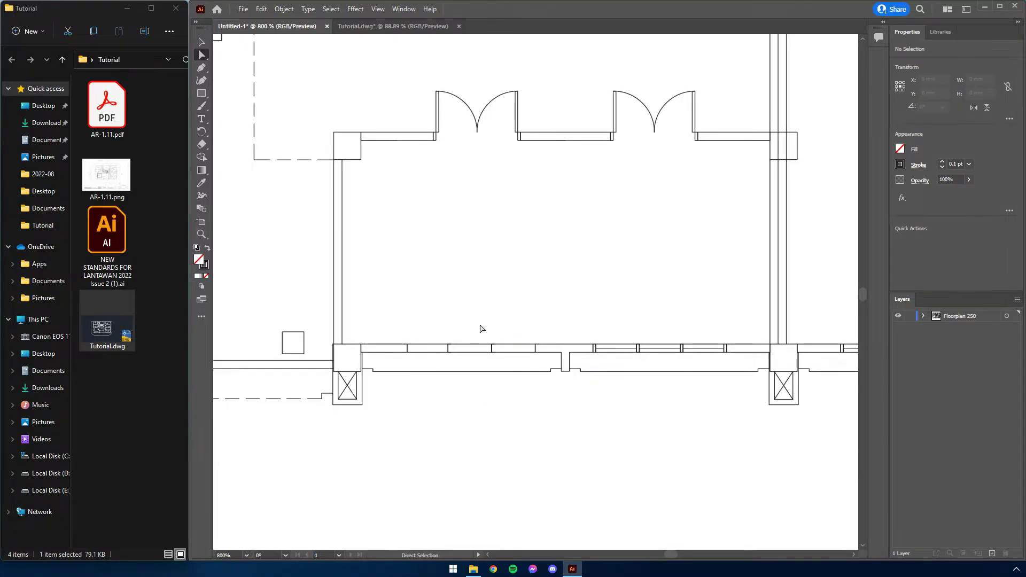
scroll(687, 353, "up", 4, "alt")
left_click_drag(740, 382, 705, 377)
left_click_drag(282, 360, 456, 366)
key("Delete")
left_click(501, 363)
key("Delete")
left_click(628, 366)
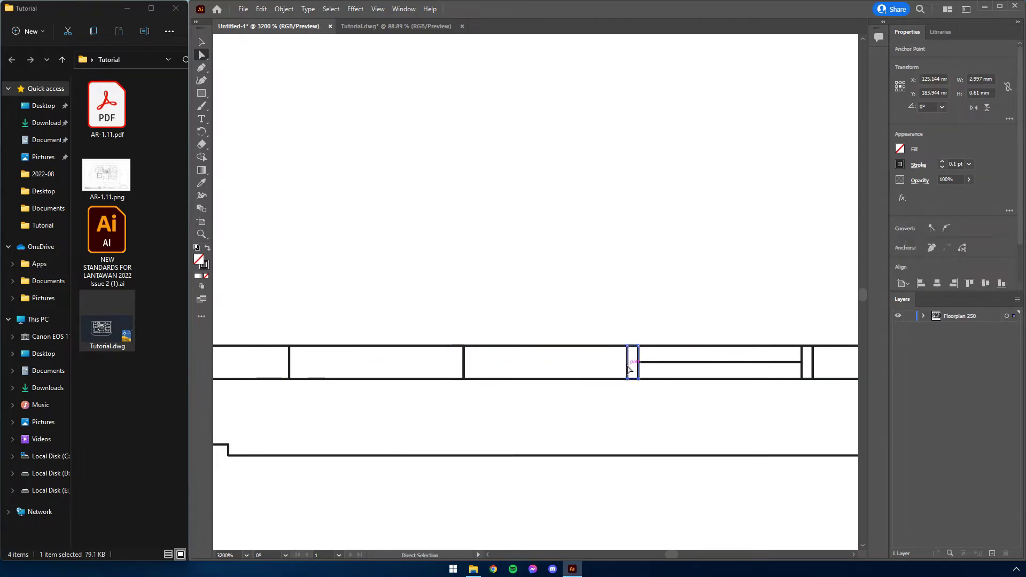
key("Delete")
left_click(670, 363)
Step: Delete the inner leaf-thickness lines of the left double door in the same room's upper wall
key("Delete")
left_click(804, 366)
left_click(481, 359)
scroll(481, 358, "down", 6, "alt")
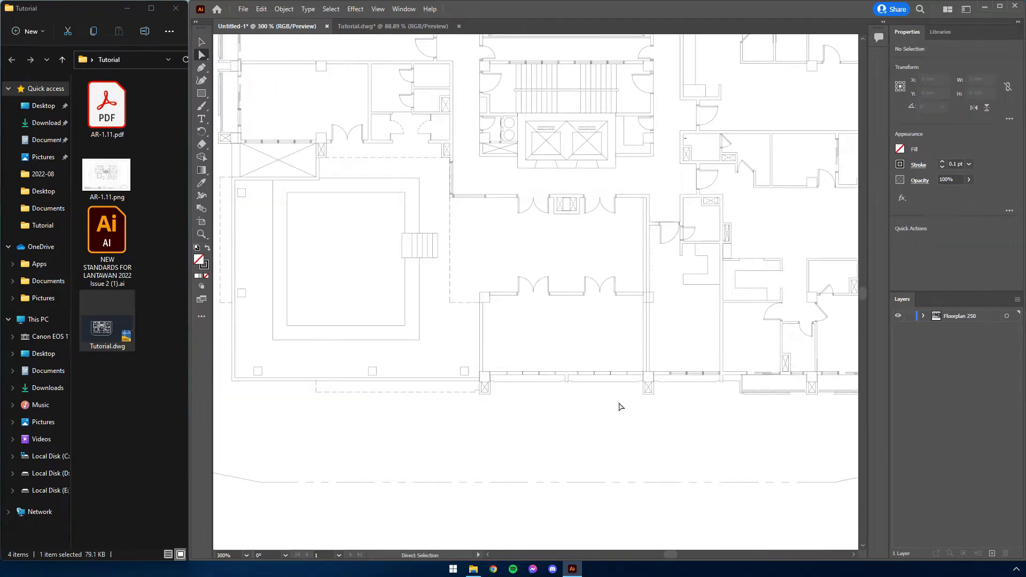
scroll(359, 360, "up", 6, "alt")
left_click(346, 357)
key("Delete")
left_click(652, 358)
Step: Delete the inner leaf-thickness lines of the right double door in the same room's upper wall
key("Delete")
left_click(645, 348)
scroll(658, 350, "down", 5, "alt")
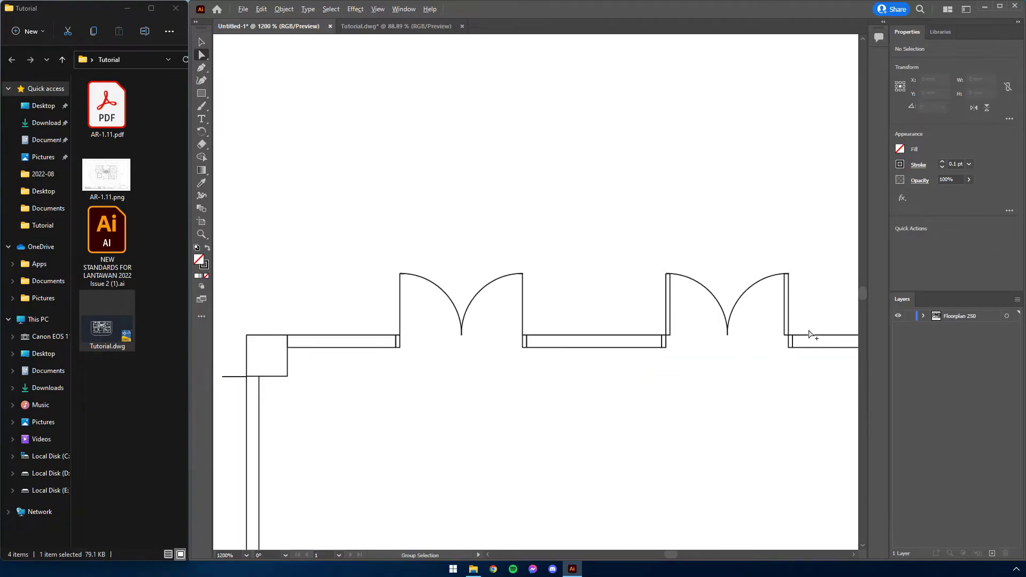
scroll(789, 352, "up", 4, "alt")
left_click(440, 323)
key("Delete")
left_click(744, 324)
left_click(732, 316)
scroll(493, 338, "down", 5, "alt")
scroll(626, 446, "up", 2, "alt")
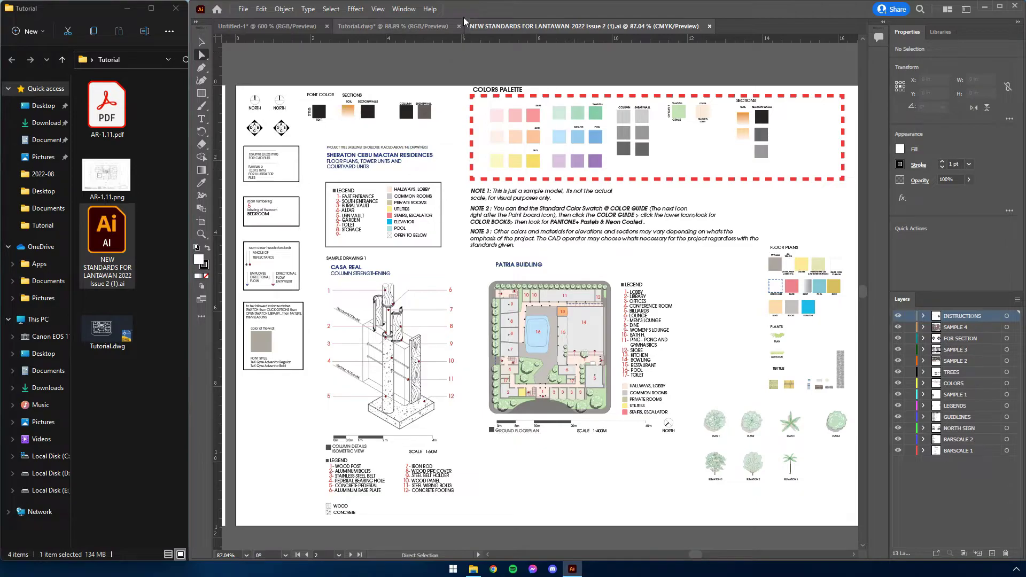
Step: Close the Tutorial.dwg document without saving and return to the untitled floor plan document
left_click(459, 26)
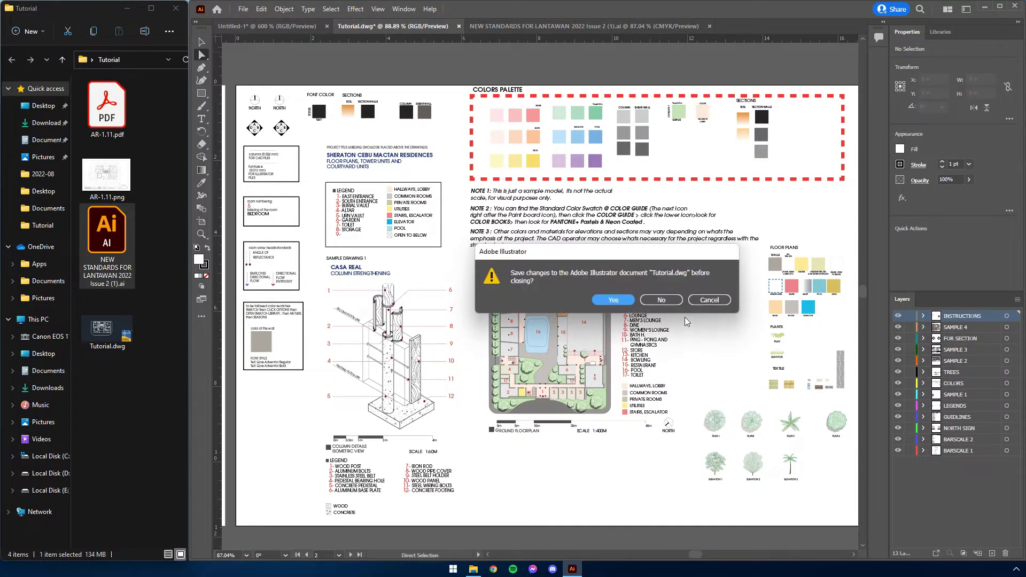
left_click(662, 300)
left_click(282, 27)
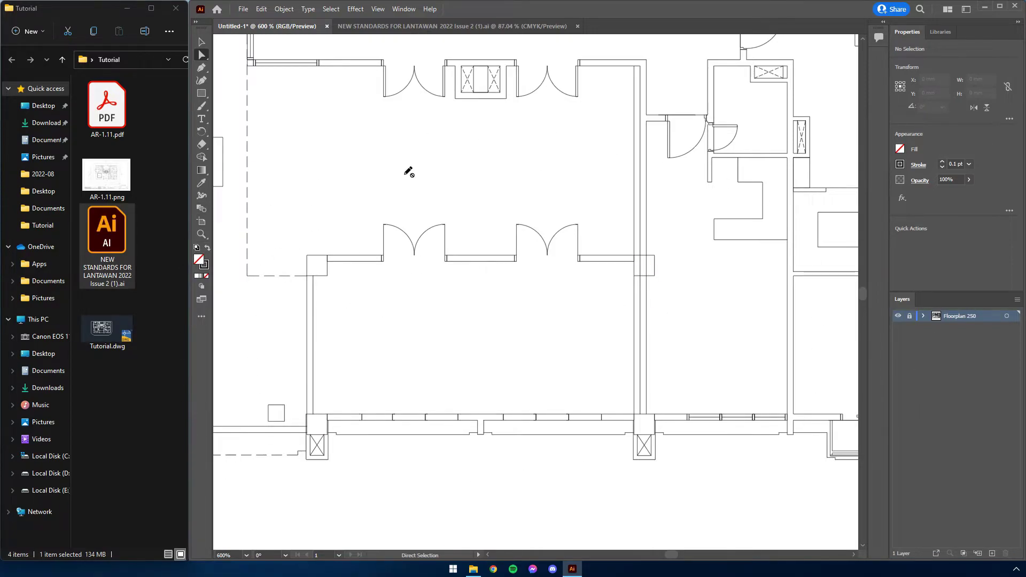
Step: Create a new layer named Columns and place it below the Floorplan 250 layer
left_click(992, 554)
left_click_drag(957, 315, 961, 329)
double_click(960, 327)
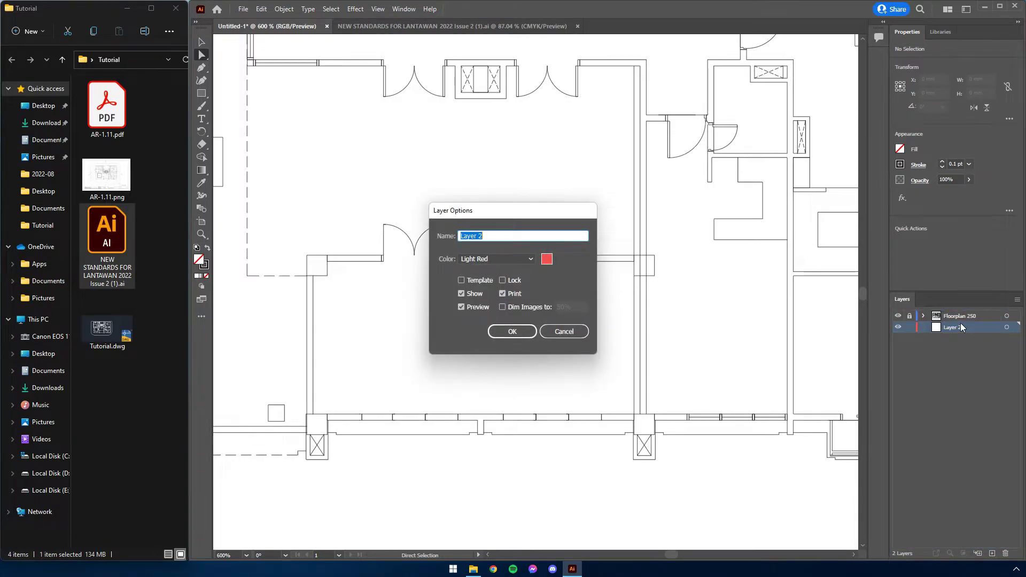
type("Columns")
key("Return")
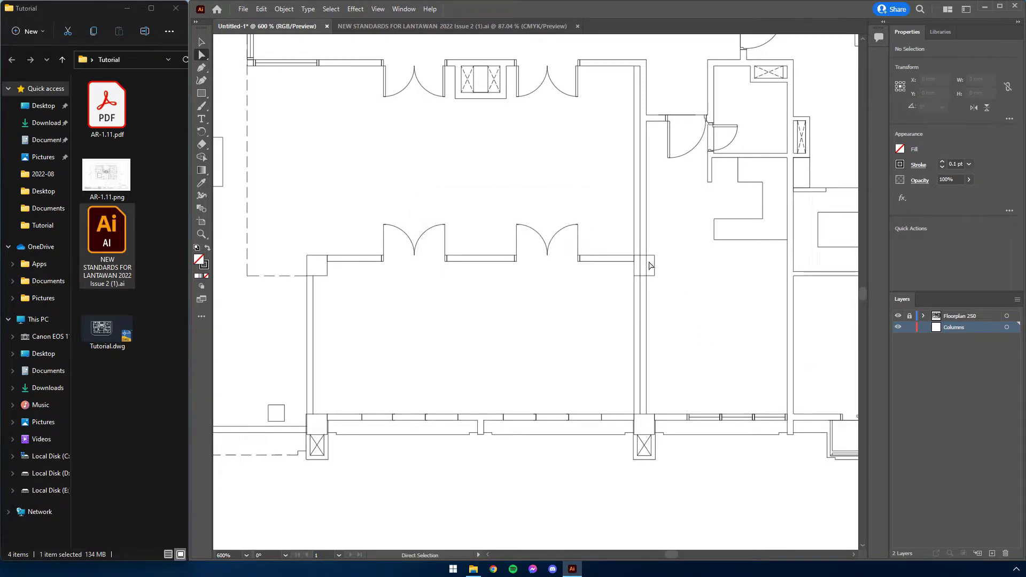
Step: Check the column colour in the standards document, then set the Rectangle tool to a black fill with no stroke in the floor plan
left_click(498, 27)
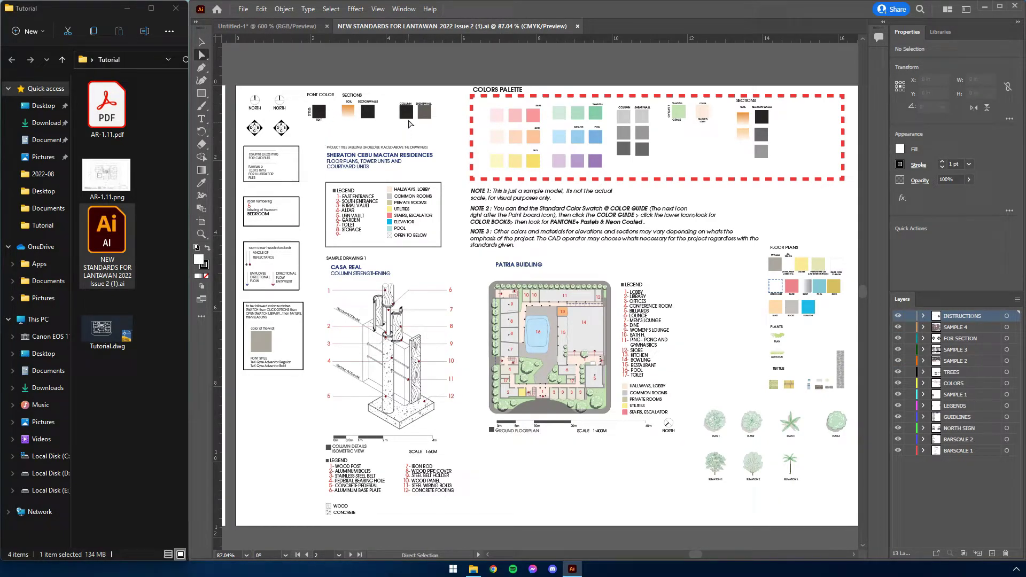
left_click(288, 27)
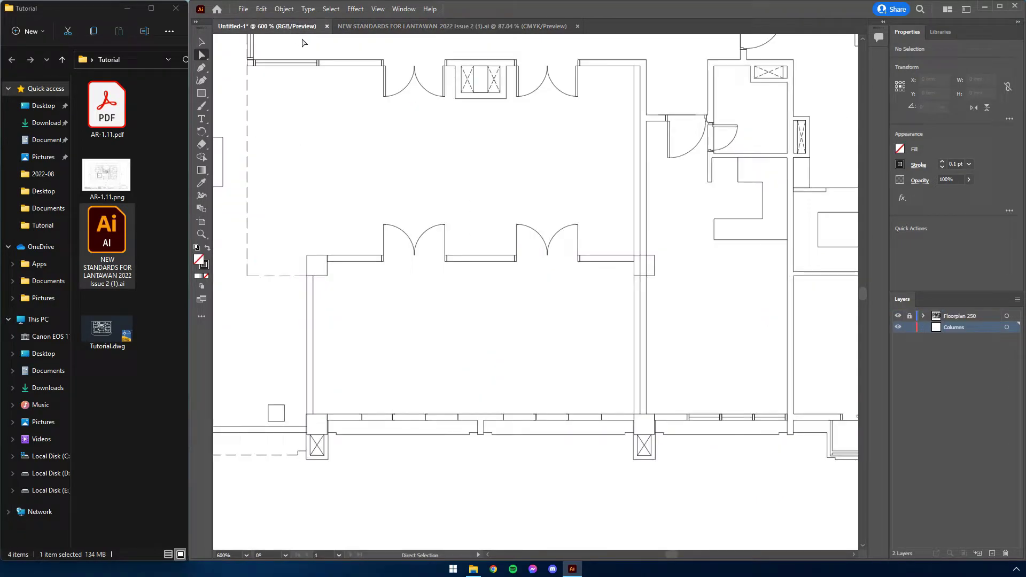
key("m")
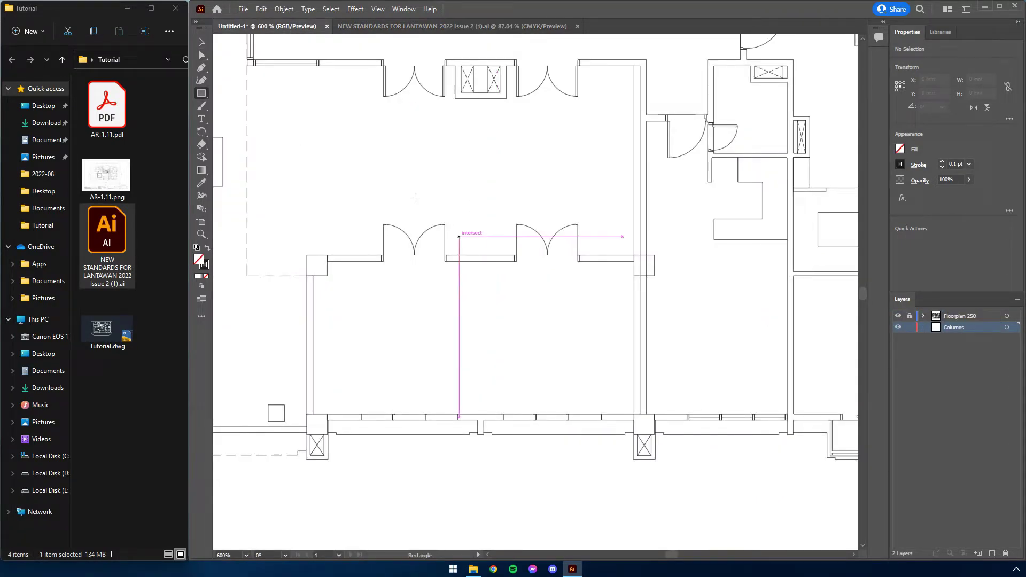
left_click(902, 149)
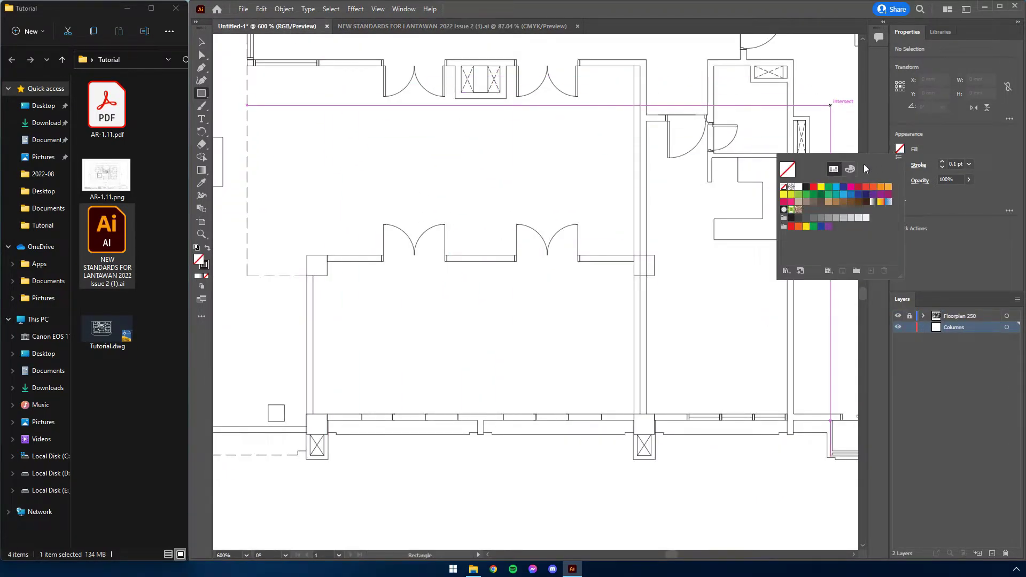
left_click(806, 186)
left_click(927, 139)
left_click(900, 164)
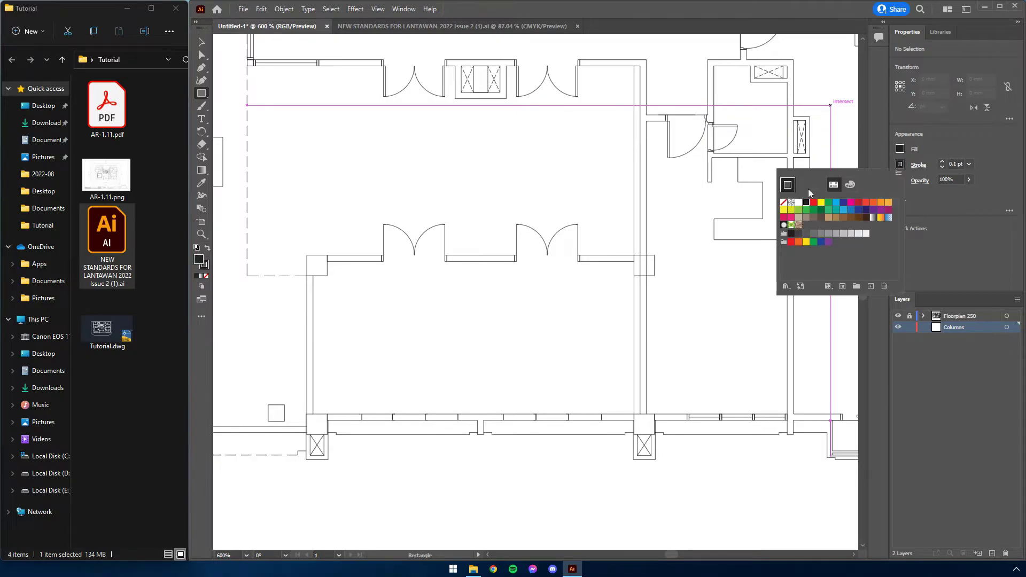
left_click(783, 203)
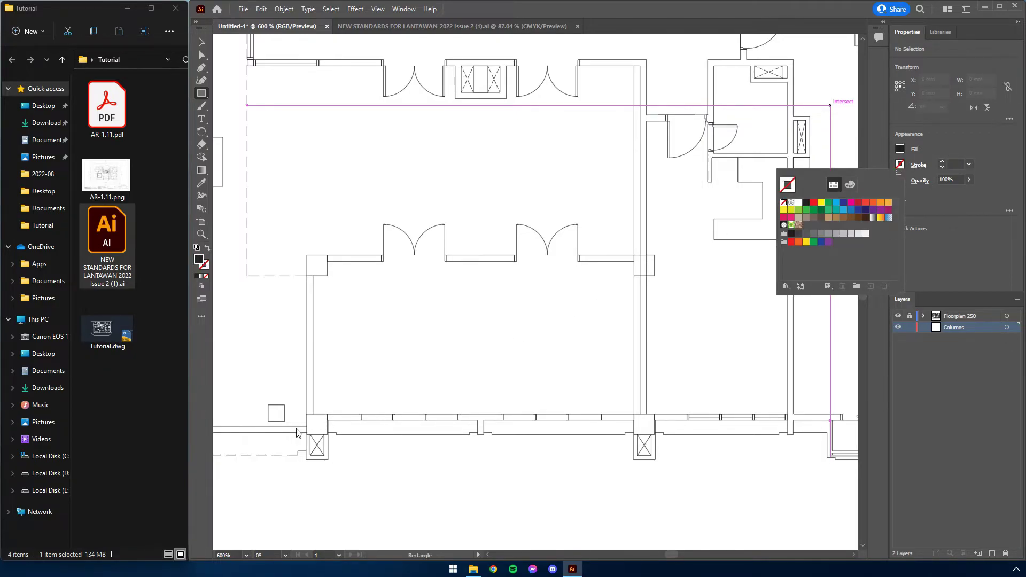
key("Escape")
Step: Draw black rectangles of about 2 x 2 mm over the room's four corner columns and lock the Columns layer
scroll(299, 436, "up", 4, "alt")
left_click_drag(331, 430, 413, 348)
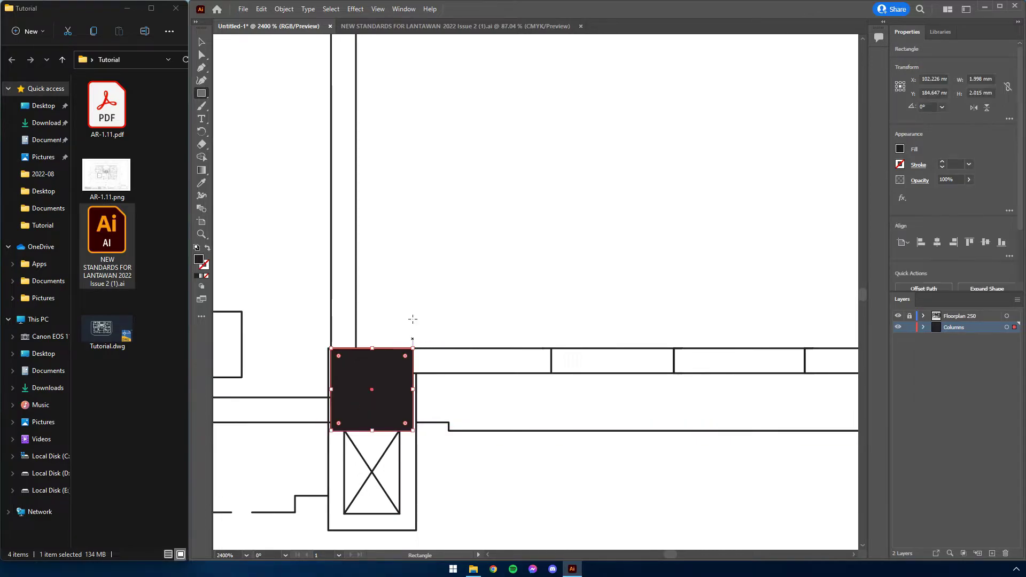
left_click_drag(385, 86, 441, 402)
left_click_drag(426, 85, 426, 321)
left_click_drag(387, 343, 470, 260)
left_click_drag(834, 256, 219, 273)
mouse_move(632, 360)
left_mouse_down()
mouse_move(550, 276)
mouse_move(646, 195)
left_mouse_up()
scroll(553, 276, "down", 4, "alt")
scroll(558, 454, "up", 4, "alt")
scroll(612, 236, "down", 3, "alt")
left_click_drag(451, 80, 611, 236)
scroll(611, 267, "down", 1, "alt")
key("a")
left_click(629, 287)
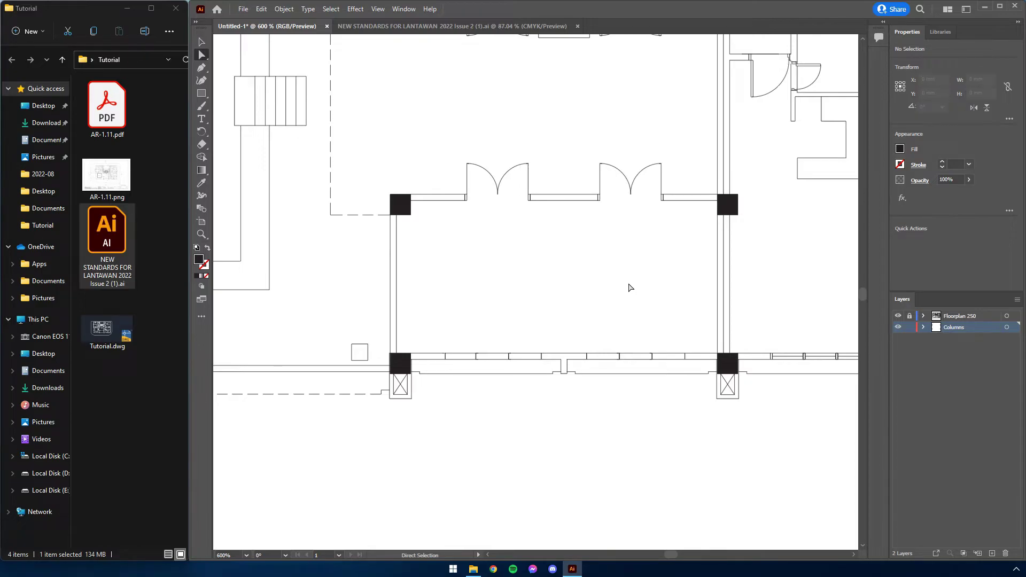
left_click(910, 328)
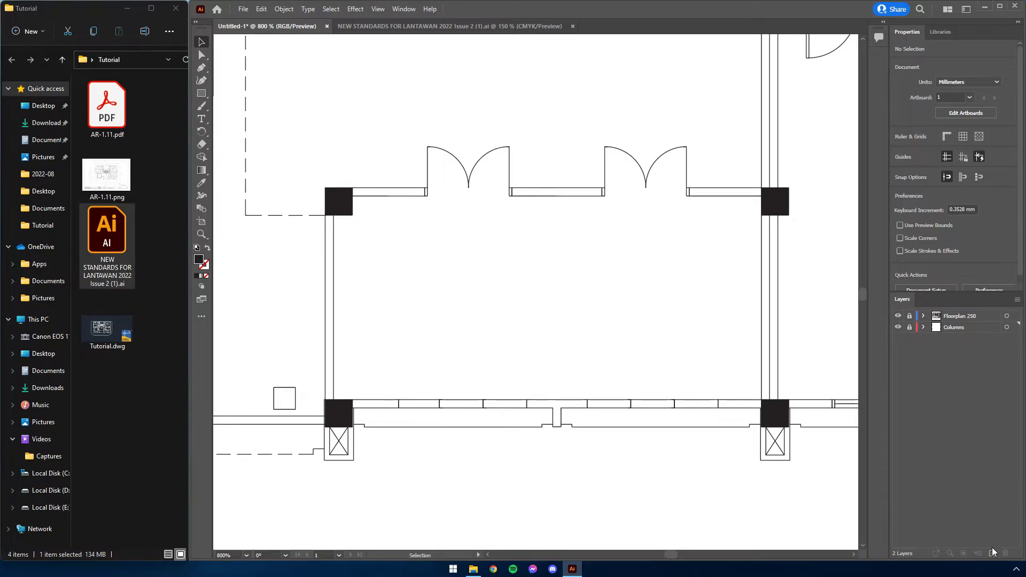
Step: Create a new layer named Walls and place it below the Columns layer
left_click(993, 552)
left_click_drag(973, 327, 970, 343)
double_click(970, 342)
type("W")
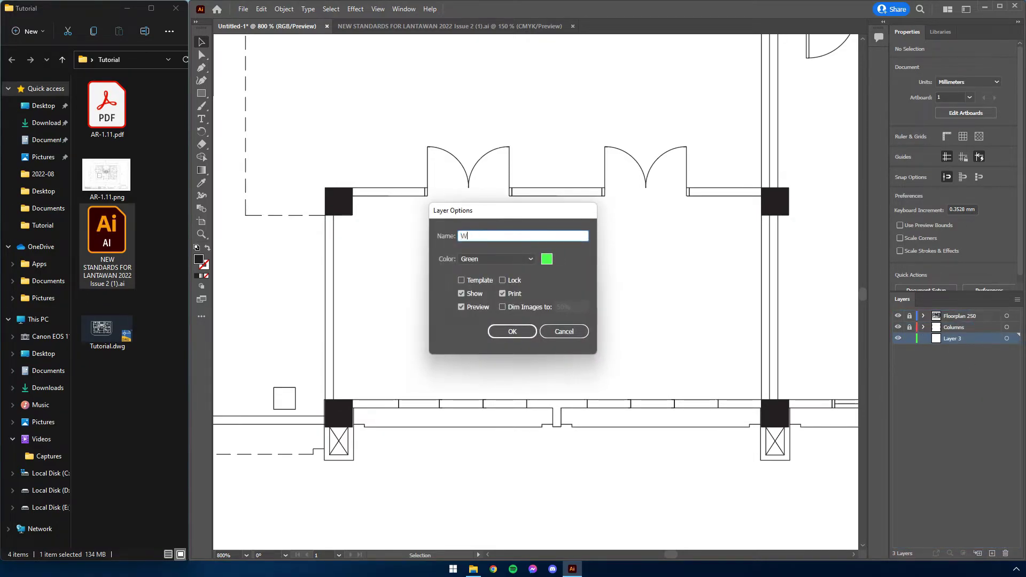
type("alls")
key("Return")
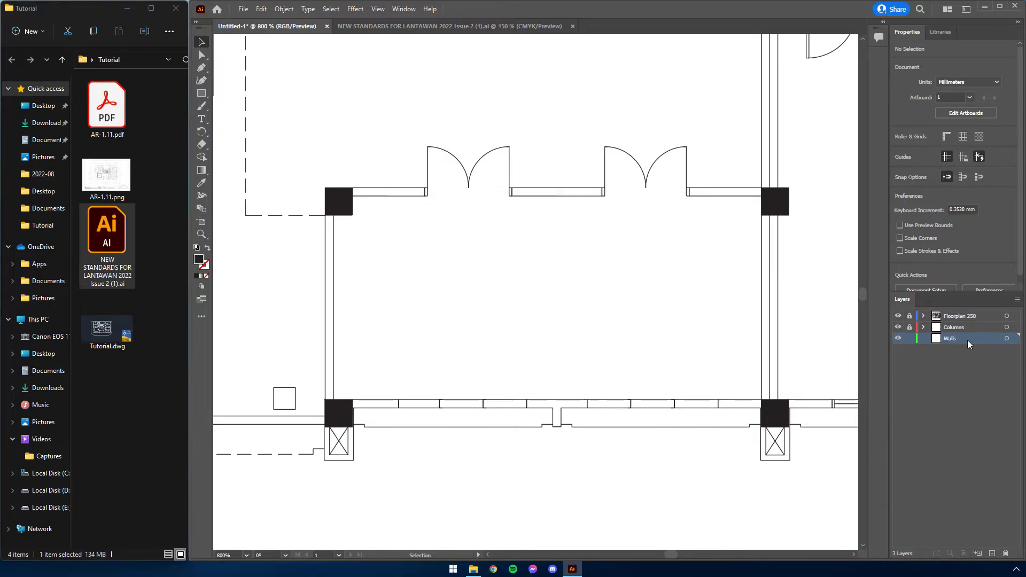
Step: Copy the wall colour swatch from the standards document and place it on the Walls layer below the room
left_click(513, 26)
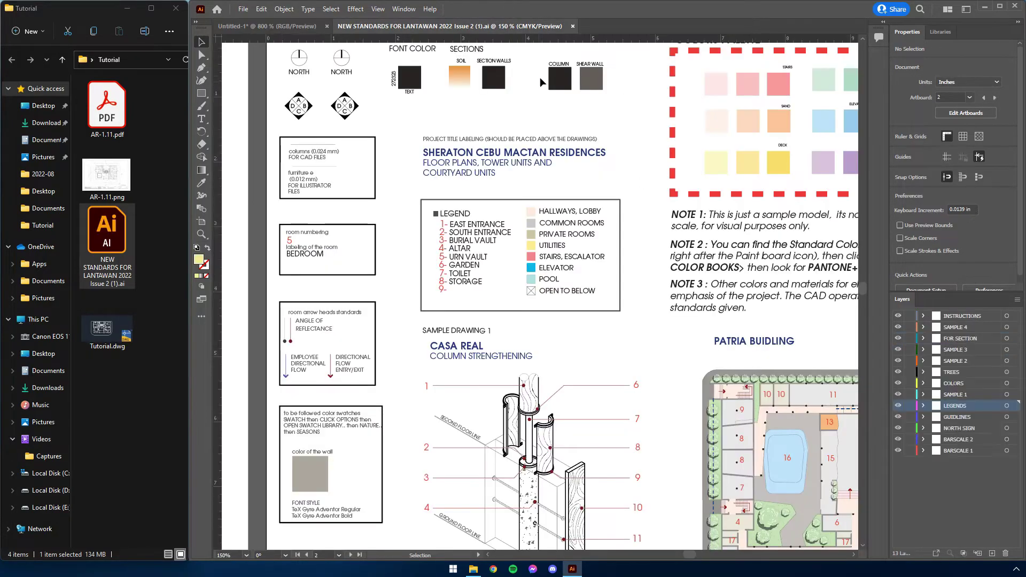
left_click(308, 479)
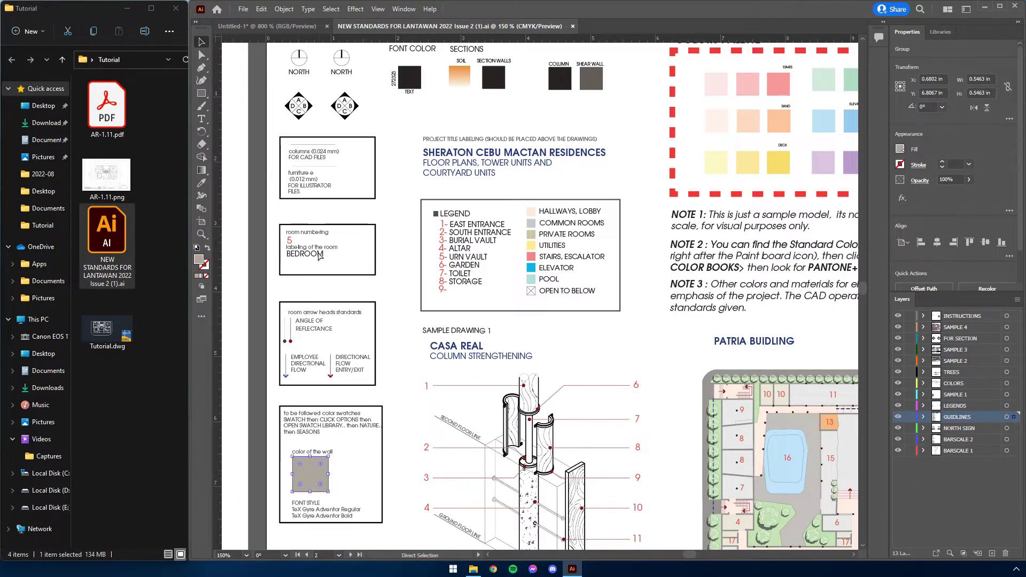
left_click(267, 25)
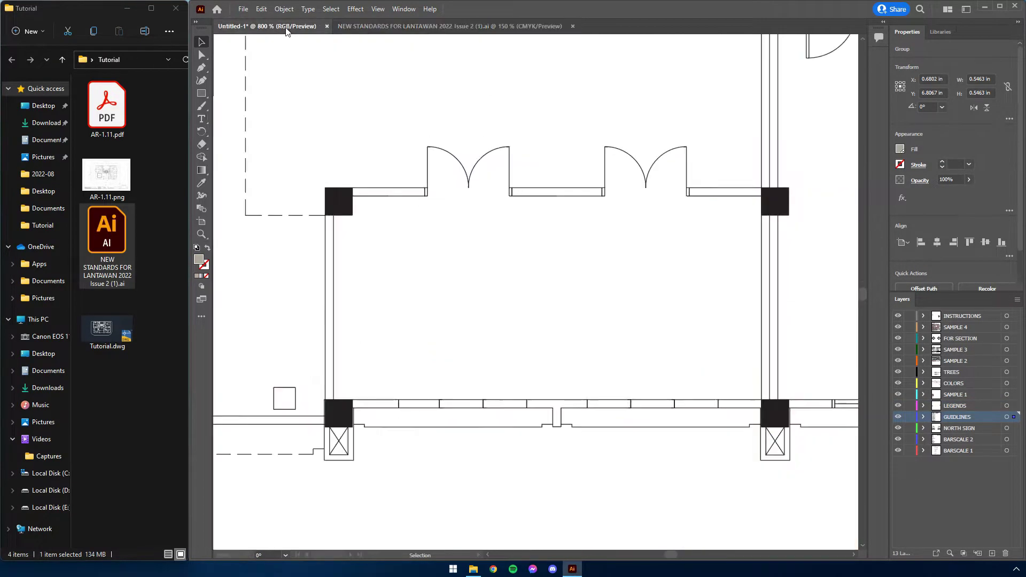
scroll(574, 335, "down", 4)
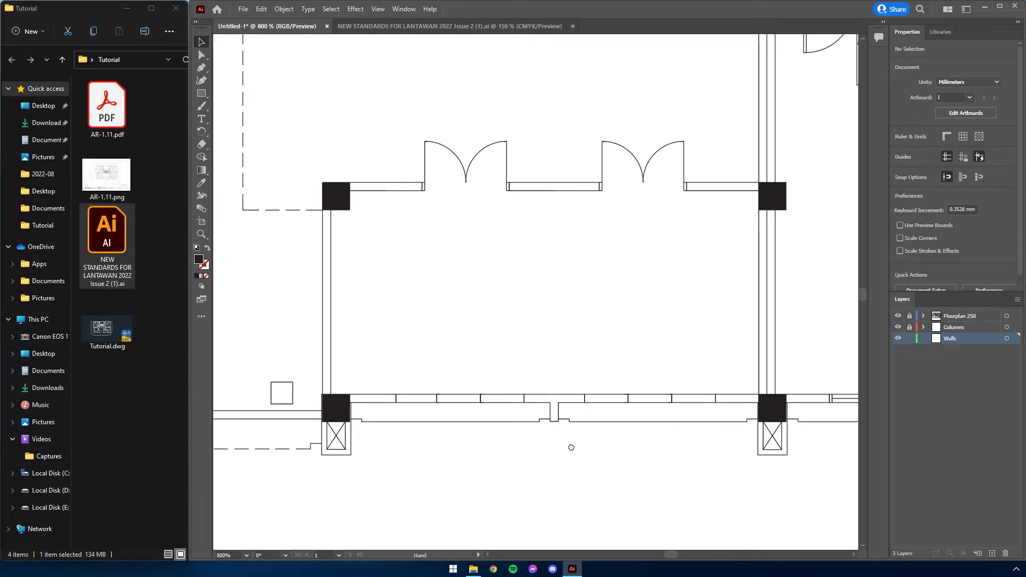
key("ctrl+v")
left_click_drag(572, 232, 593, 405)
scroll(727, 396, "up", 3)
Step: Draw wall-coloured rectangles about 0.61 mm thick over the room's left wall and the three upper wall segments
key("m")
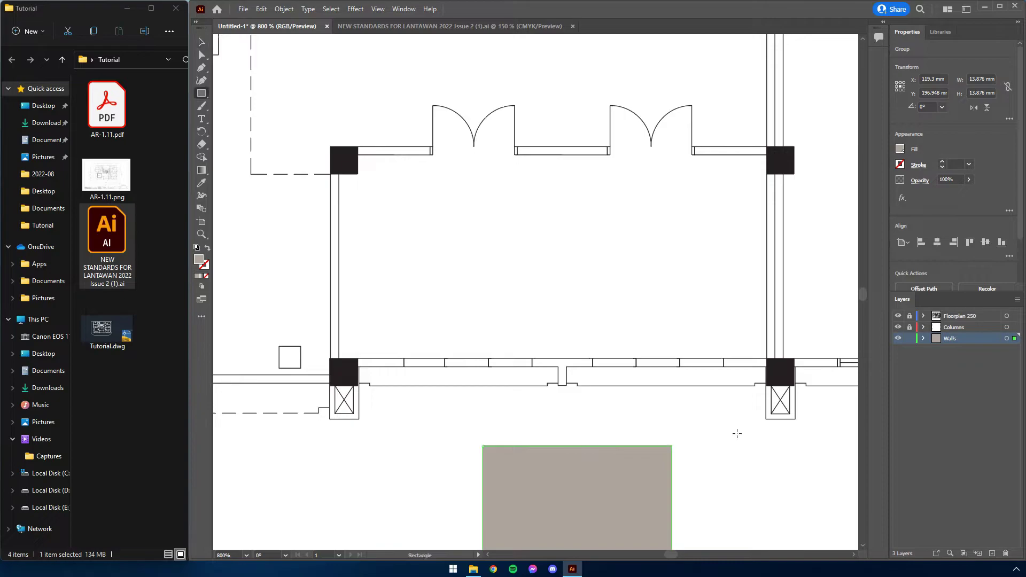
left_click_drag(339, 360, 433, 146)
left_click_drag(514, 155, 611, 146)
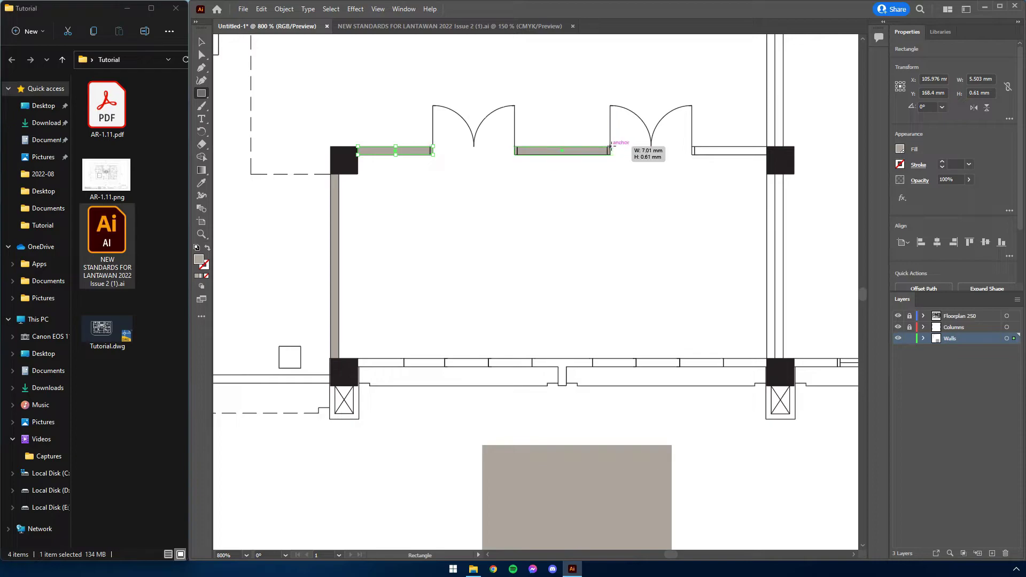
left_click_drag(693, 154, 767, 146)
Step: Draw a test rectangle about 5.25 x 5.02 mm inside the room and distort it by moving three corner anchor points
left_click_drag(618, 216, 546, 285)
key("a")
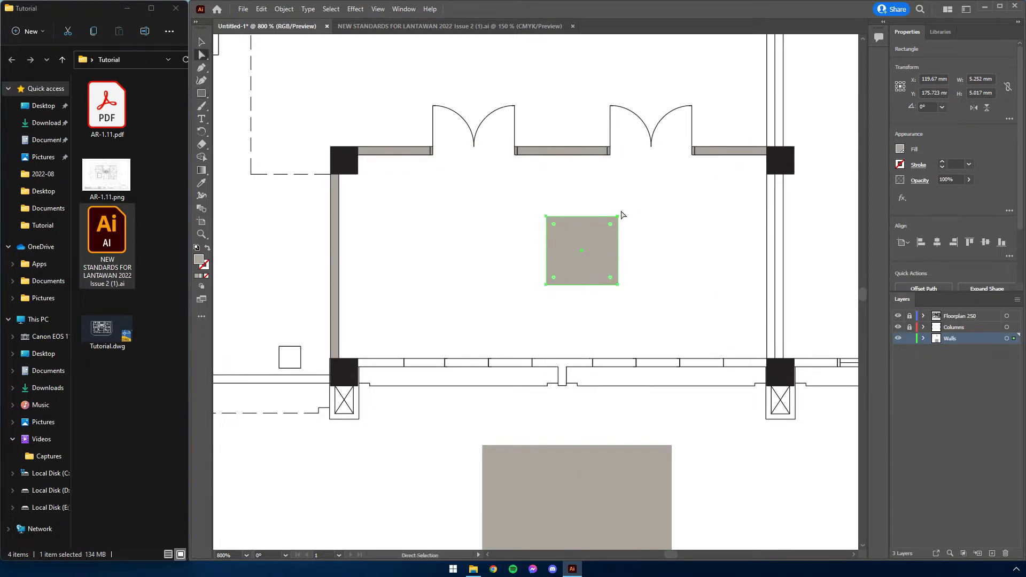
left_click_drag(619, 217, 646, 231)
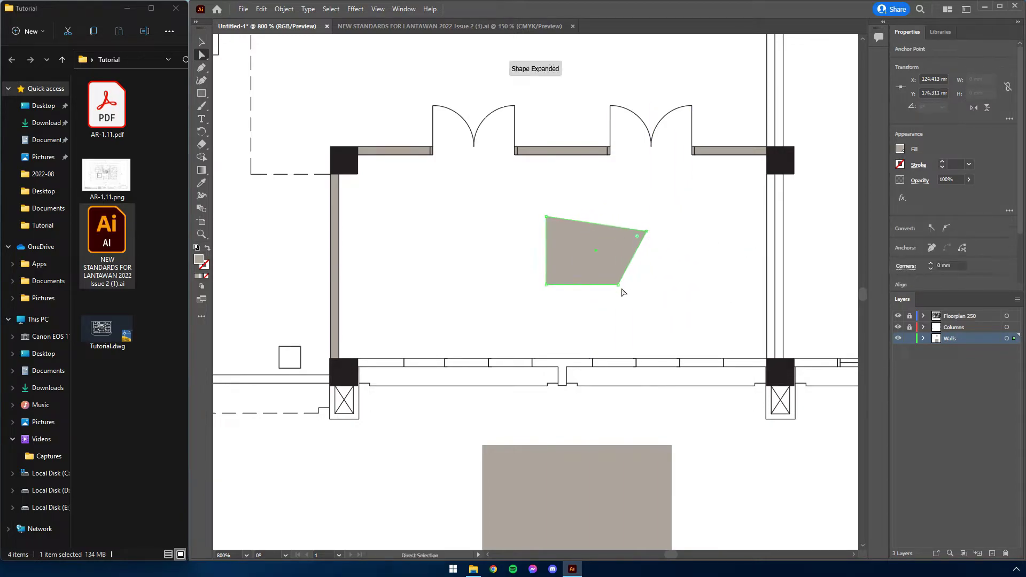
mouse_move(619, 285)
left_mouse_down()
mouse_move(591, 279)
mouse_move(617, 300)
mouse_move(613, 268)
left_mouse_up()
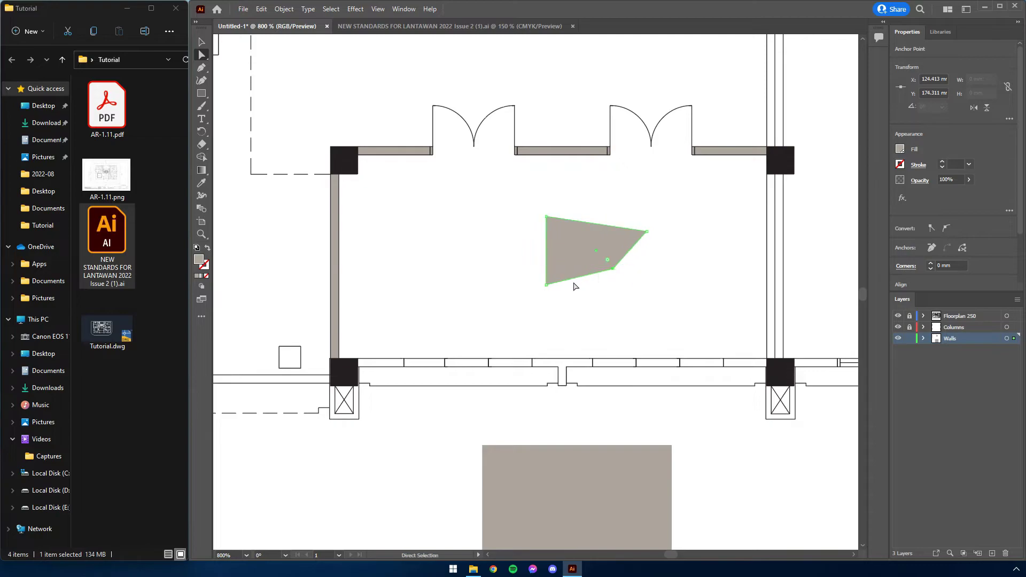
left_click_drag(546, 283, 458, 305)
Step: Add three anchor points along the test shape's lower edge and reshape it by moving anchor points outward
key("p")
left_click(512, 293)
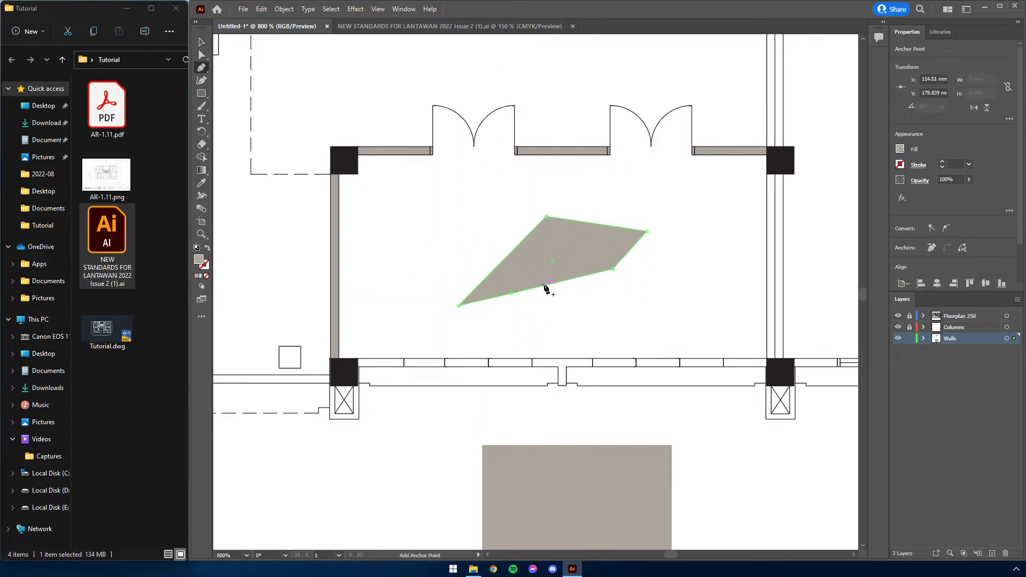
left_click(548, 283)
left_click(571, 278)
key("a")
left_click_drag(548, 284, 557, 339)
left_click_drag(570, 285, 737, 257)
left_click_drag(612, 271, 720, 186)
Step: Remove three anchor points from the right part of the test shape with the Pen tool
key("p")
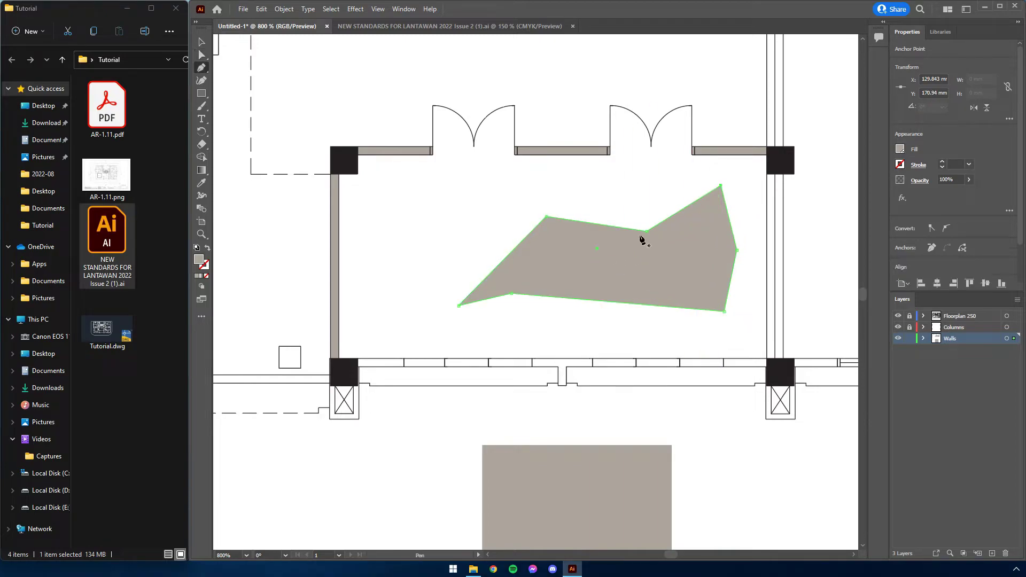
left_click(647, 231)
left_click(721, 186)
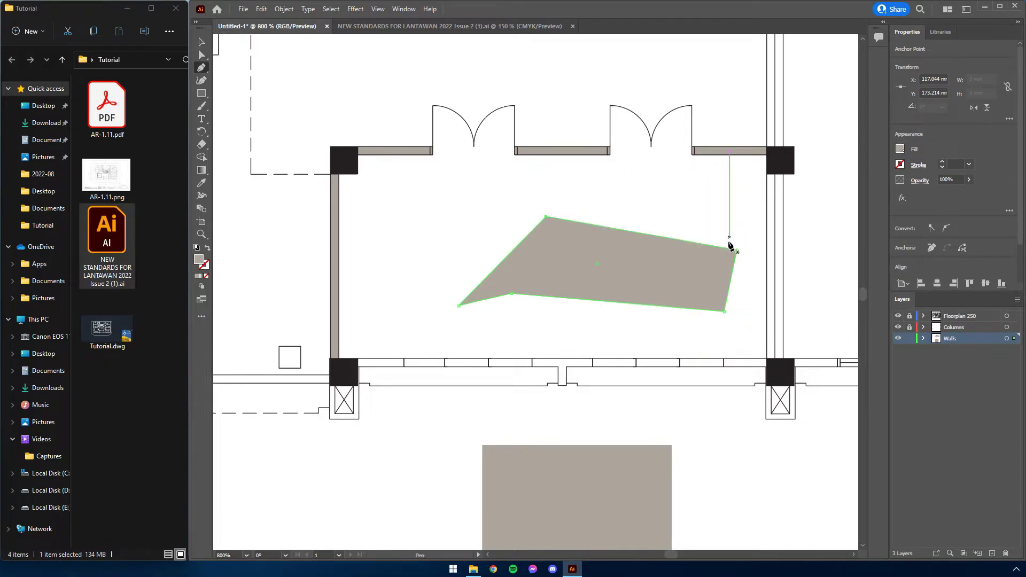
left_click(737, 250)
Step: Delete the test shape inside the room and the pasted wall colour swatch below it
key("a")
key("v")
left_click(695, 250)
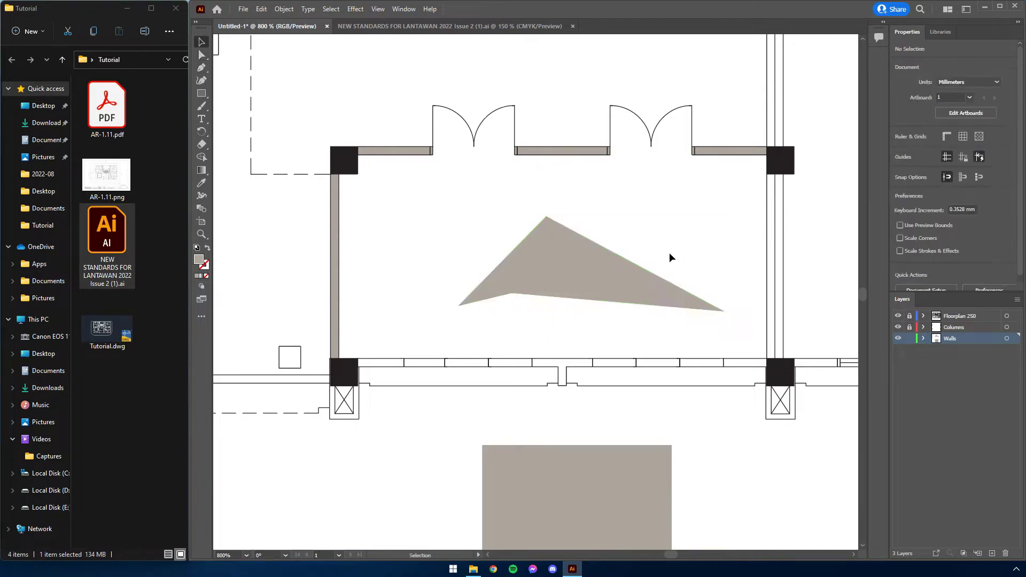
left_click(616, 265)
left_click(596, 342)
left_click(574, 458)
key("Delete")
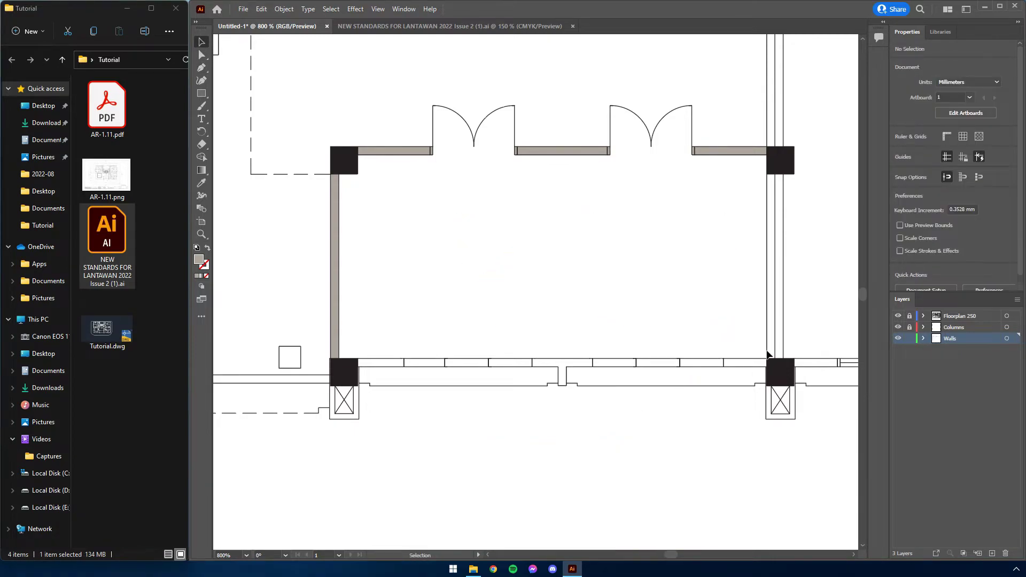
Step: Select all wall fills on the Walls layer and unite them into one group with Pathfinder
left_click(1014, 340)
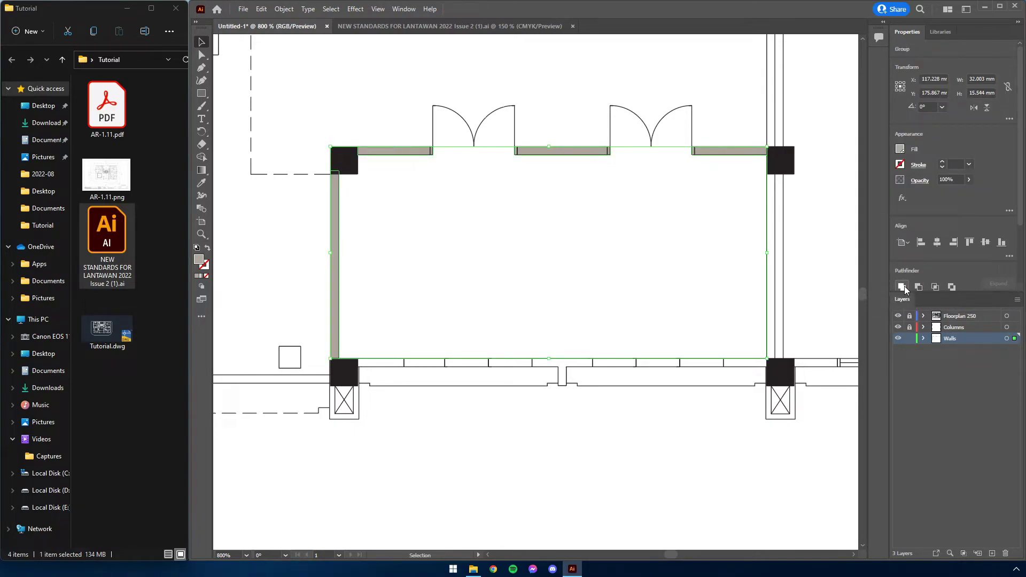
left_click(736, 277)
left_click(580, 156)
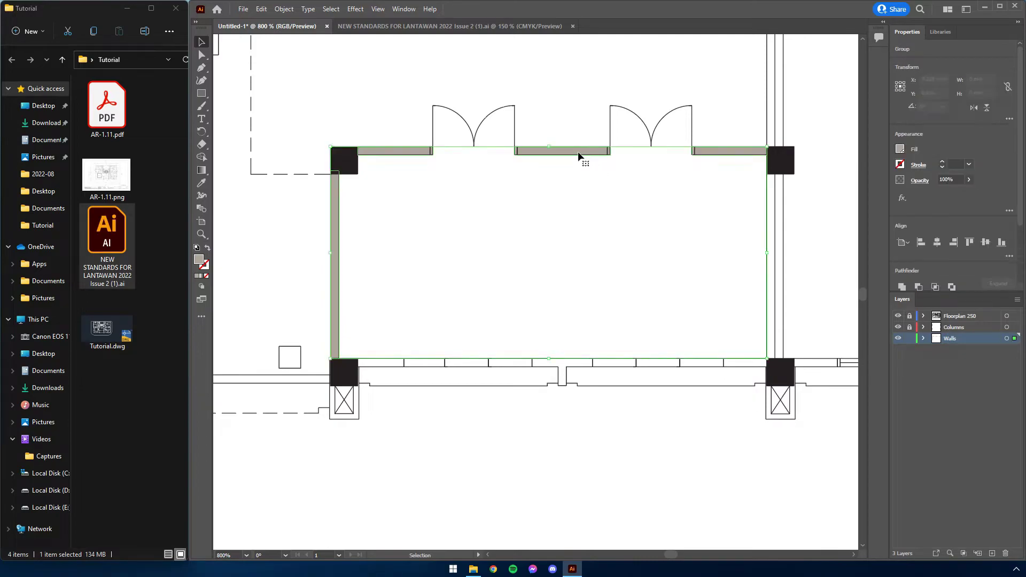
left_click(585, 286)
left_click(726, 153)
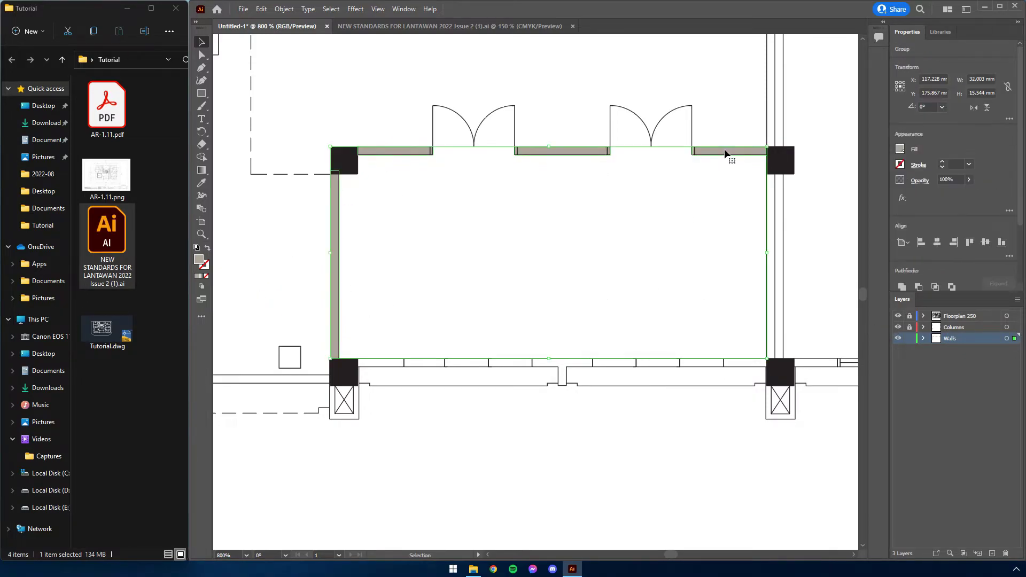
Step: Draw wall-coloured rectangles over the lower wall's solid segments, about 3.46 x 0.61 mm beside the left column and 4.48 x 0.61 mm at mid-wall
key("m")
scroll(369, 363, "up", 3, "alt")
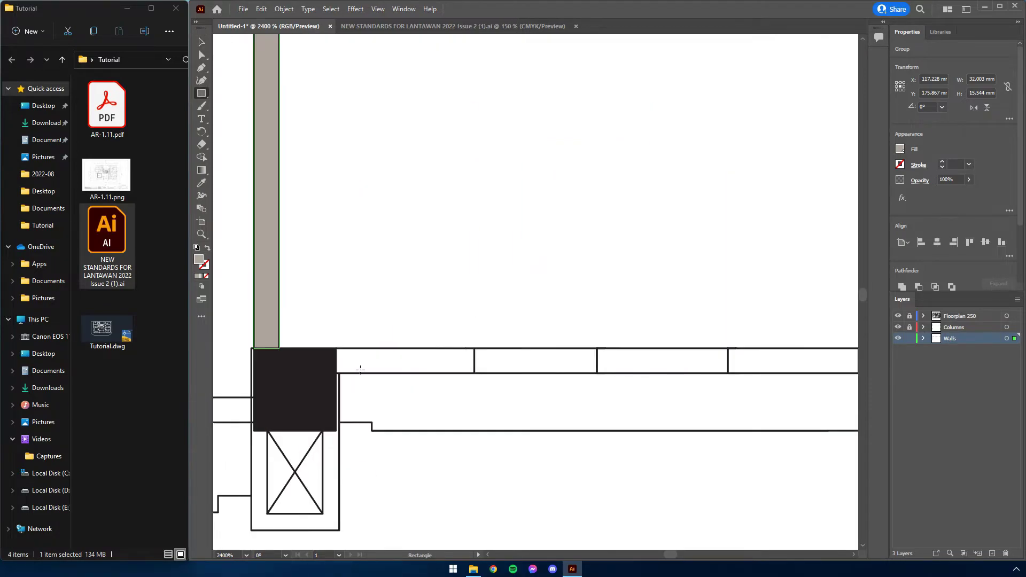
left_click_drag(332, 373, 474, 349)
mouse_move(850, 339)
left_mouse_down()
mouse_move(509, 337)
mouse_move(698, 347)
left_mouse_up()
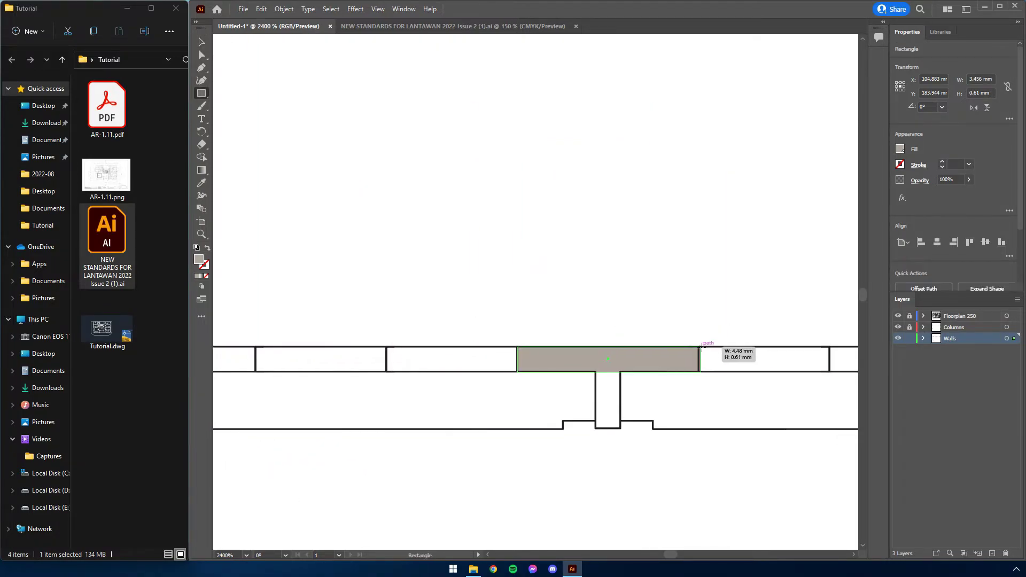
Step: Draw wall-coloured rectangles over the lower wall's mid-wall stub and its segment beside the right column, about 3.40 x 0.61 mm
left_click_drag(595, 428, 621, 357)
scroll(621, 357, "down", 2, "alt")
left_click_drag(806, 392, 504, 423)
scroll(583, 405, "up", 3, "alt")
left_click_drag(504, 383, 690, 350)
Step: Cover the vertical wall between the room's two right-hand columns with a wall-coloured rectangle and deselect it
scroll(688, 355, "down", 3, "alt")
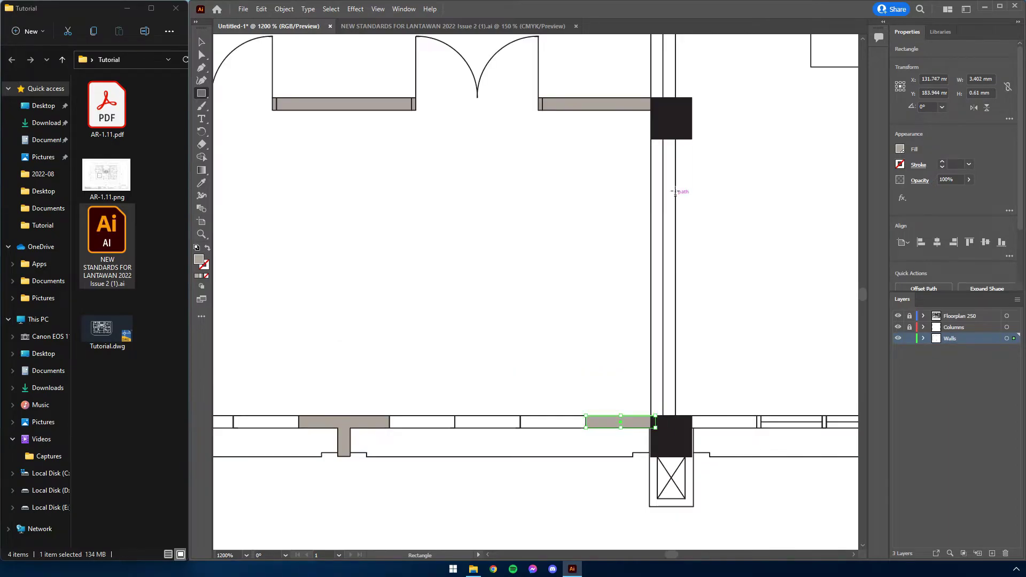
left_click_drag(675, 136, 650, 420)
scroll(695, 409, "down", 2, "alt")
key("a")
left_click(571, 353)
left_click_drag(571, 353, 583, 382)
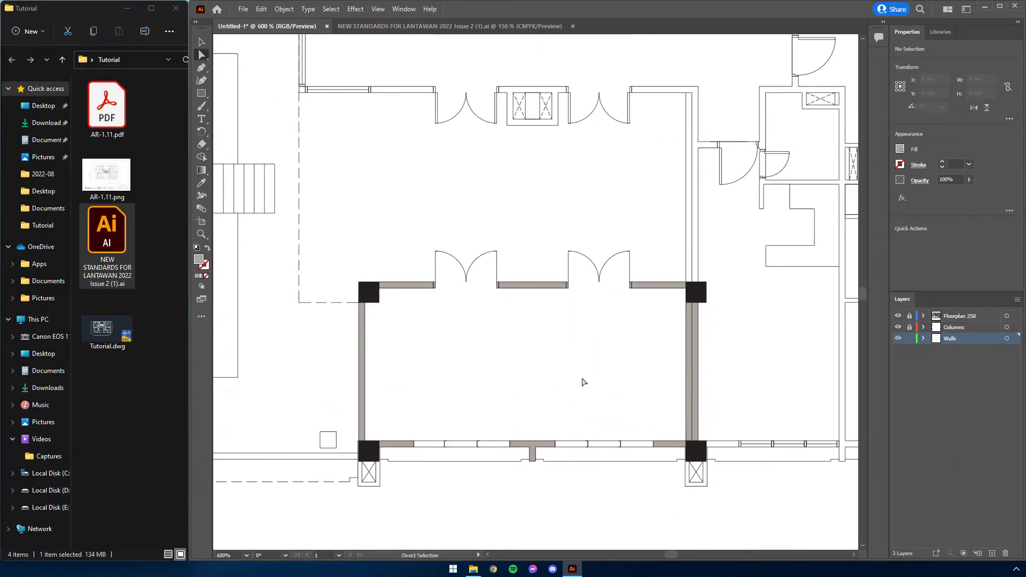
Step: Lock the Walls layer and add a new layer named Utilities directly below it
left_click(910, 339)
scroll(534, 288, "down", 1)
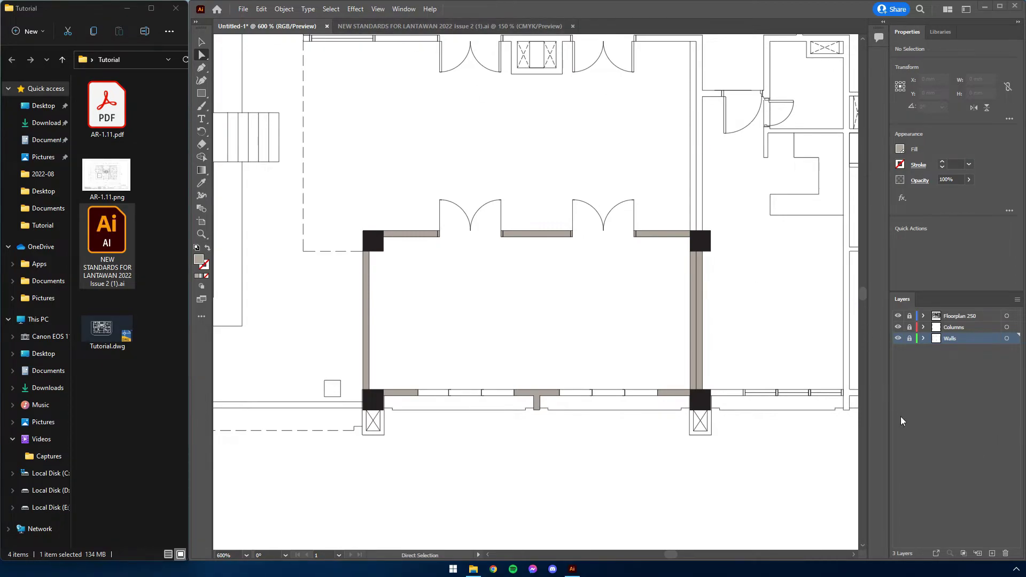
left_click(992, 554)
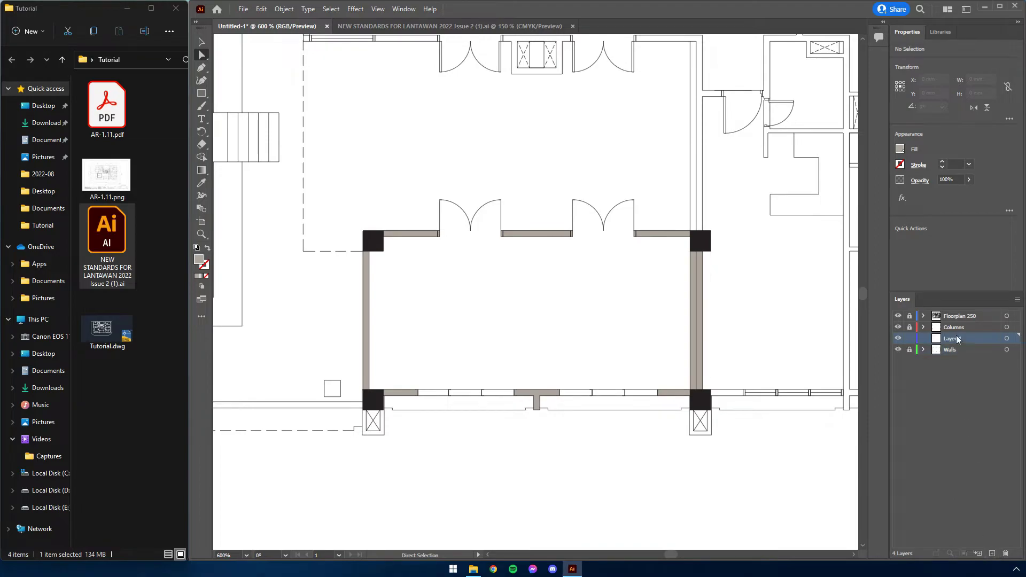
left_click_drag(961, 340, 964, 357)
double_click(960, 350)
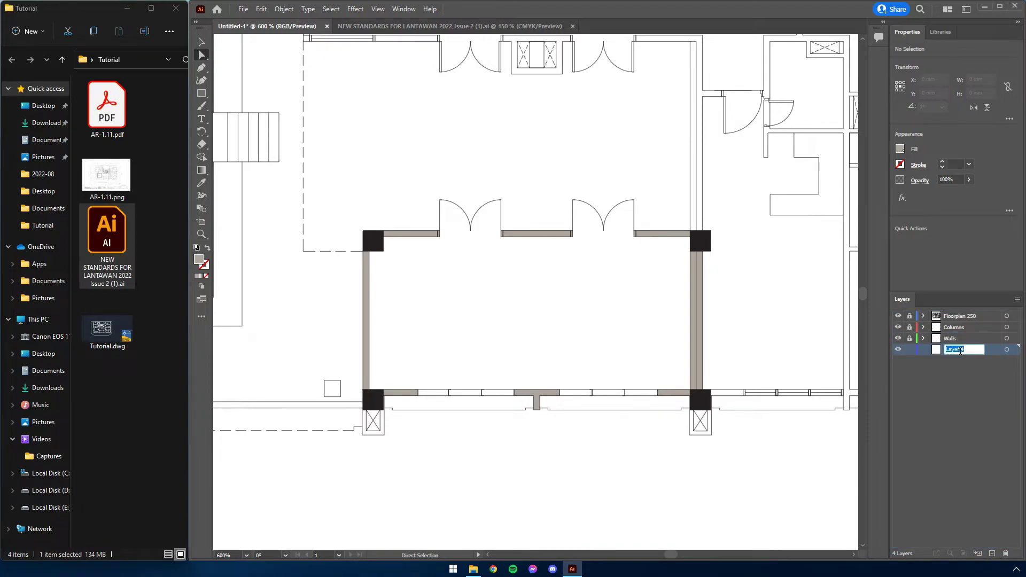
type("Utilities")
key("Return")
Step: Copy the Utilities colour swatch from the standards file's legend and place it below the room in the floor plan document
left_click(534, 26)
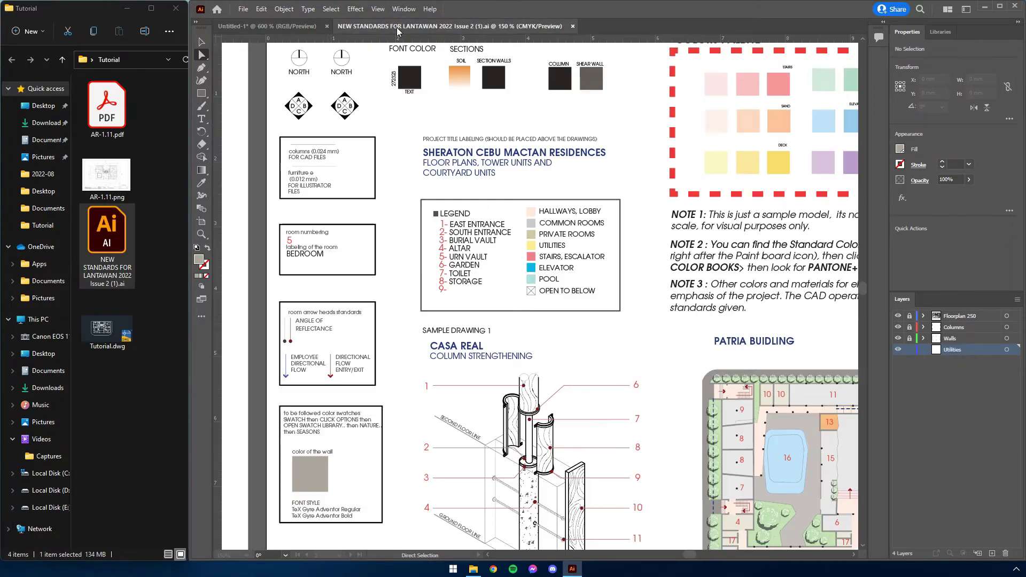
left_click(530, 245)
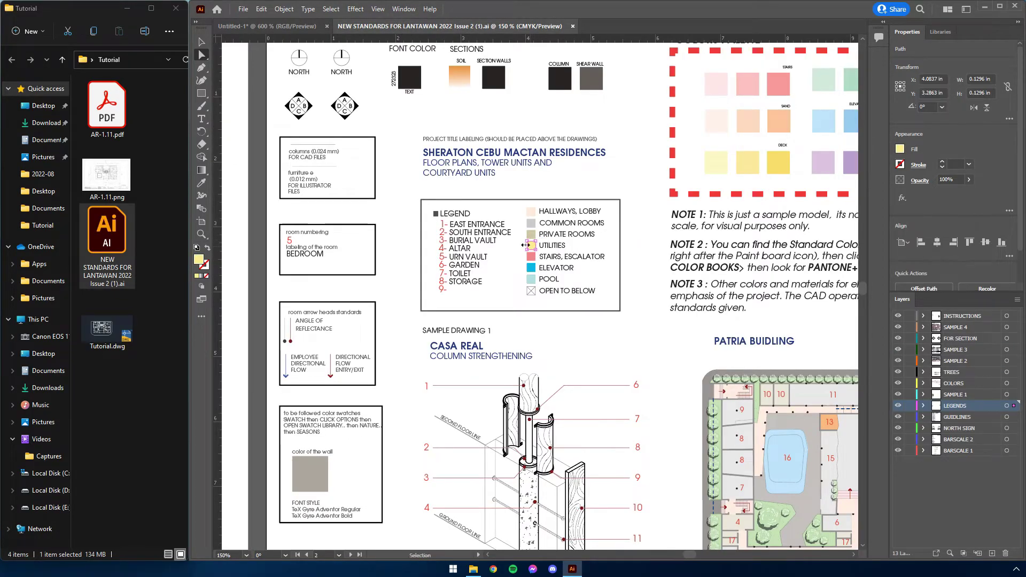
key("ctrl+Tab")
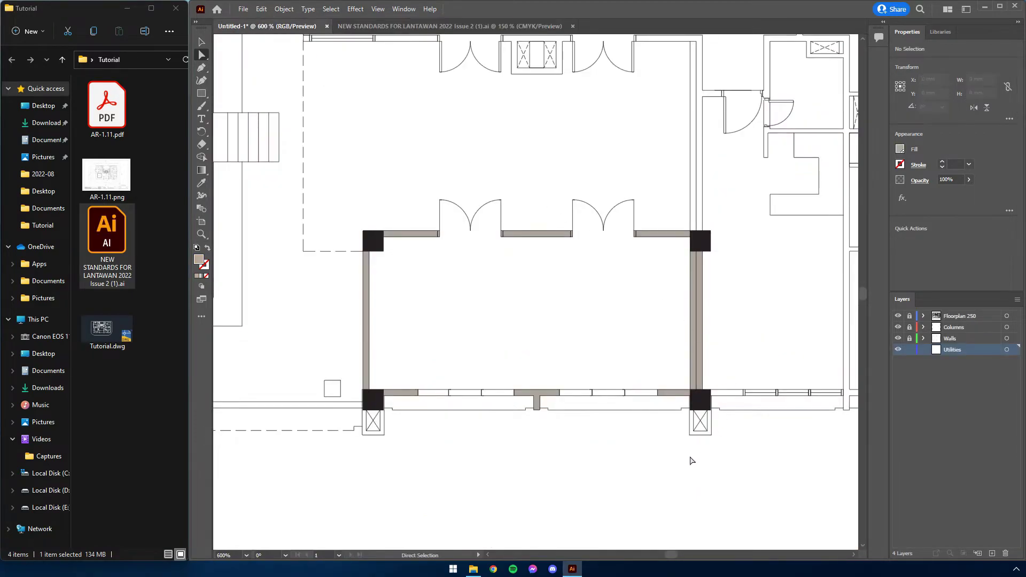
key("ctrl+v")
left_click_drag(532, 300, 523, 487)
Step: Draw a utilities-coloured rectangle of about 31.39 x 14.94 mm filling the room between the walls
key("m")
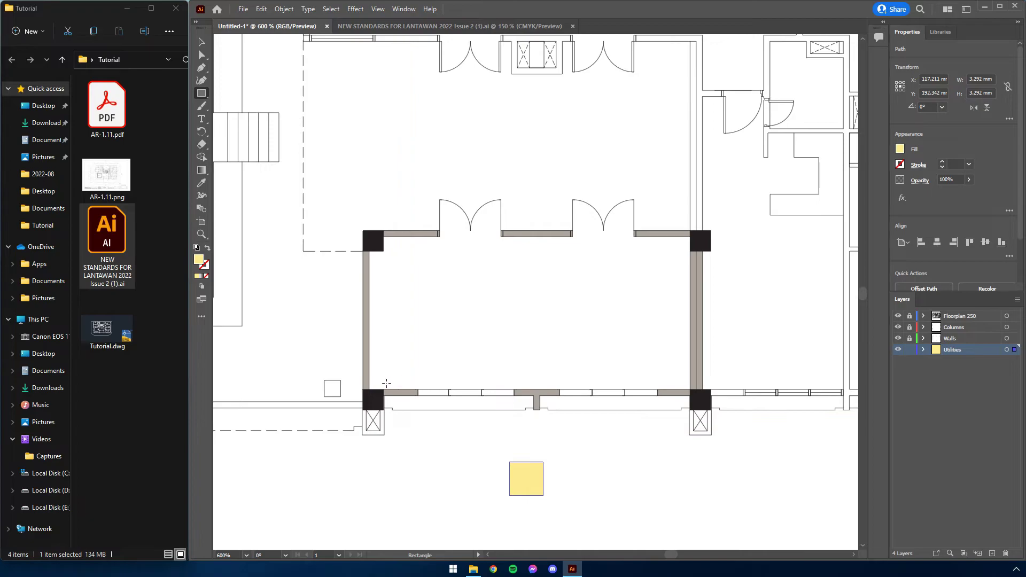
mouse_move(369, 392)
left_mouse_down()
mouse_move(451, 327)
mouse_move(698, 231)
mouse_move(690, 236)
left_mouse_up()
scroll(613, 214, "up", 5, "alt")
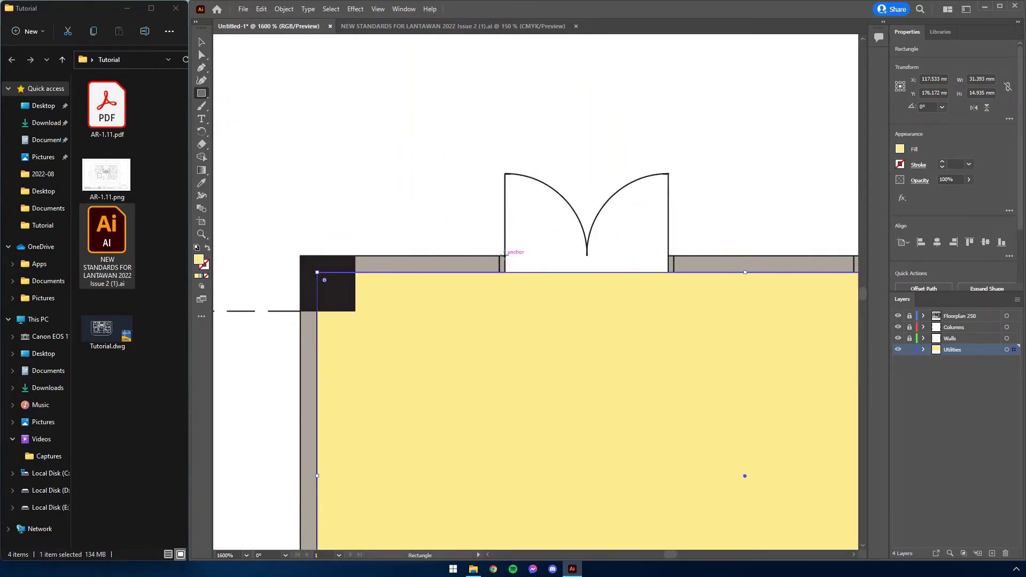
Step: Fill the two double-door openings in the room's upper wall with utilities-coloured rectangles about 6 mm wide
left_click_drag(505, 256, 669, 275)
left_click_drag(732, 321, 442, 341)
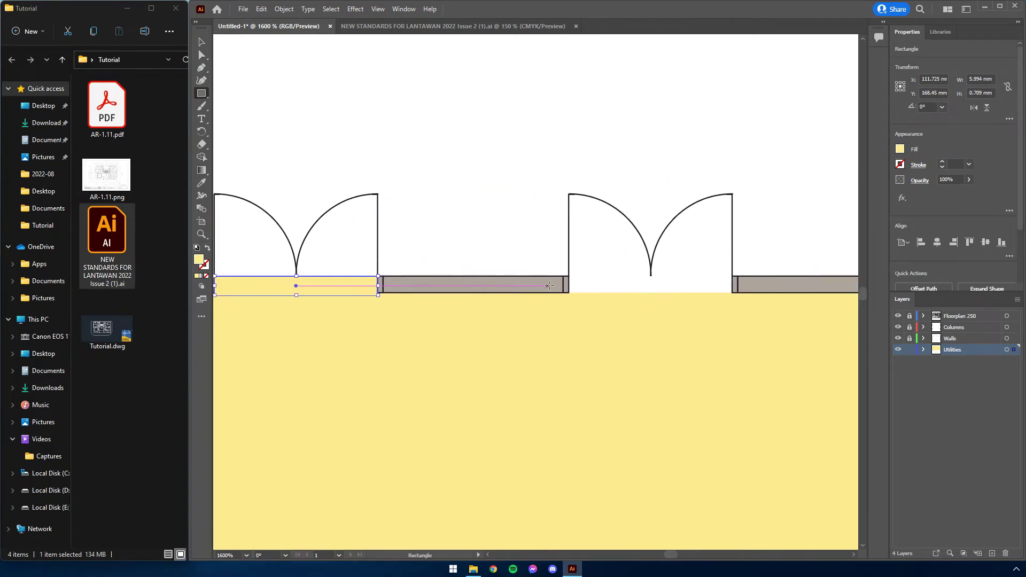
mouse_move(568, 276)
left_mouse_down()
mouse_move(596, 291)
mouse_move(732, 314)
mouse_move(748, 306)
mouse_move(733, 307)
left_mouse_up()
scroll(549, 272, "down", 1, "alt")
scroll(548, 272, "down", 2, "alt")
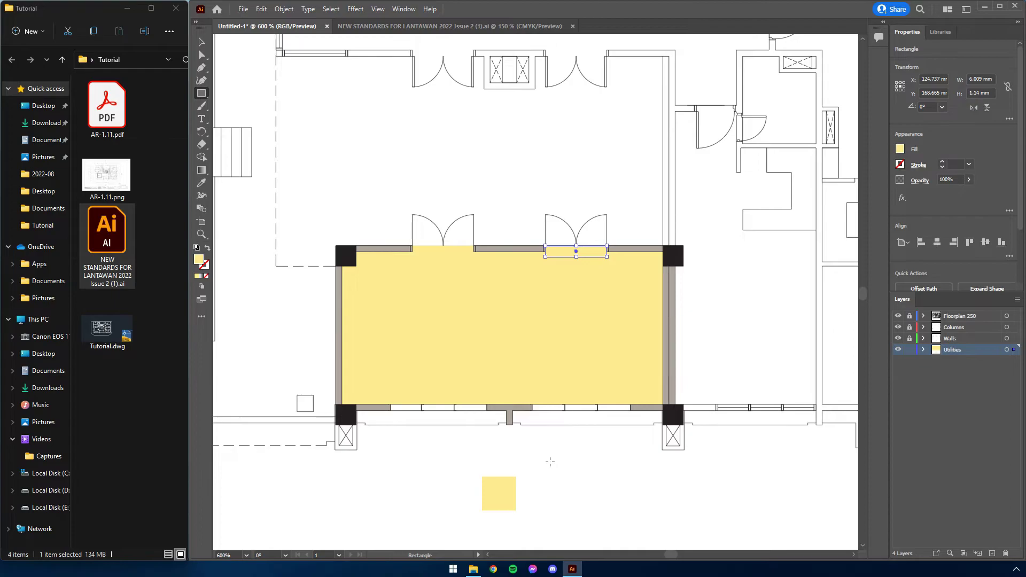
Step: Delete the pasted utilities colour swatch below the room
key("a")
left_click_drag(528, 491, 478, 512)
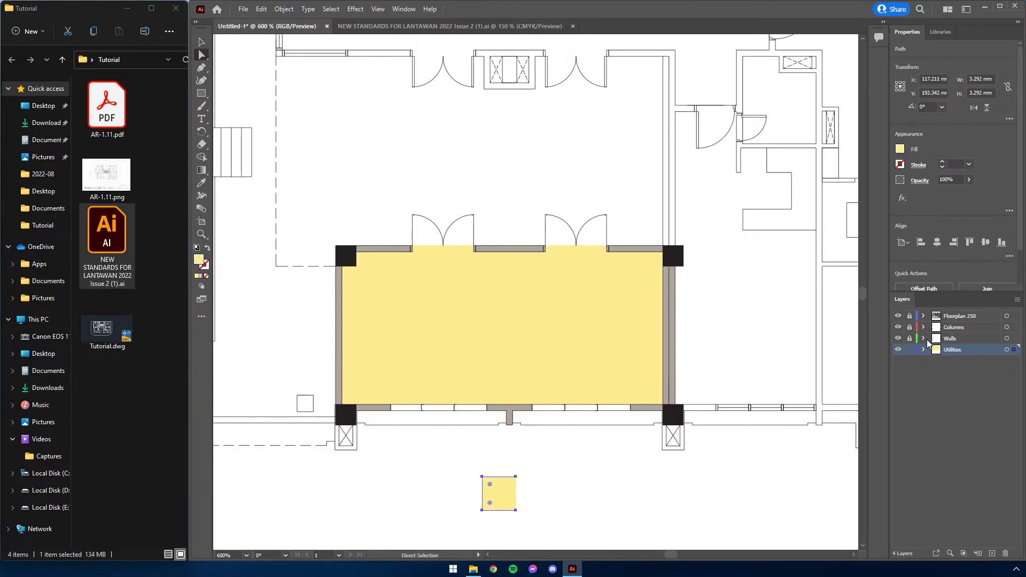
key("Delete")
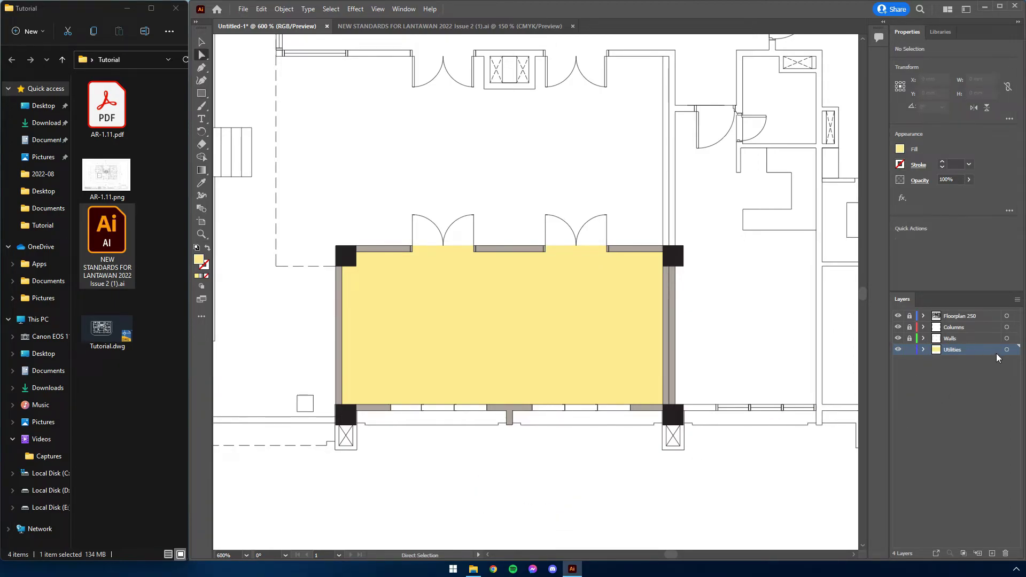
Step: Select all fills on the Utilities layer and unite them into one shape with Pathfinder
left_click(1007, 350)
left_click(906, 285)
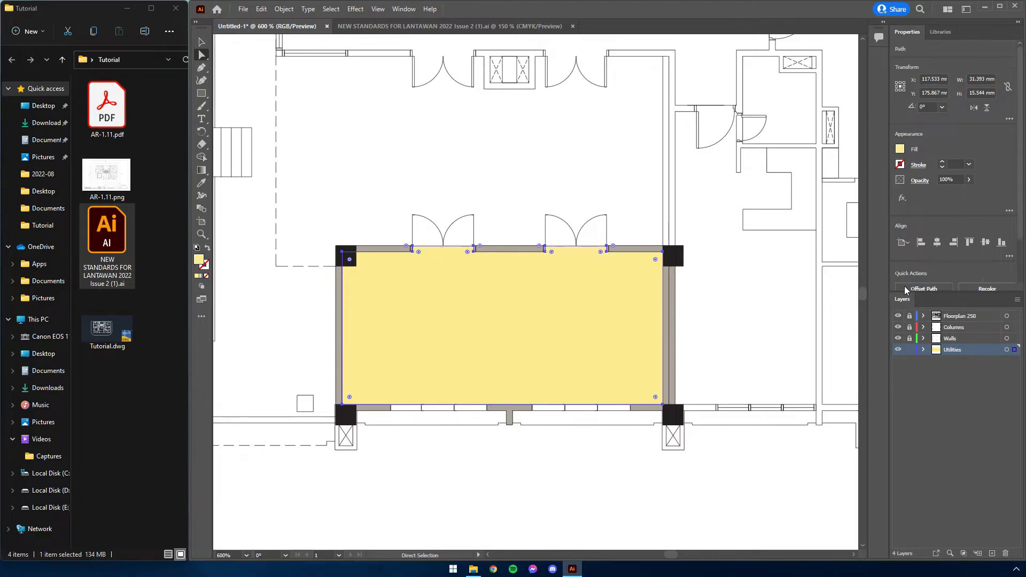
left_click(571, 511)
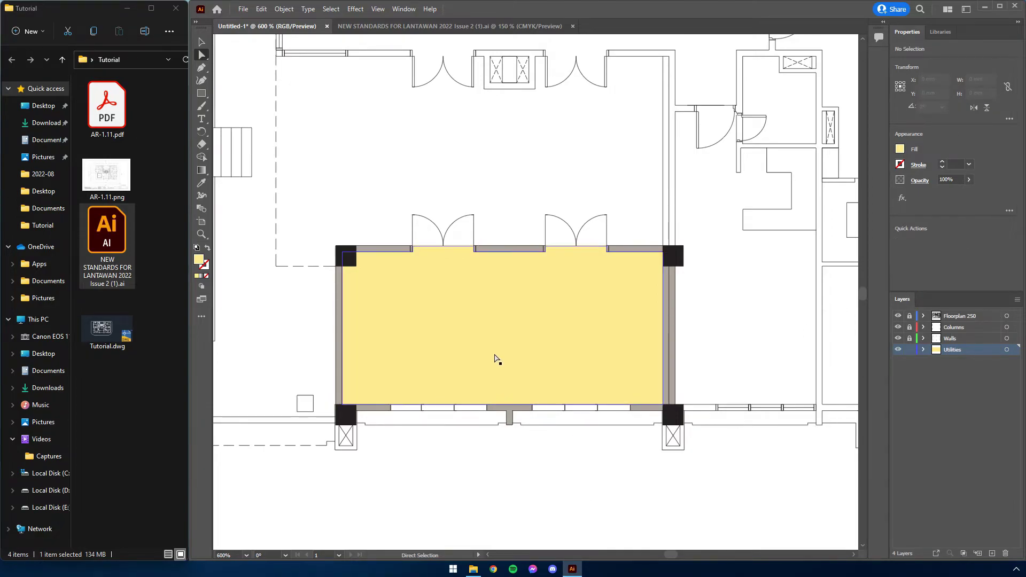
Step: Reduce the opacity of the united room fill and lock the Utilities layer
key("v")
left_click(510, 318)
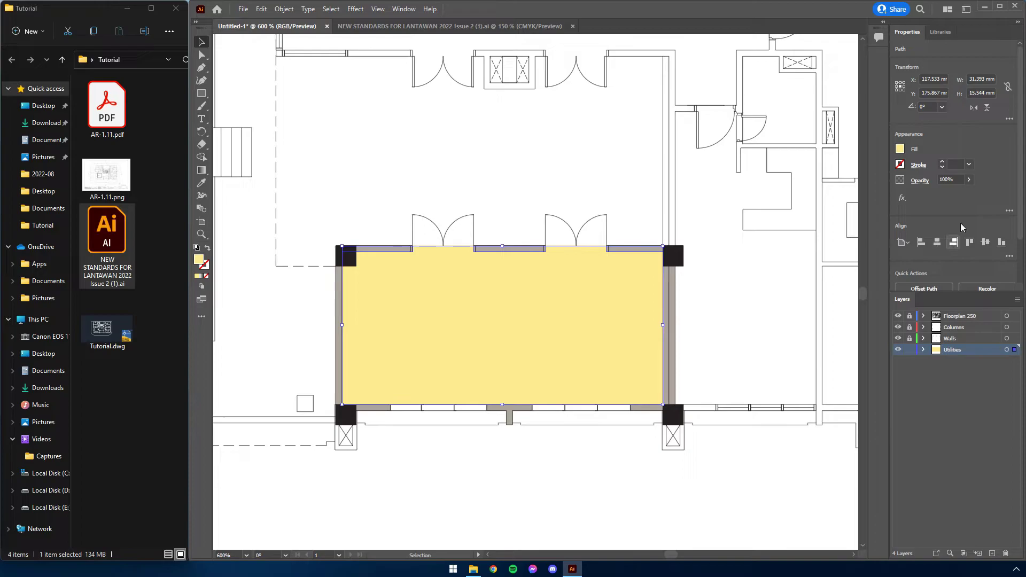
left_click(956, 180)
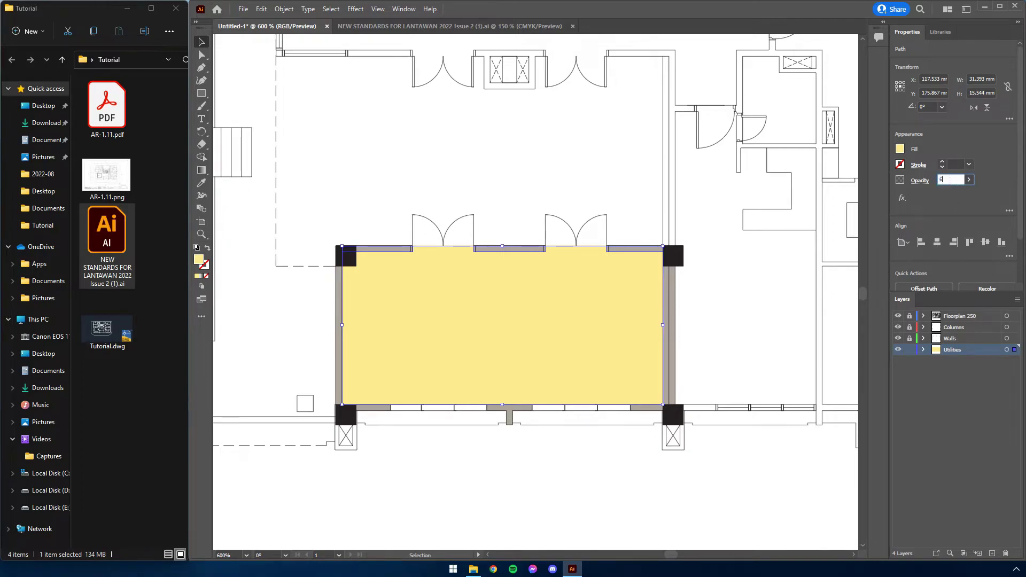
key("Return")
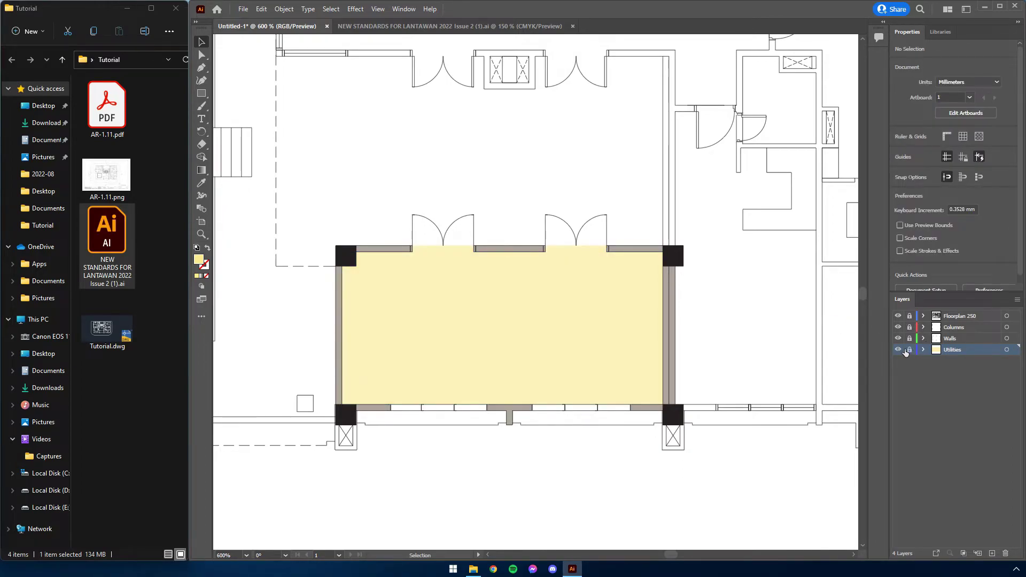
scroll(644, 363, "down", 3, "alt")
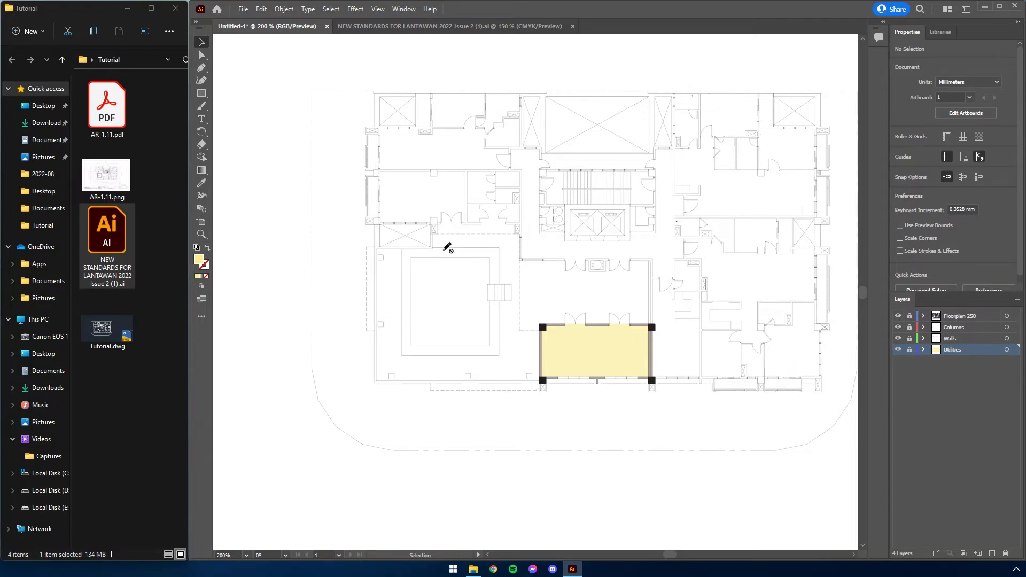
scroll(692, 319, "up", 2, "alt")
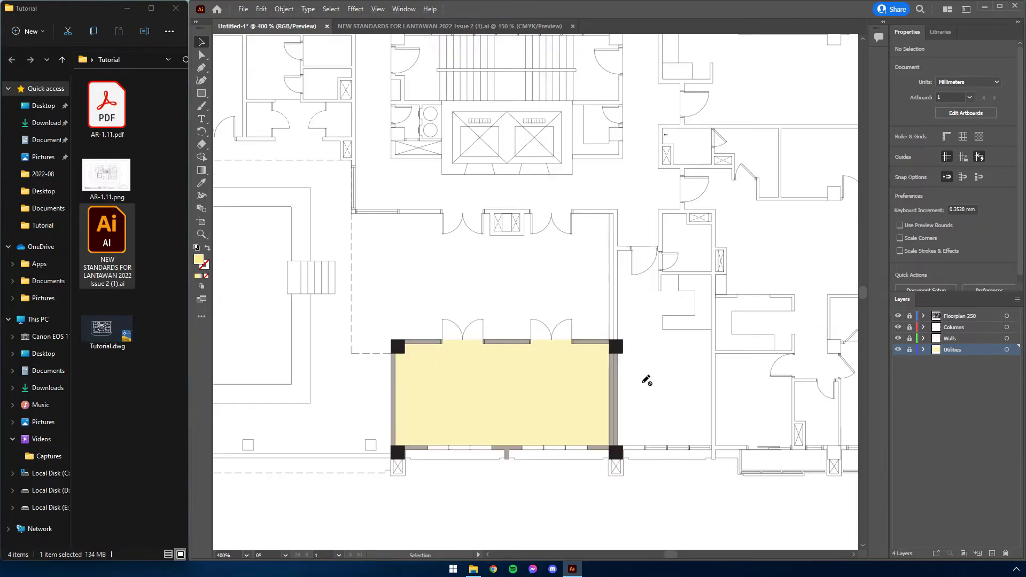
scroll(447, 483, "up", 1, "alt")
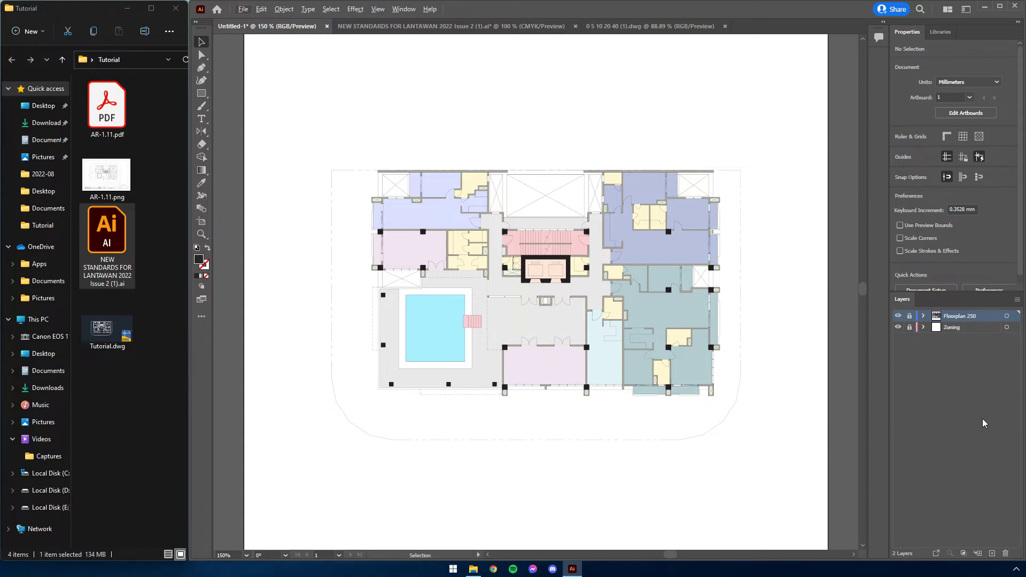
Step: Create a new layer named Titles and Legends above the Floorplan 250 layer
left_click(992, 554)
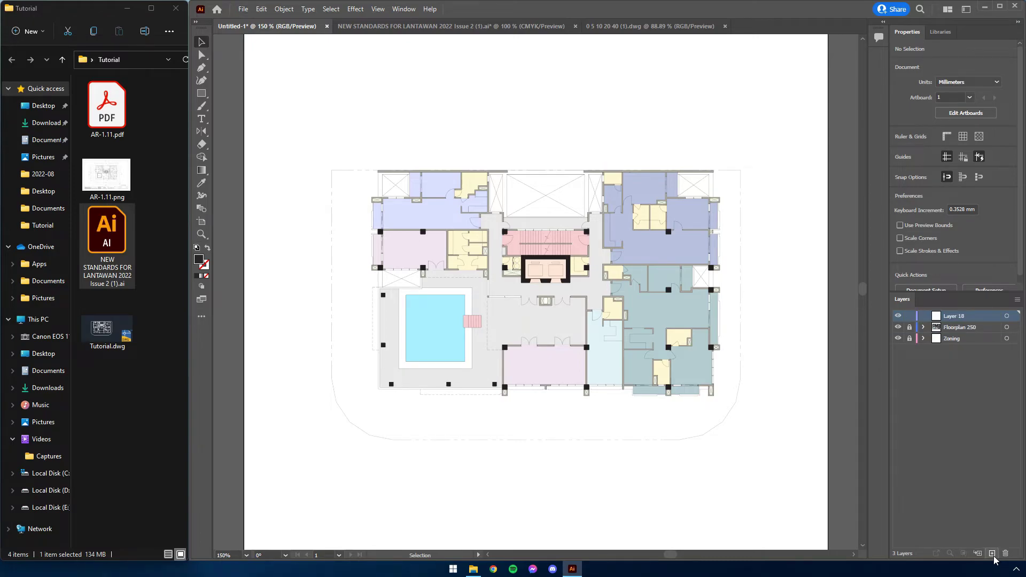
double_click(954, 320)
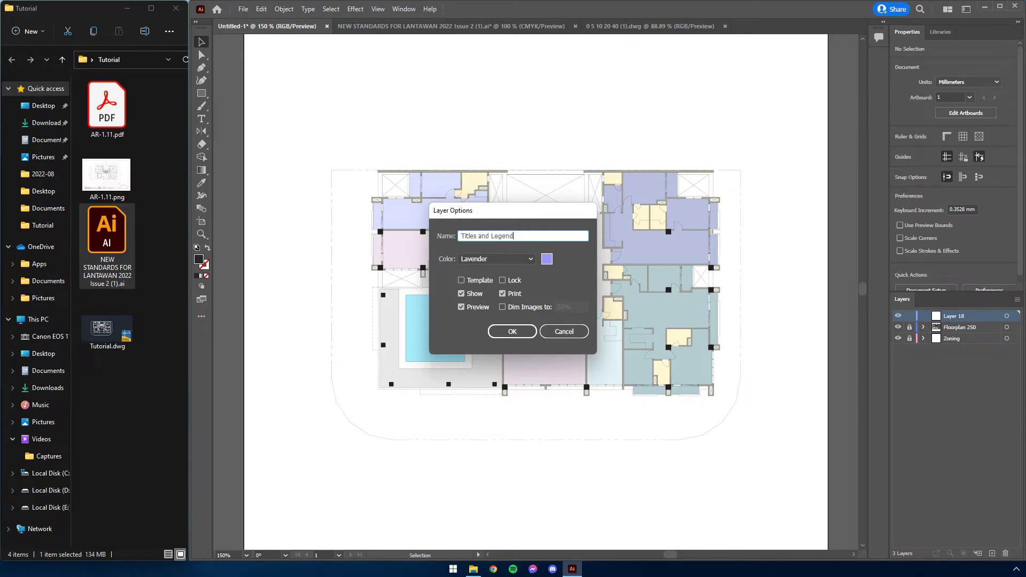
key("Return")
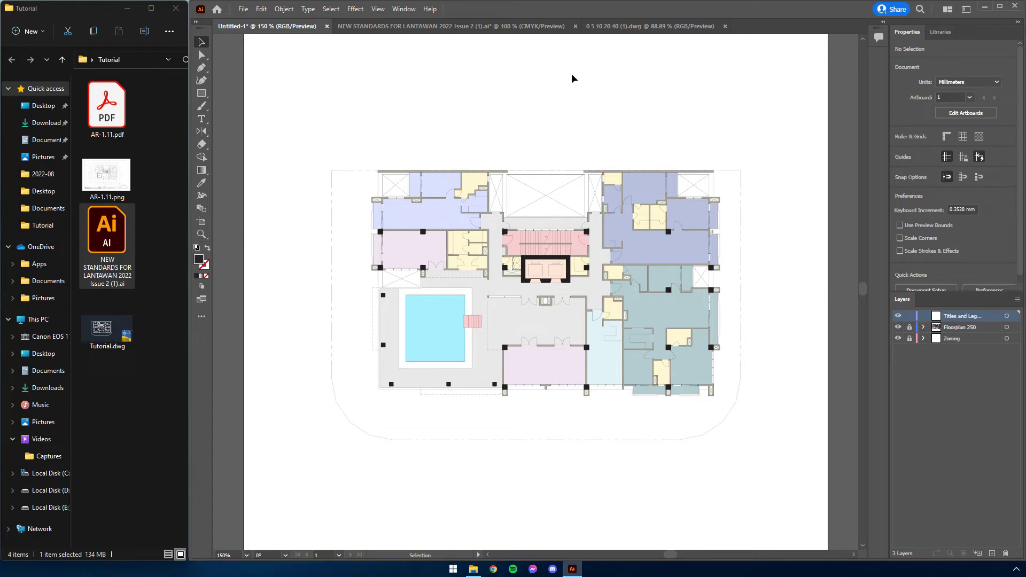
Step: Copy the 1:250M bar scale with its title from the standards file and place it beneath the floor plan
left_click(417, 27)
scroll(727, 345, "down", 1, "alt")
left_click_drag(313, 255, 397, 206)
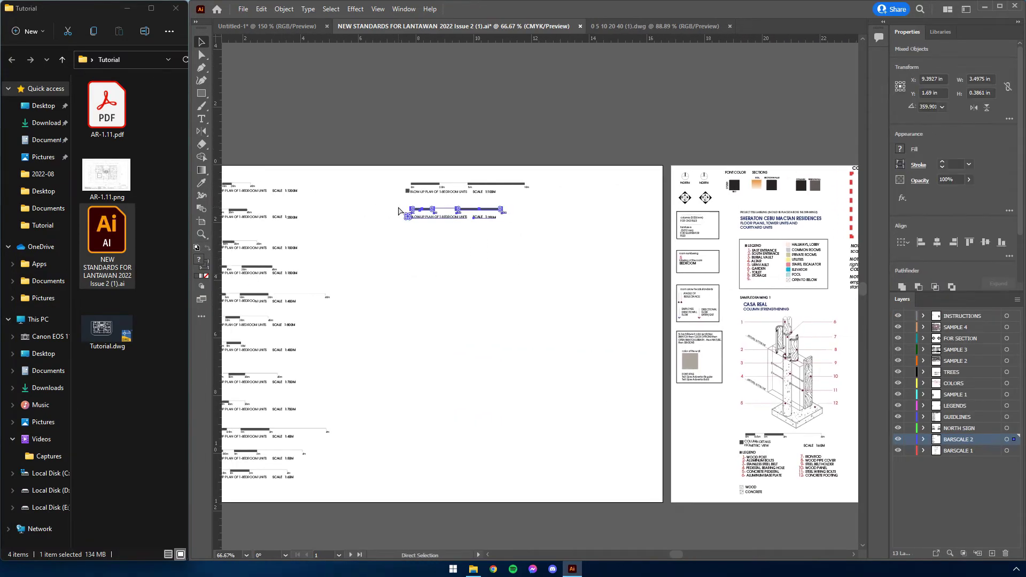
left_click(309, 27)
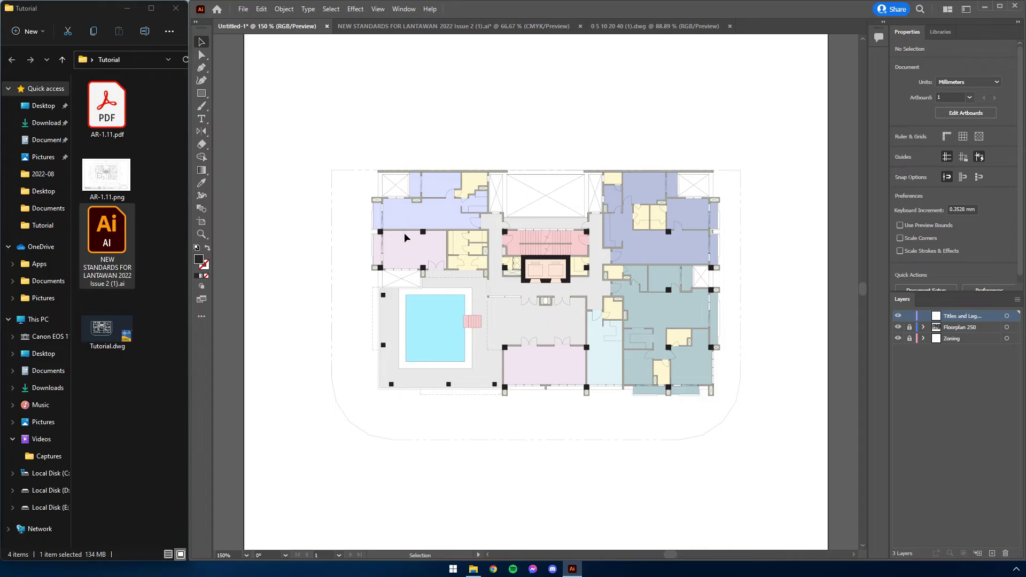
left_click_drag(405, 235, 415, 130)
key("ctrl+v")
mouse_move(571, 286)
left_mouse_down()
mouse_move(544, 347)
mouse_move(571, 287)
left_mouse_up()
left_click_drag(413, 316, 674, 276)
left_click_drag(611, 280, 533, 319)
Step: Replace the title text under the bar scale with 11TH FLOOR PLAN
left_click(482, 374)
double_click(428, 341)
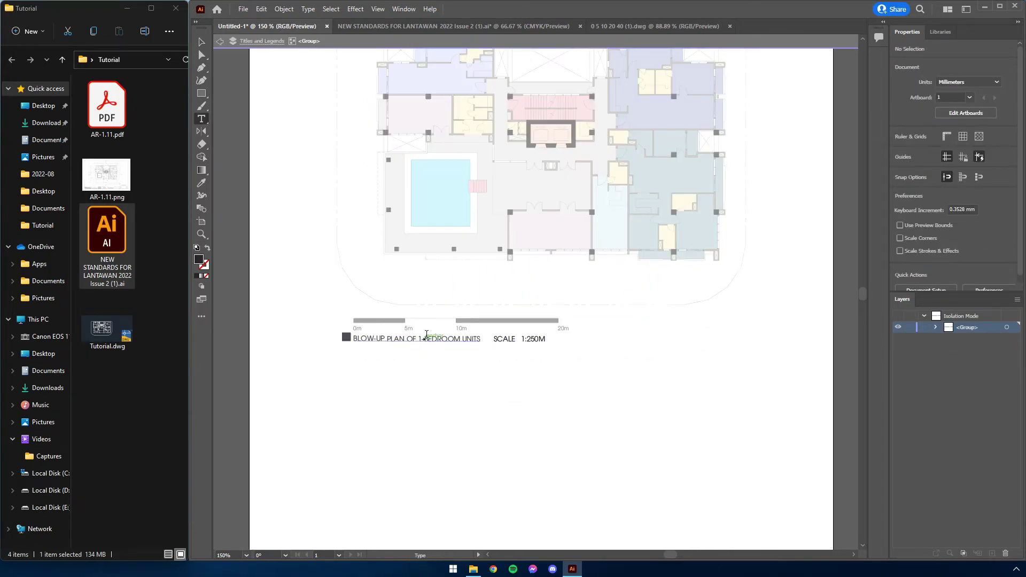
key("ctrl+a")
type("11TH FLOOR PLAN")
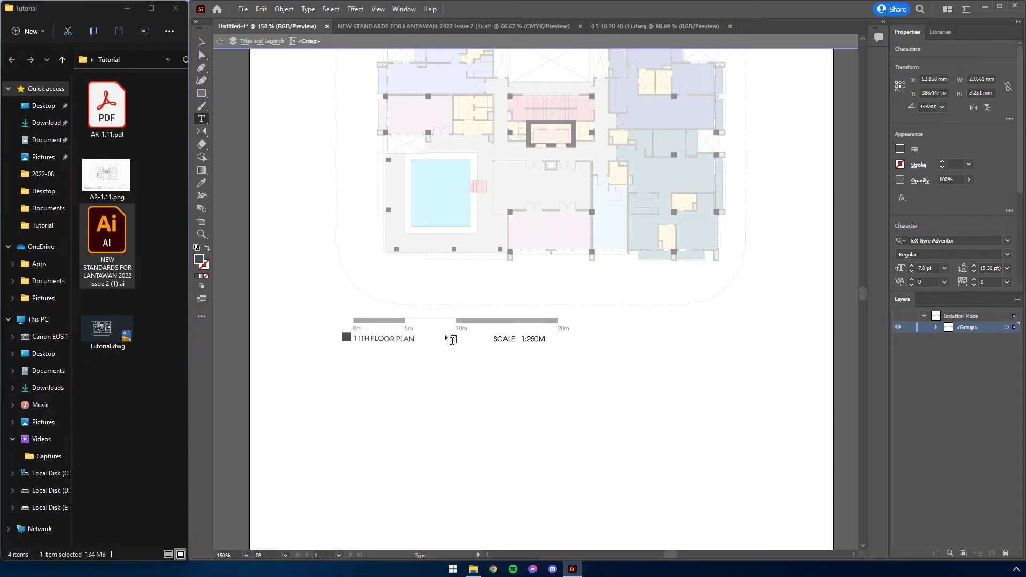
key("Escape")
key("Escape")
Step: Copy the numbered legend, colour key and north sign of the PATRIA sample drawing in the standards file
left_click(535, 26)
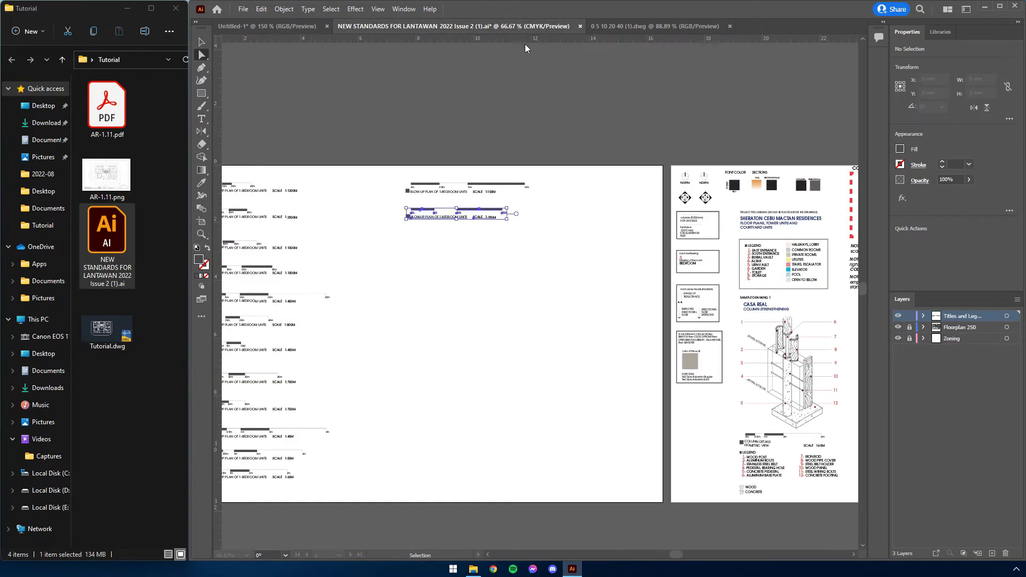
left_click_drag(334, 349, 255, 351)
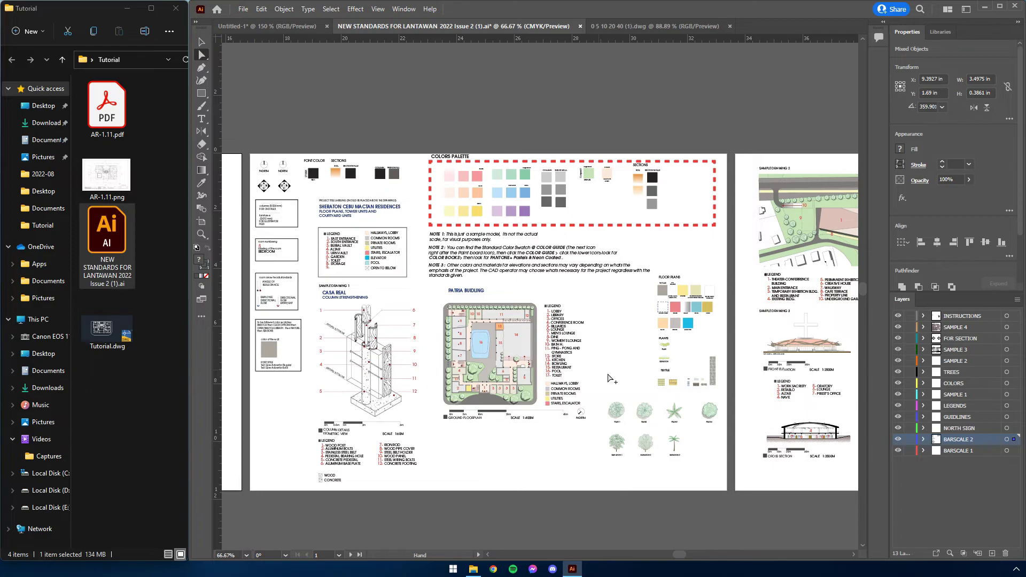
scroll(608, 375, "up", 2, "alt")
left_click_drag(643, 196, 602, 335)
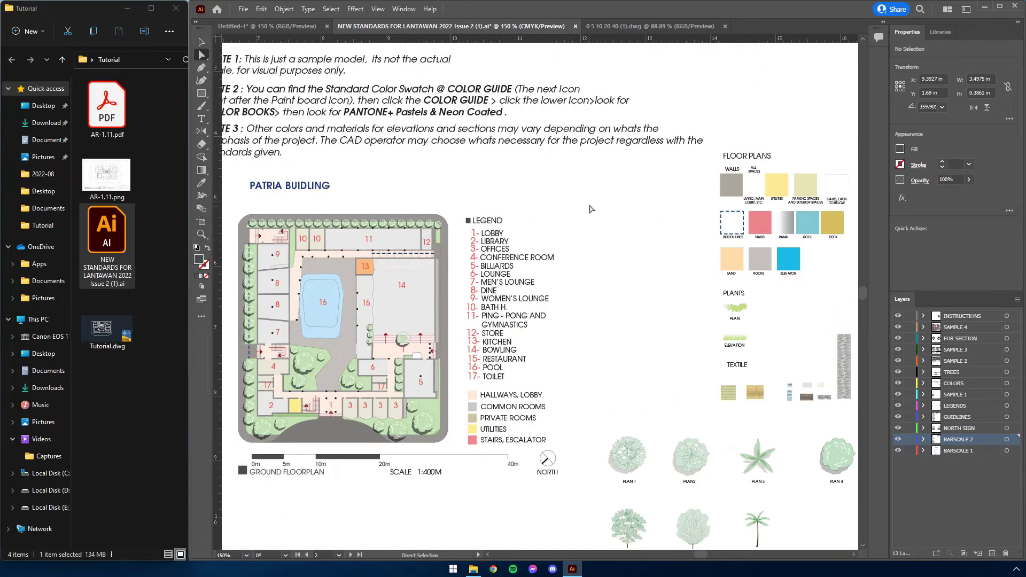
left_click_drag(589, 200, 463, 453)
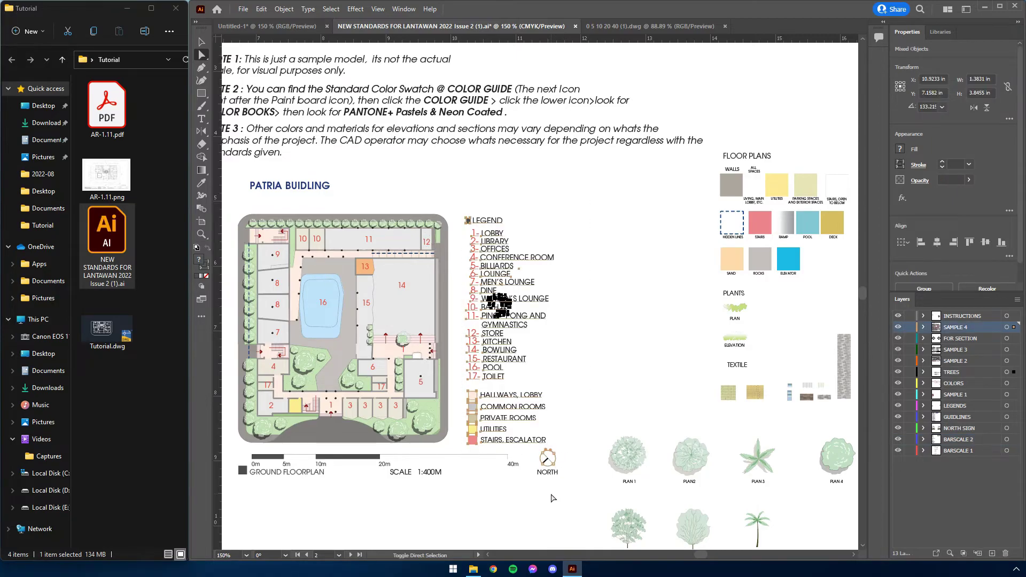
left_click(552, 497)
left_click_drag(582, 486, 533, 448)
left_click_drag(532, 199, 461, 451, "shift")
key("ctrl+c")
Step: Paste the legend set into the floor plan document below the plan, and position the north sign beside the bar scale
left_click(272, 26)
key("ctrl+v")
scroll(629, 373, "down", 1, "alt")
left_click_drag(588, 391, 713, 510)
left_click_drag(732, 504, 610, 345)
key("v")
left_click(703, 344)
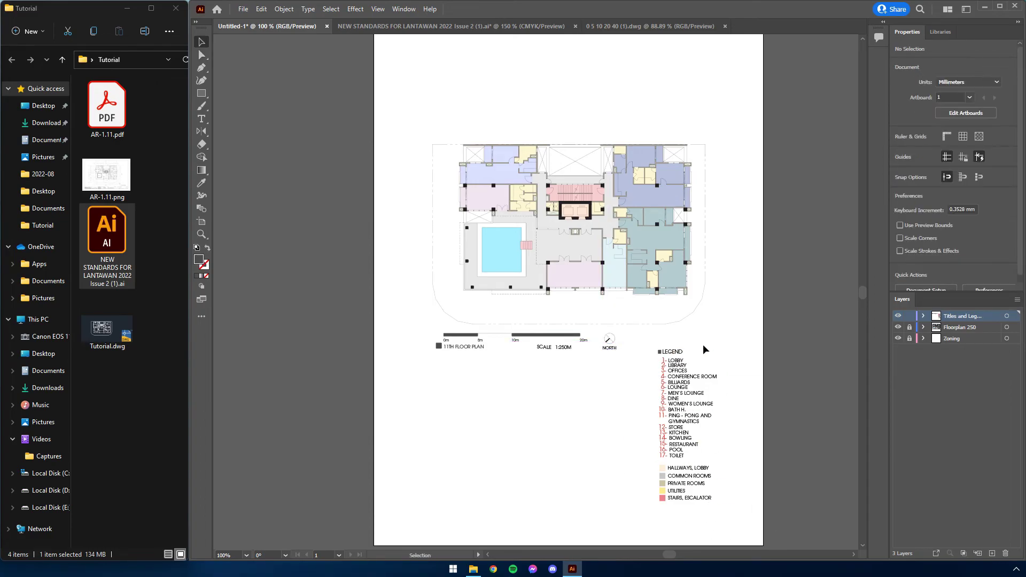
Step: Move the numbered legend beneath the floor plan title and the colour key beside it, under the scale and north sign
left_click_drag(704, 345, 455, 468)
left_click_drag(723, 460, 655, 504)
left_click_drag(664, 483, 582, 385)
left_click(612, 384)
scroll(612, 383, "up", 1, "alt")
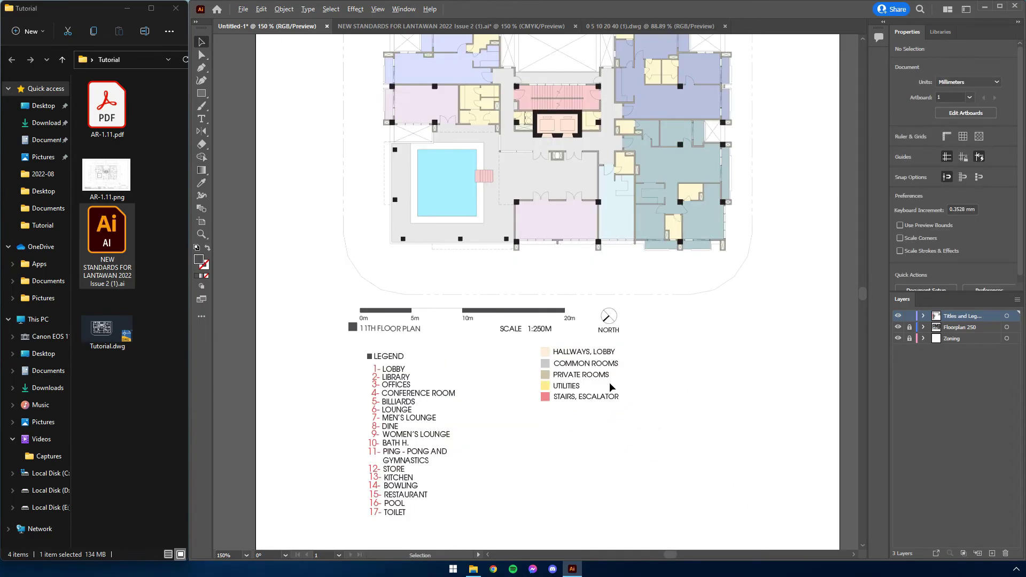
Step: Rearrange the numbered legend into three columns of items 1–6, 7–11 and 12–17, with the colour key beside them
left_click_drag(522, 434, 600, 350)
left_click_drag(601, 352, 724, 351)
left_click_drag(502, 511, 340, 419)
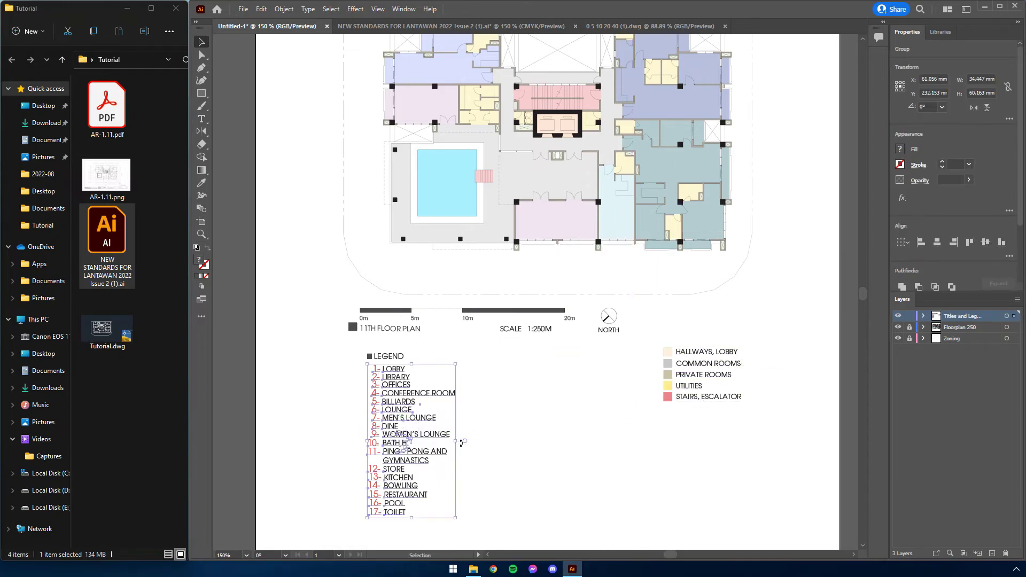
key("a")
left_click_drag(442, 528, 354, 419)
left_click_drag(395, 426, 496, 379)
left_click_drag(546, 498, 471, 420)
left_click_drag(500, 426, 599, 374)
left_click_drag(725, 445, 662, 351)
left_click_drag(709, 356, 696, 374)
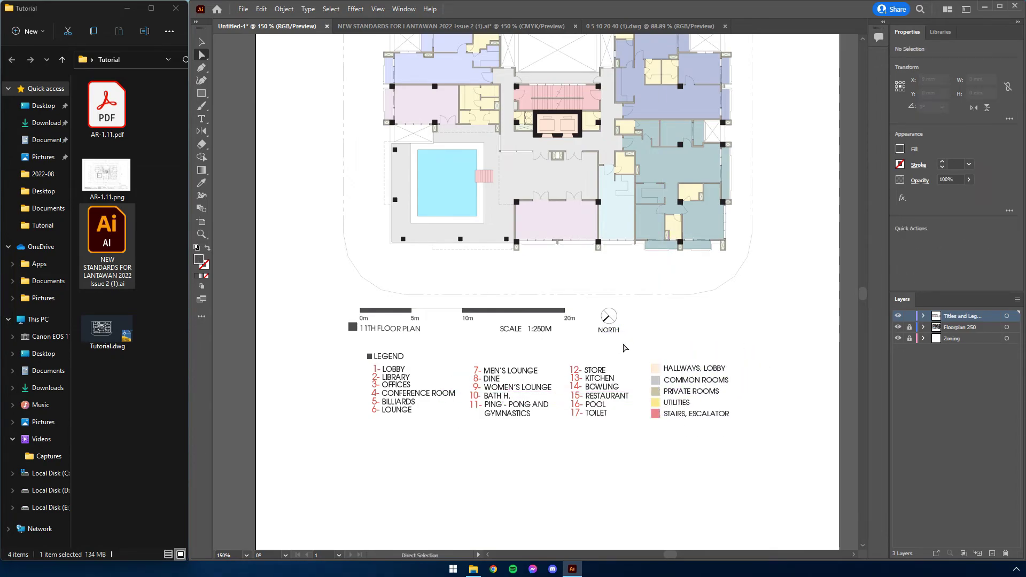
Step: Move the north sign outward in line with the colour key and rotate its symbol to 30°
left_click(619, 321)
key("v")
left_click_drag(619, 322, 750, 322)
left_click(797, 273)
left_click(739, 316)
double_click(928, 107)
type("30")
key("Return")
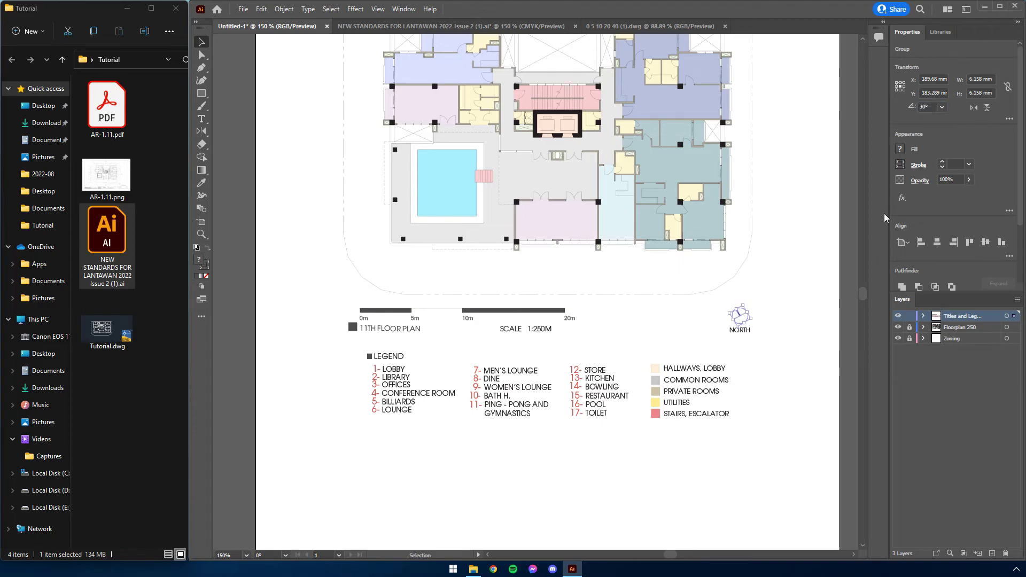
left_click(770, 401)
Step: Nudge the title, bar scale, north sign and legends together slightly further below the floor plan
scroll(770, 403, "down", 1, "alt")
scroll(770, 403, "up", 1, "alt")
scroll(711, 406, "down", 1, "alt")
left_click_drag(617, 406, 570, 398)
left_click_drag(380, 473, 688, 349)
key("shift+Down")
left_click(717, 378)
scroll(639, 345, "up", 1, "alt")
scroll(657, 370, "down", 1, "alt")
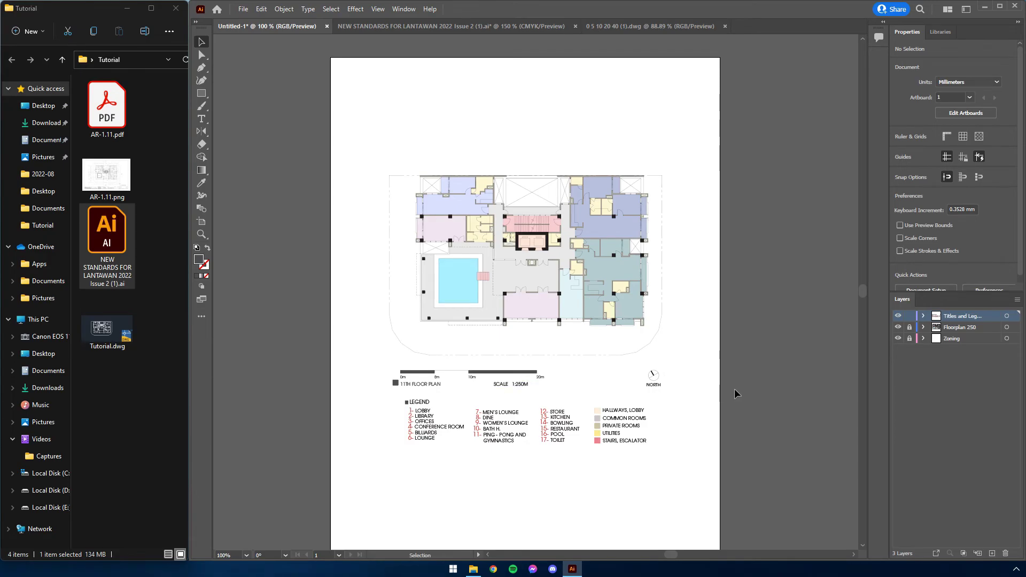
key("ctrl+plus")
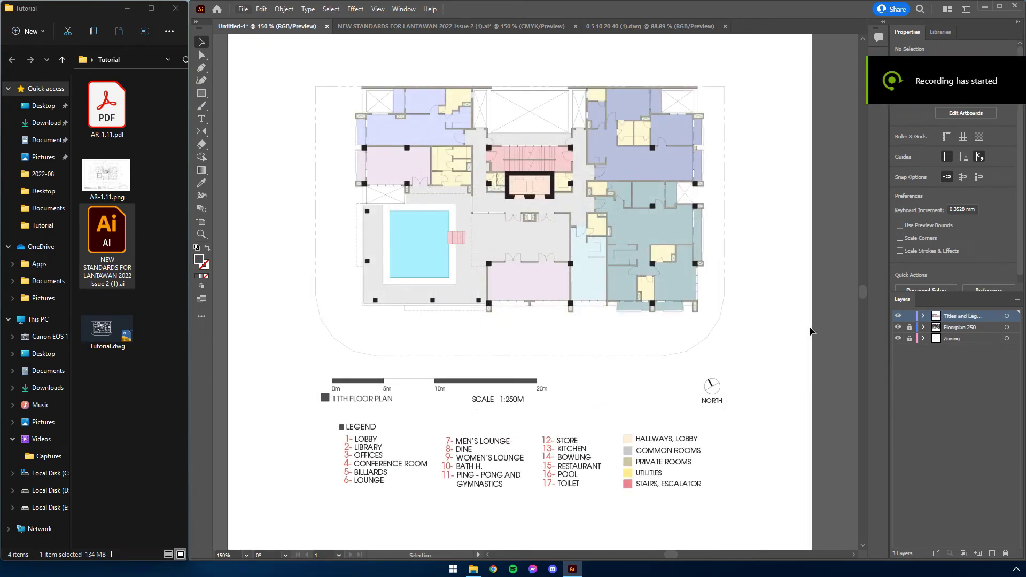
Step: Copy the red room number 14 from the PATRIA sample plan in the standards file and paste it into the floor plan document
left_click(513, 24)
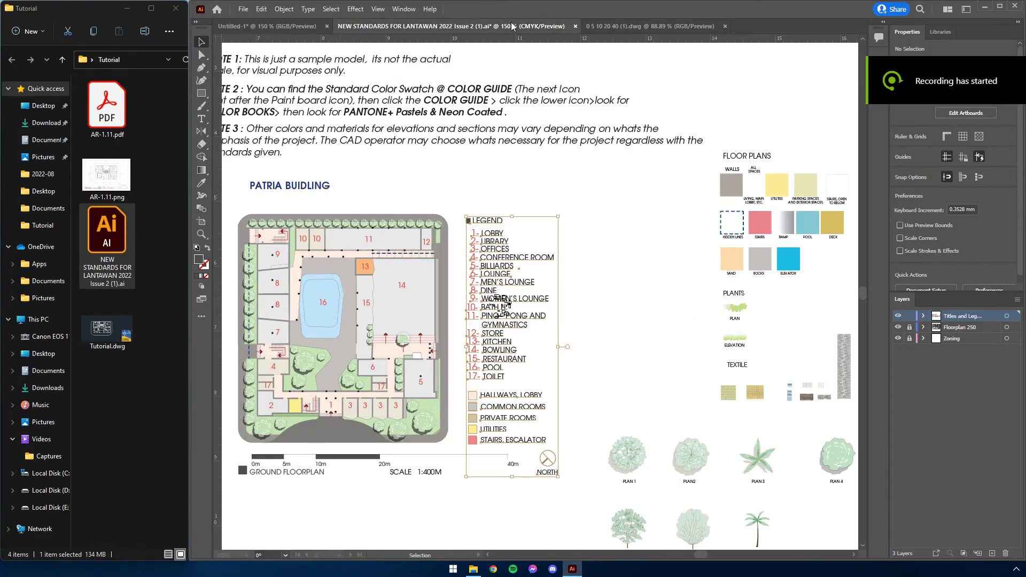
left_click(608, 273)
key("a")
left_click(404, 287)
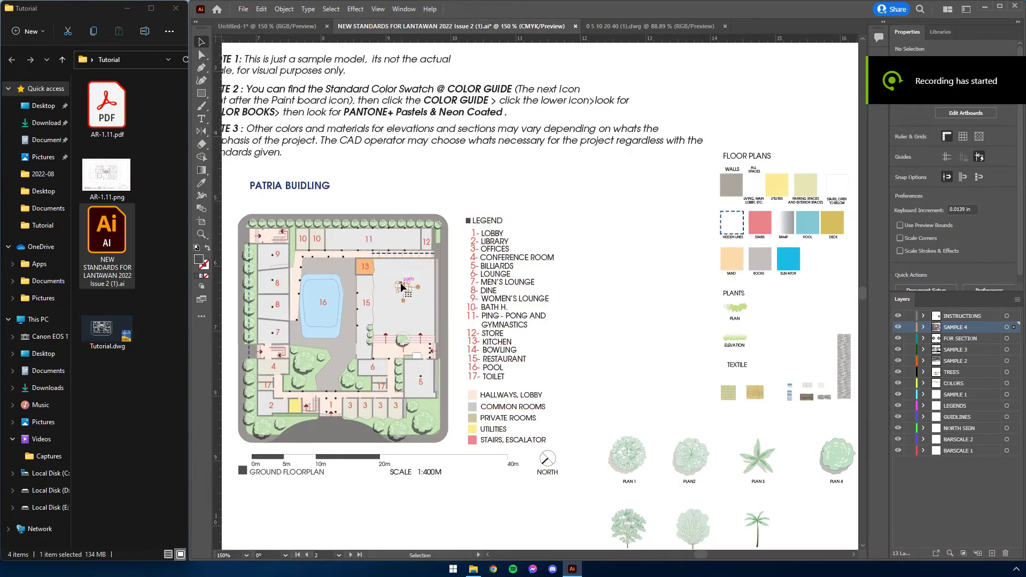
left_click(267, 26)
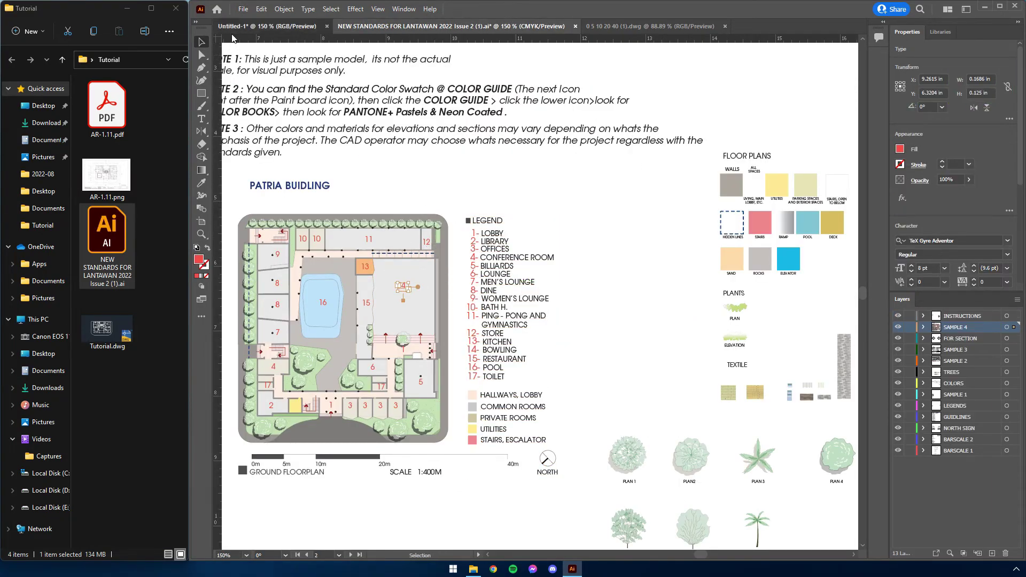
key("ctrl+v")
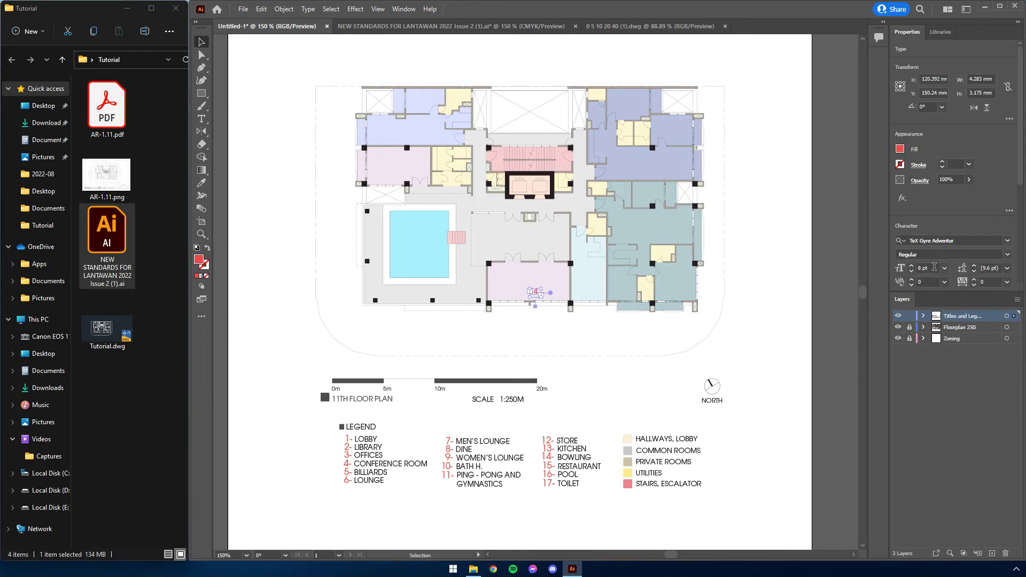
Step: Set the pasted room number to 10 pt and place copies of it in the rooms and on the pool
left_click(935, 267)
type("10")
key("Return")
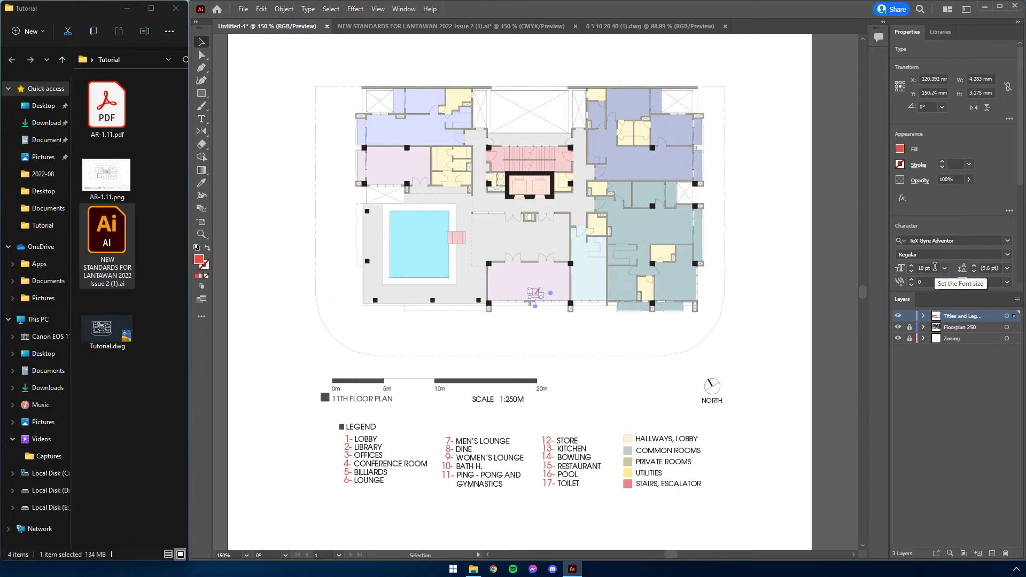
key("ctrl+equal")
left_click_drag(527, 290, 600, 267)
left_click_drag(601, 265, 688, 204, "alt")
left_click_drag(689, 204, 519, 224, "alt")
left_click_drag(518, 224, 379, 236, "alt")
Step: Renumber the labels as 1 on the pool, 2 on the pool deck, 3 in the pink room below it, 4 and 5 in the adjoining units
key("t")
left_click(381, 228)
key("BackSpace")
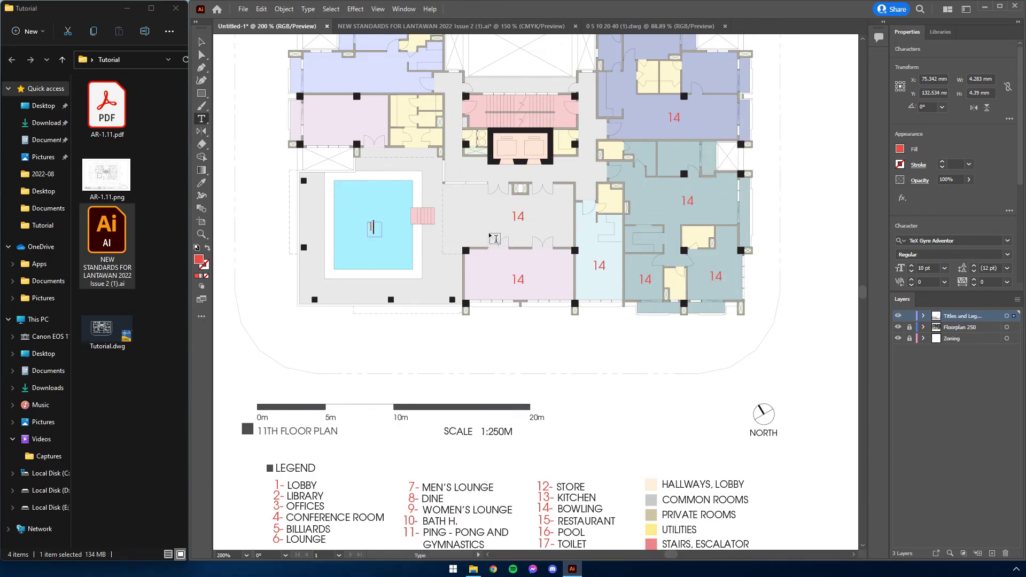
left_click_drag(511, 217, 524, 216)
type("2")
left_click_drag(512, 279, 526, 280)
type("3")
type("4")
left_click_drag(592, 266, 653, 280)
type("5")
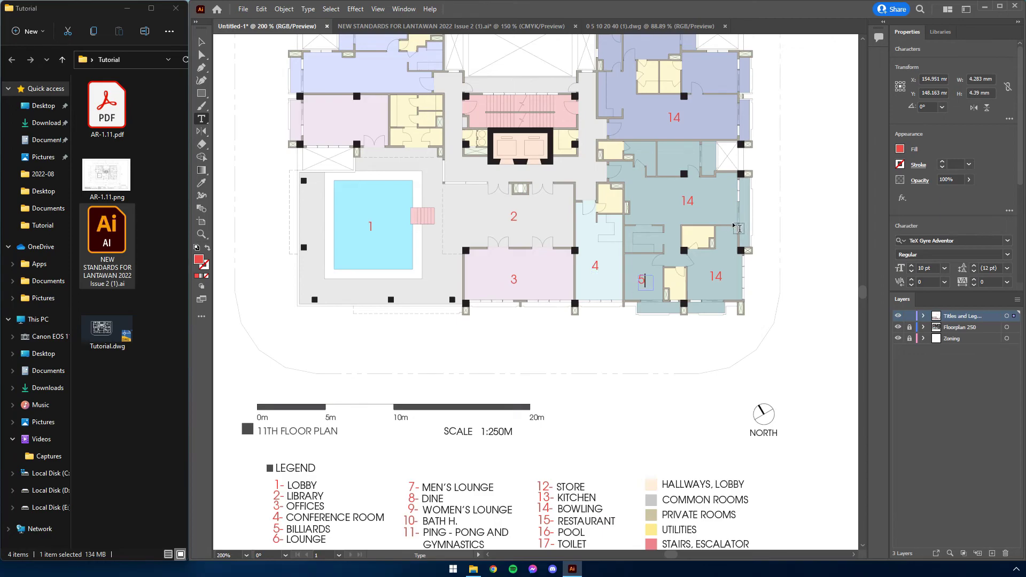
Step: Replace the leftover 14 labels with copies of label 5, centred in the teal unit and placed in the upper units, bathroom and stairs
scroll(627, 301, "down", 2, "alt")
key("ctrl+equal")
key("Escape")
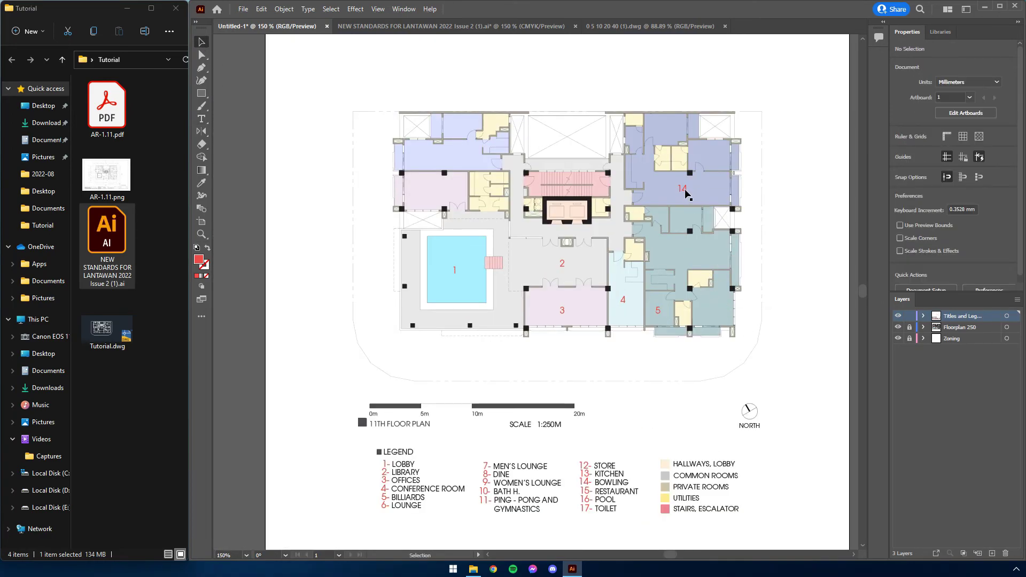
left_click_drag(662, 306, 694, 255)
left_click_drag(694, 256, 676, 187, "alt")
left_click_drag(677, 187, 460, 159, "alt")
left_click_drag(460, 158, 490, 193, "alt")
Step: Rewrite legend items 1 to 5 as POOL, POOL DECK, FUNCTION ROOM, STUDIO and 3 BEDROOM
double_click(399, 465)
type("POOL")
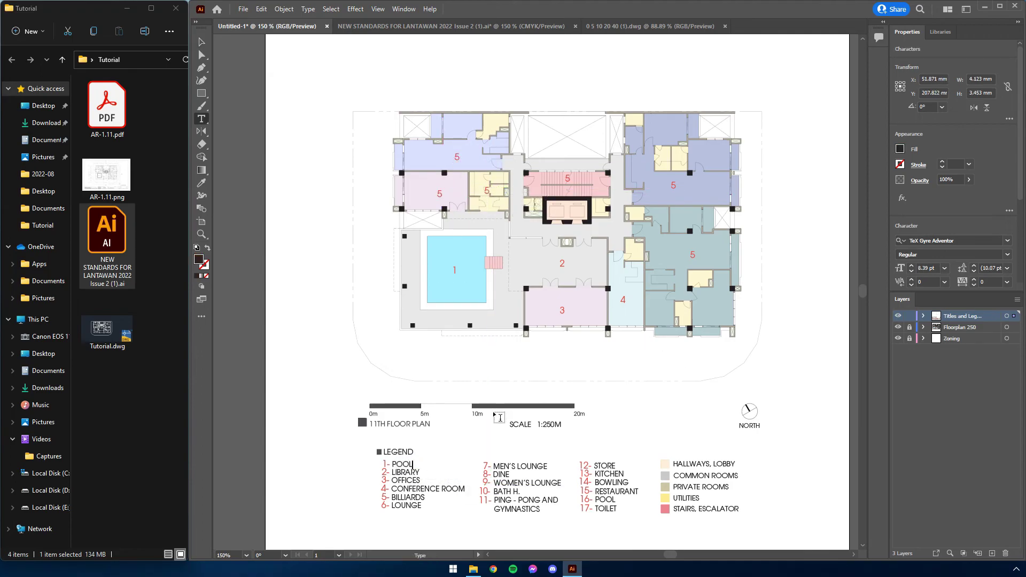
double_click(414, 472)
type("POOL DECK")
double_click(419, 479)
type("FUNCTION ROOM")
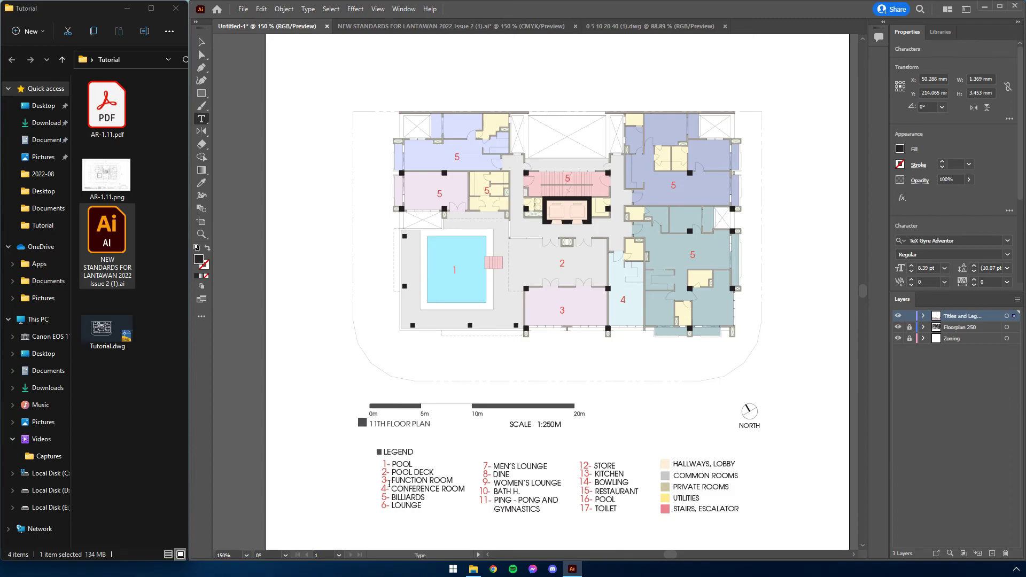
triple_click(414, 488)
type("STUDIO")
double_click(406, 497)
type("3 R")
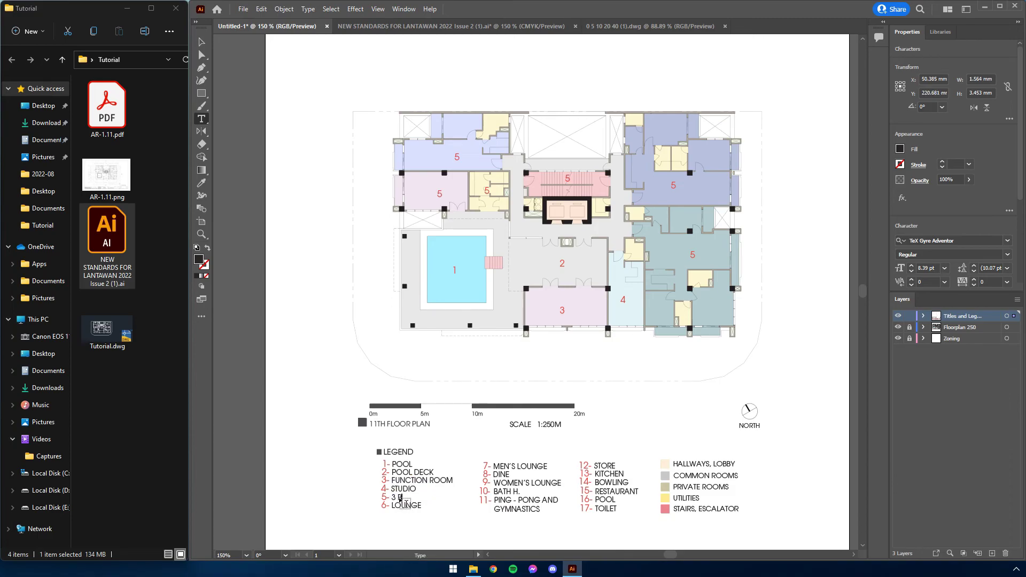
Step: Renumber the upper labels as 6 in the dark blue unit, 7 on the stairs, 8 in the bathroom and 9 in the pink room
double_click(675, 185)
type("6")
double_click(568, 179)
type("7")
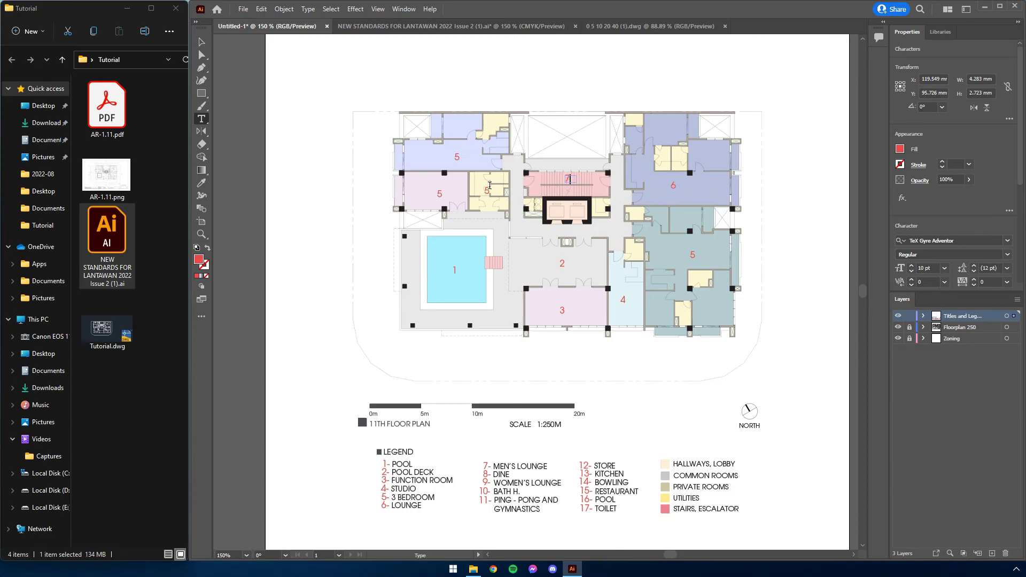
double_click(487, 191)
type("8")
double_click(441, 194)
type("9")
Step: Label the light blue unit 10 and rewrite legend items 6 to 10 as 2 BEDROOM, STAIRS, TOILET AND BATH, GYM and 1 BEDROOM
double_click(392, 506)
type("2 BEDROOM")
left_click_drag(548, 467, 561, 483)
type("STAIRS")
type("GYM")
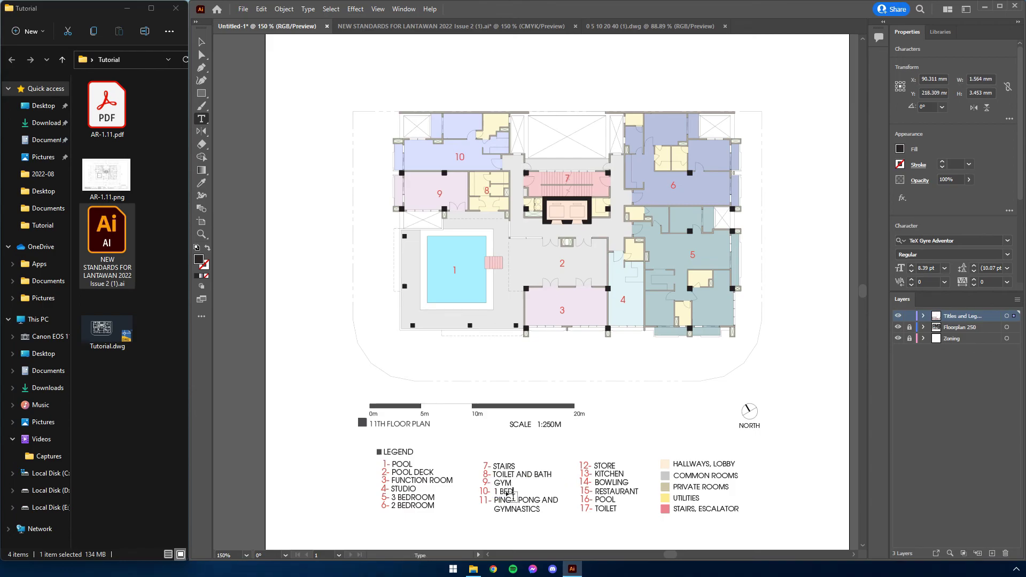
Step: Delete the unused legend items 11 to 17
left_click(202, 42)
left_click(587, 467)
left_click(202, 55)
left_click_drag(574, 458, 641, 514)
key("Delete")
left_click_drag(565, 517, 477, 498)
key("Delete")
left_click_drag(637, 520, 749, 455)
left_click_drag(709, 465, 701, 465)
key("ctrl+z")
Step: Move the colour key closer to the numbered columns and centre the whole legend set under the floor plan
key("v")
left_click_drag(780, 461, 654, 515)
left_click_drag(703, 489, 635, 489)
left_click(342, 544)
left_click_drag(337, 537, 731, 448)
left_click_drag(664, 476, 698, 476)
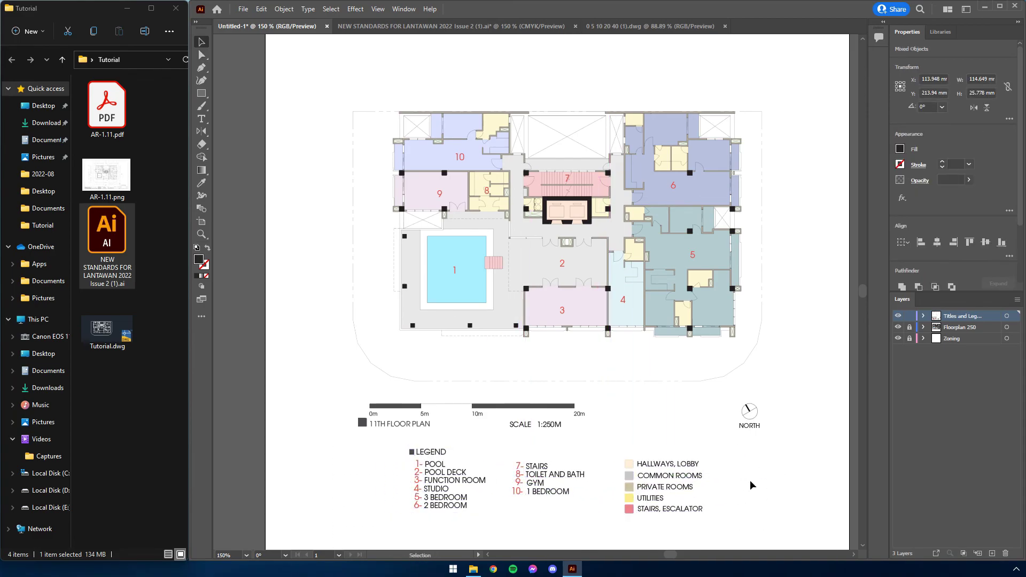